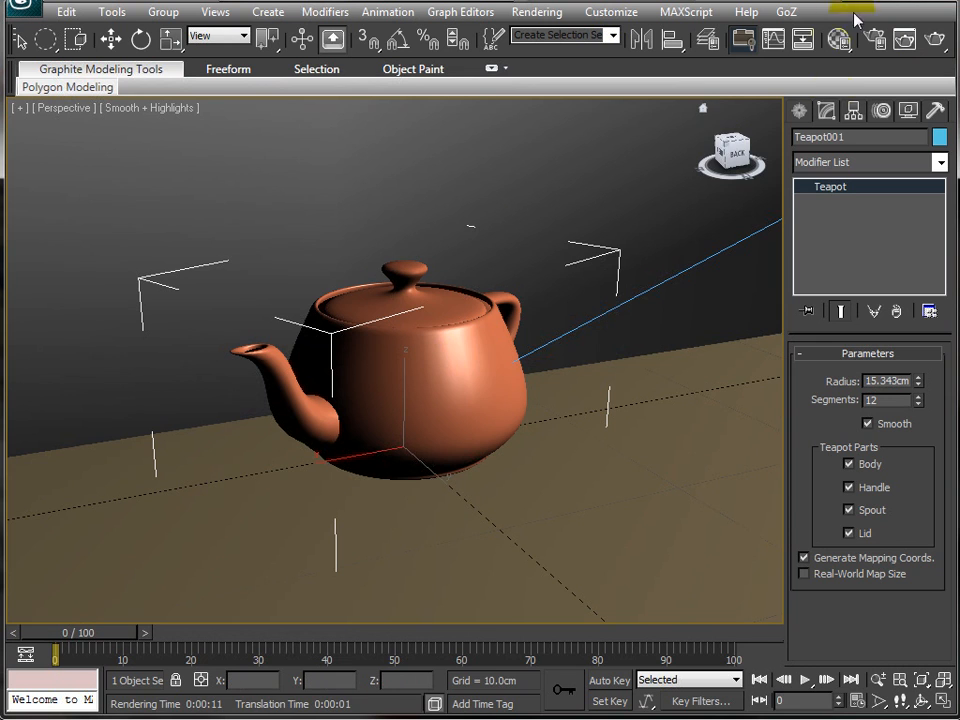
click(839, 38)
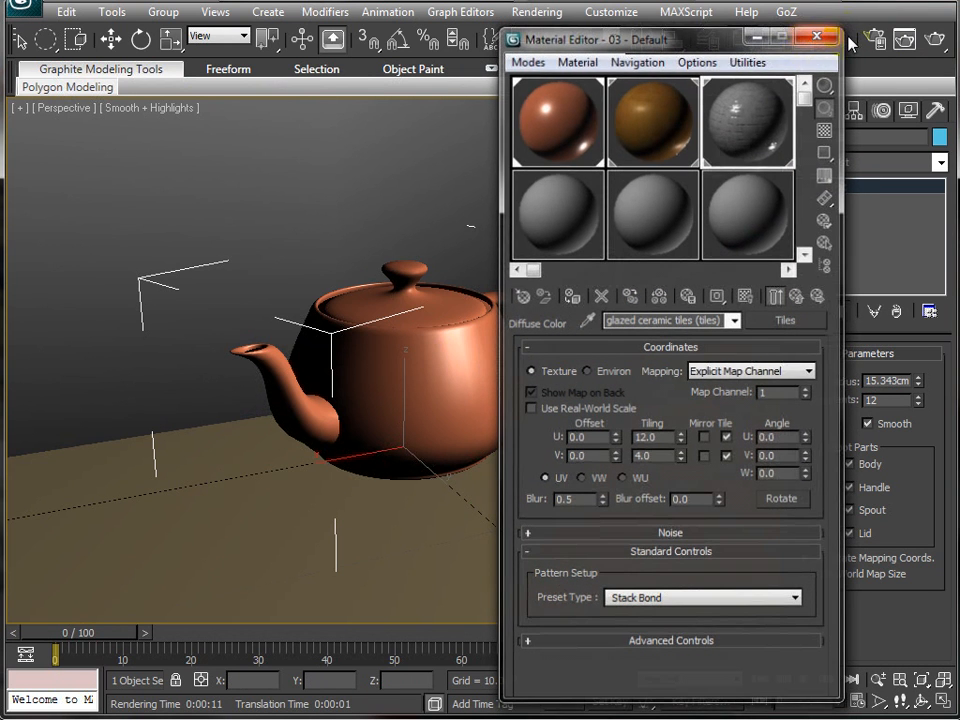
click(817, 36)
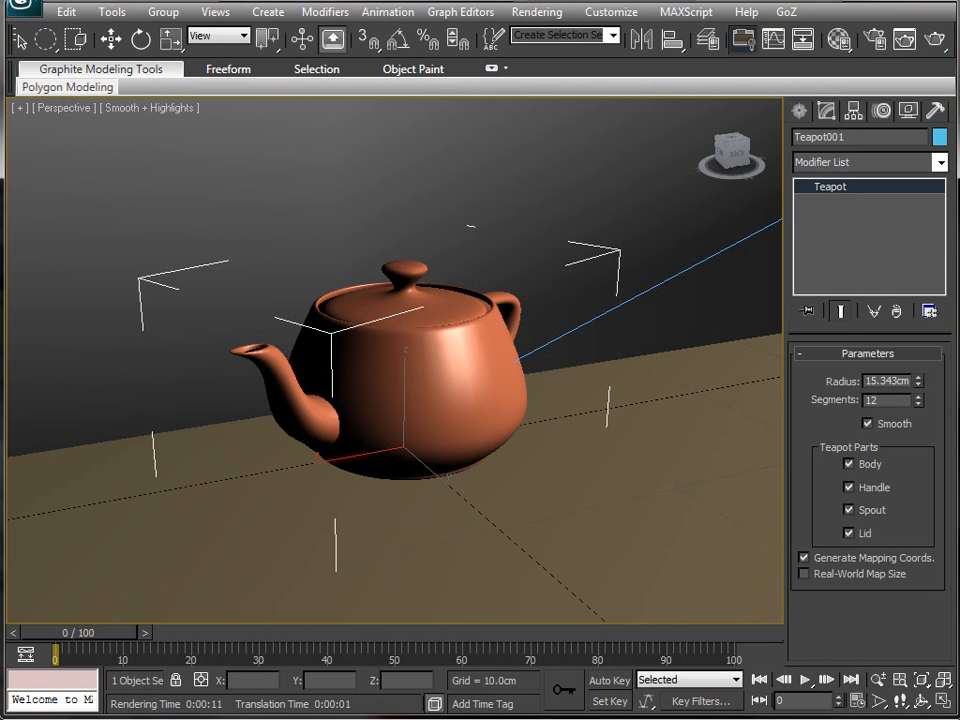
Render the Perspective view and keep a cloned copy of the rendered frame for comparison
key(shift+q)
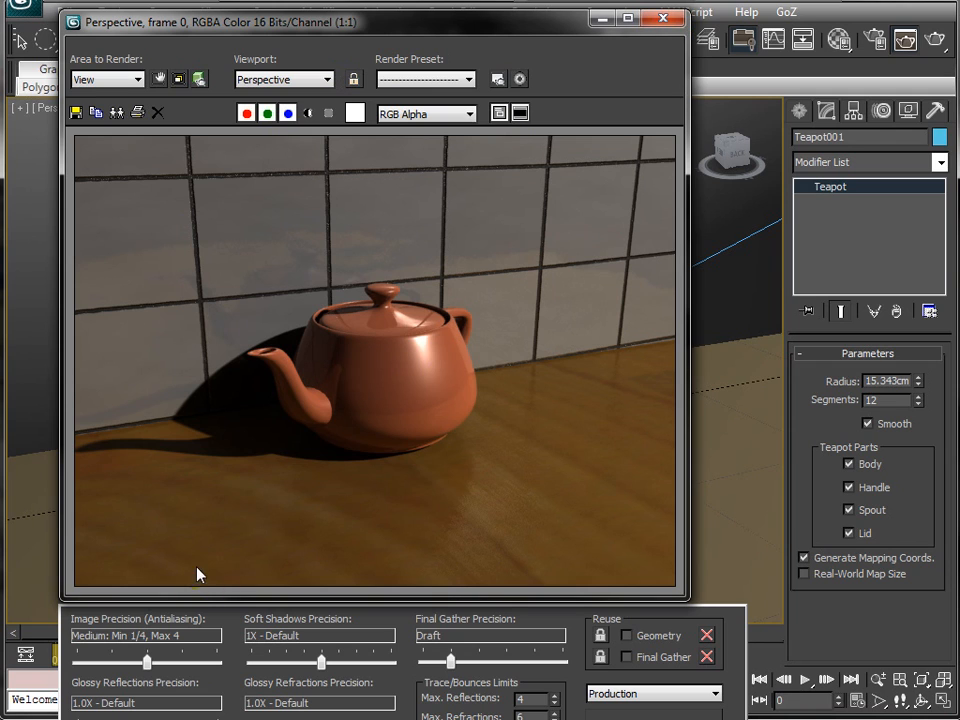
click(116, 113)
mouse_move(943, 115)
mouse_down()
mouse_move(330, 62)
mouse_move(959, 50)
mouse_move(398, 57)
mouse_move(394, 112)
mouse_up()
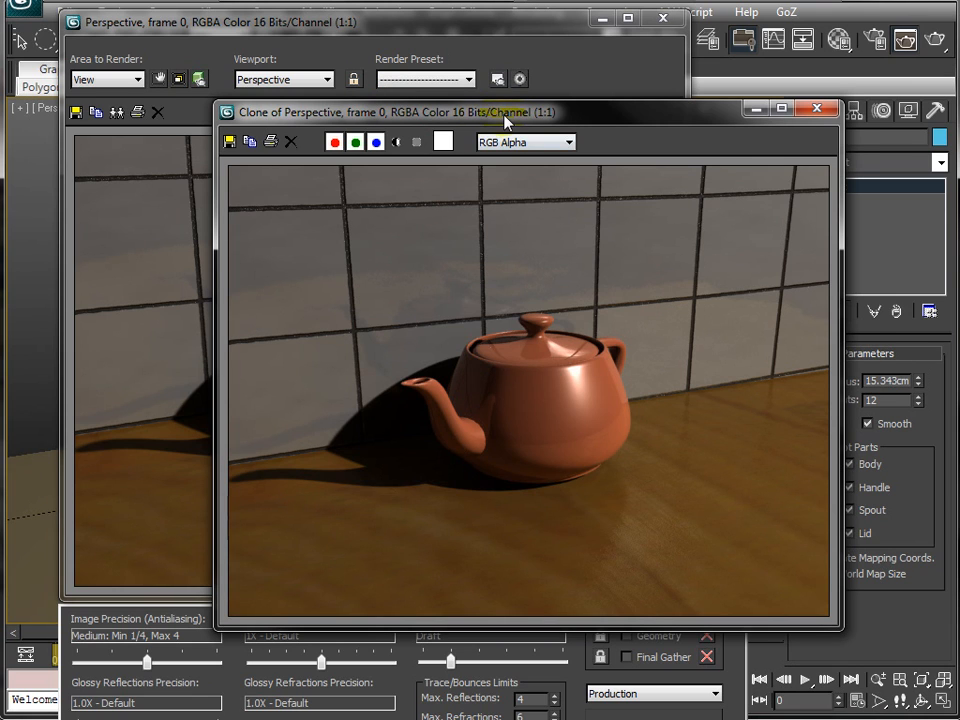
drag(470, 113, 959, 112)
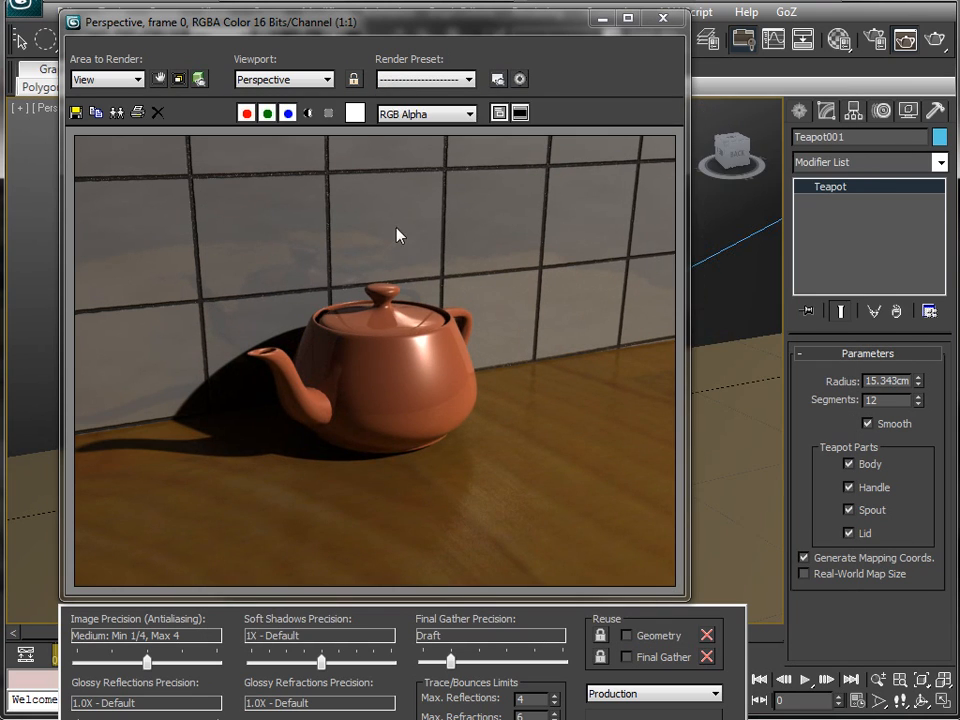
click(662, 17)
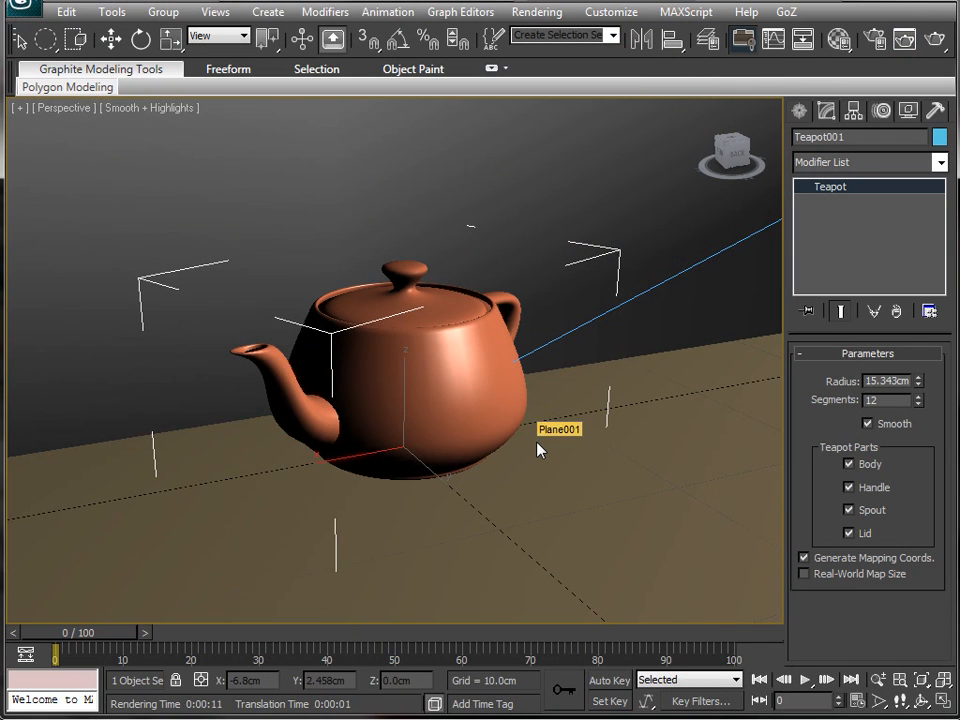
drag(0, 88, 494, 86)
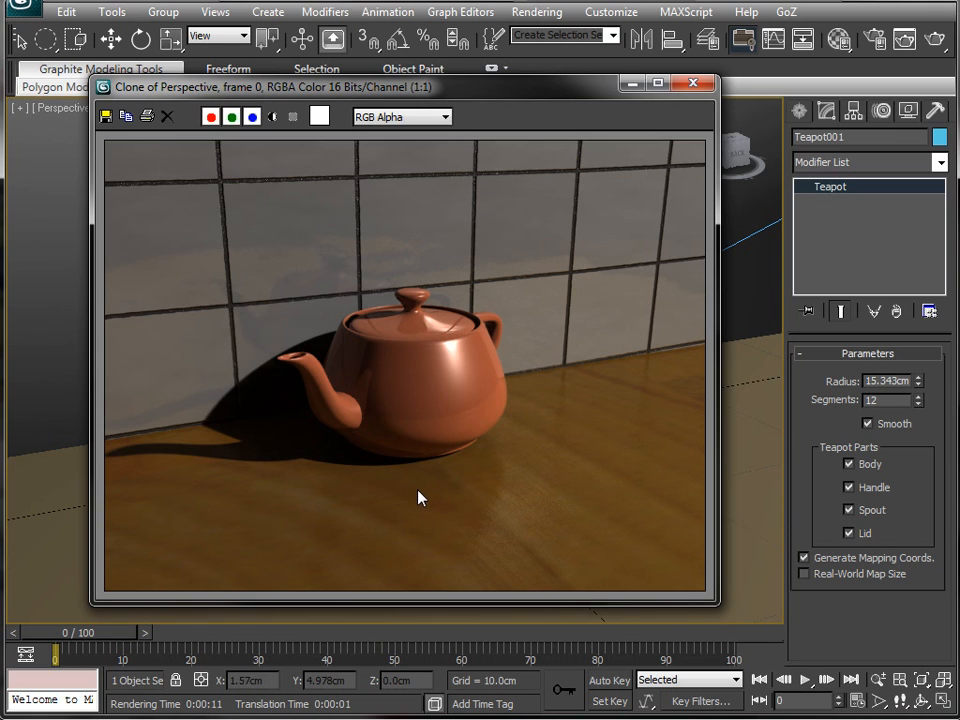
drag(560, 85, 0, 85)
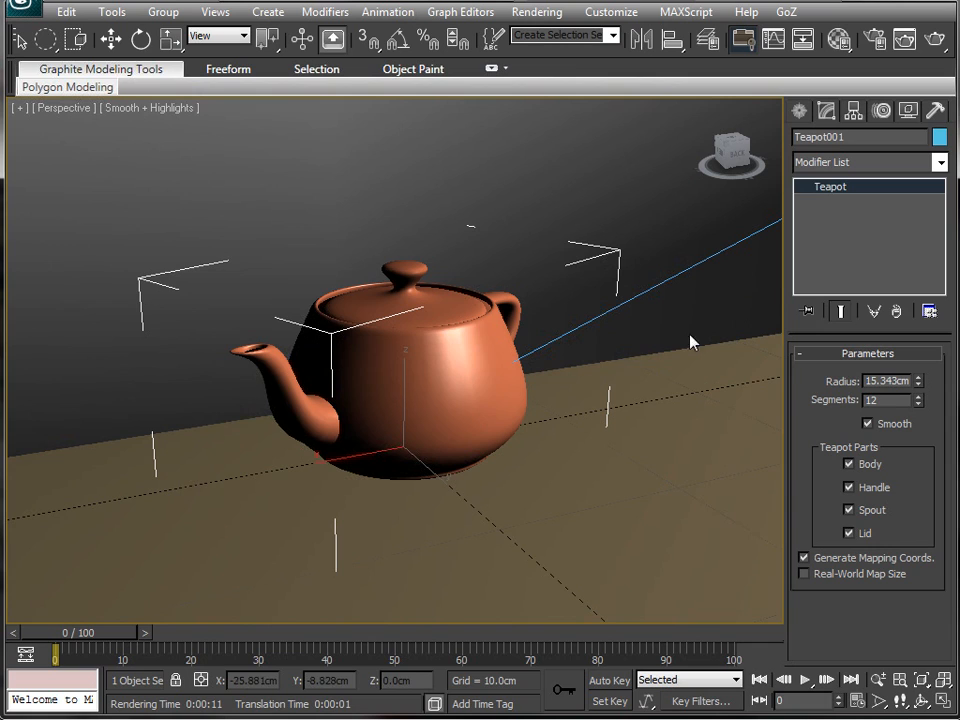
Create one standard Skylight on the floor beside the teapot's handle and leave the creation command
click(800, 110)
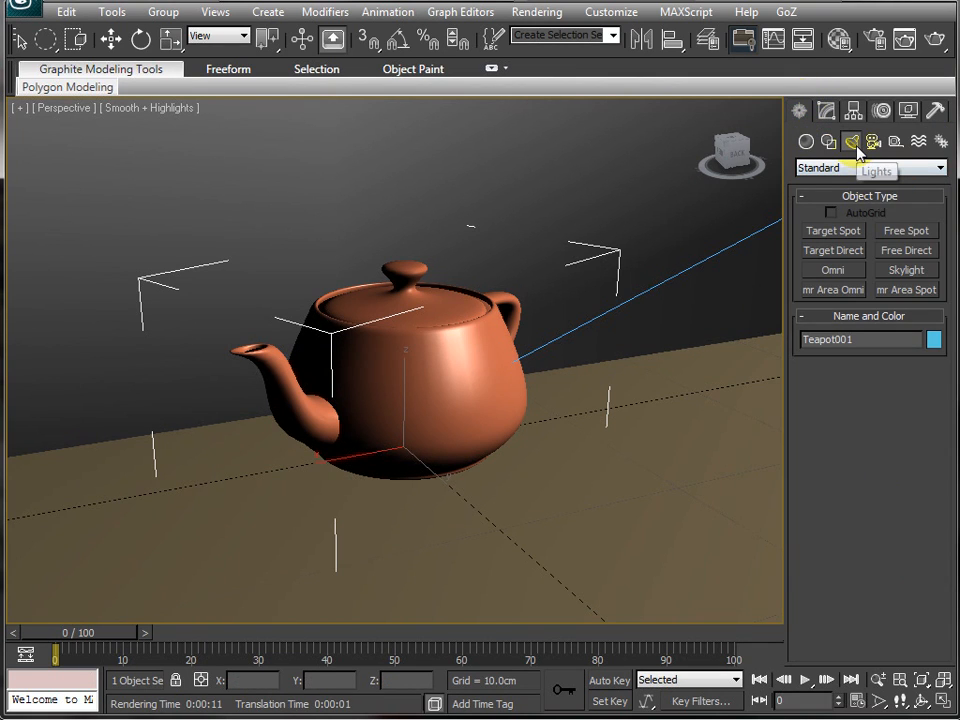
click(806, 141)
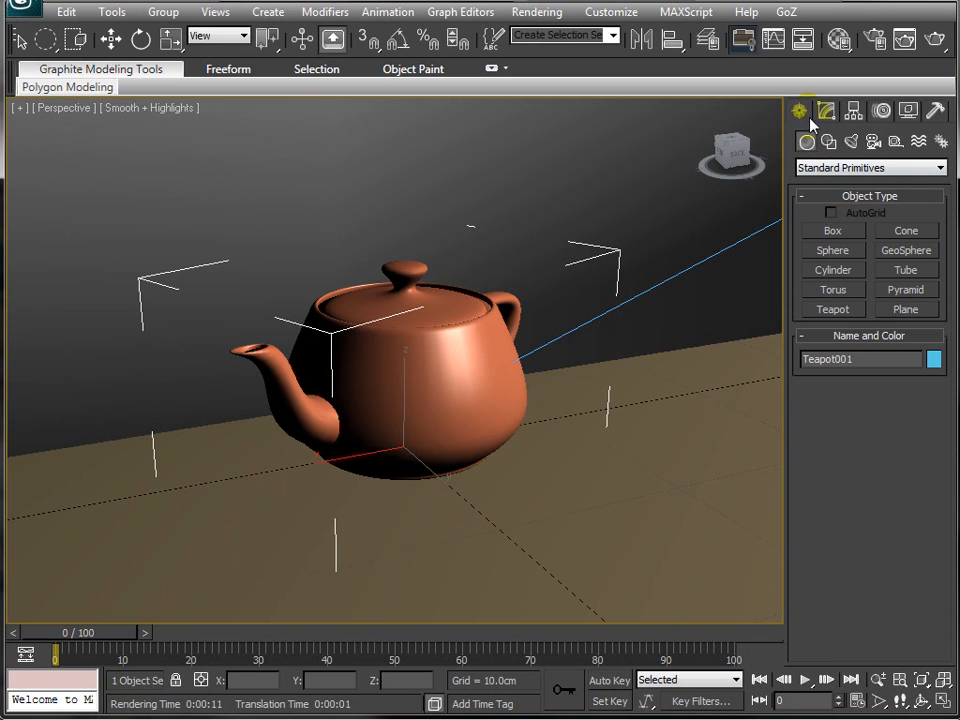
click(851, 141)
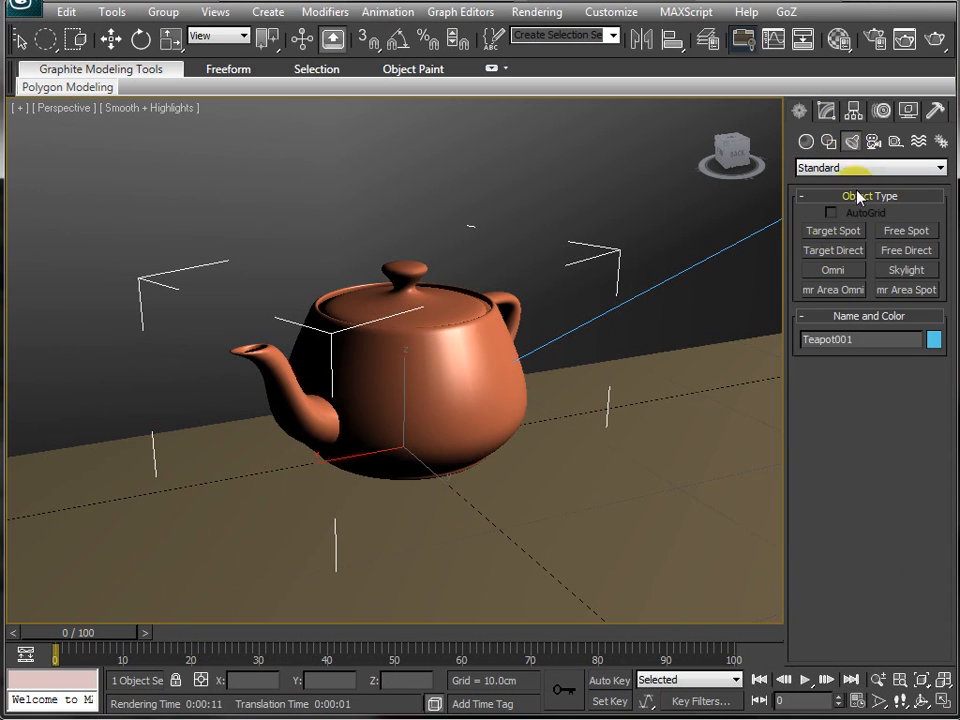
click(880, 167)
click(888, 196)
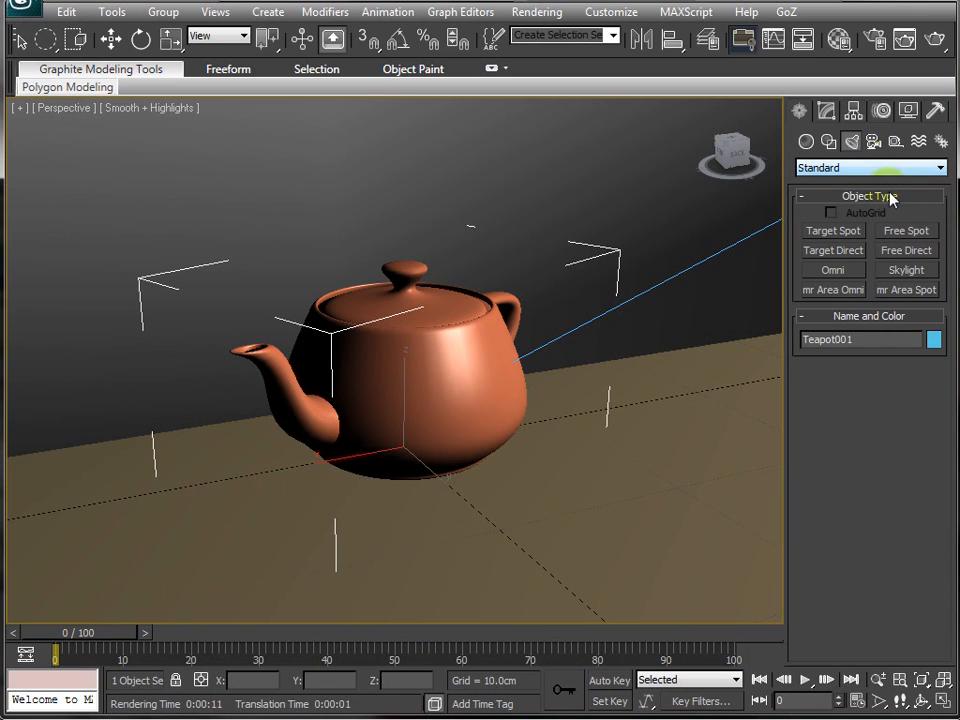
click(906, 272)
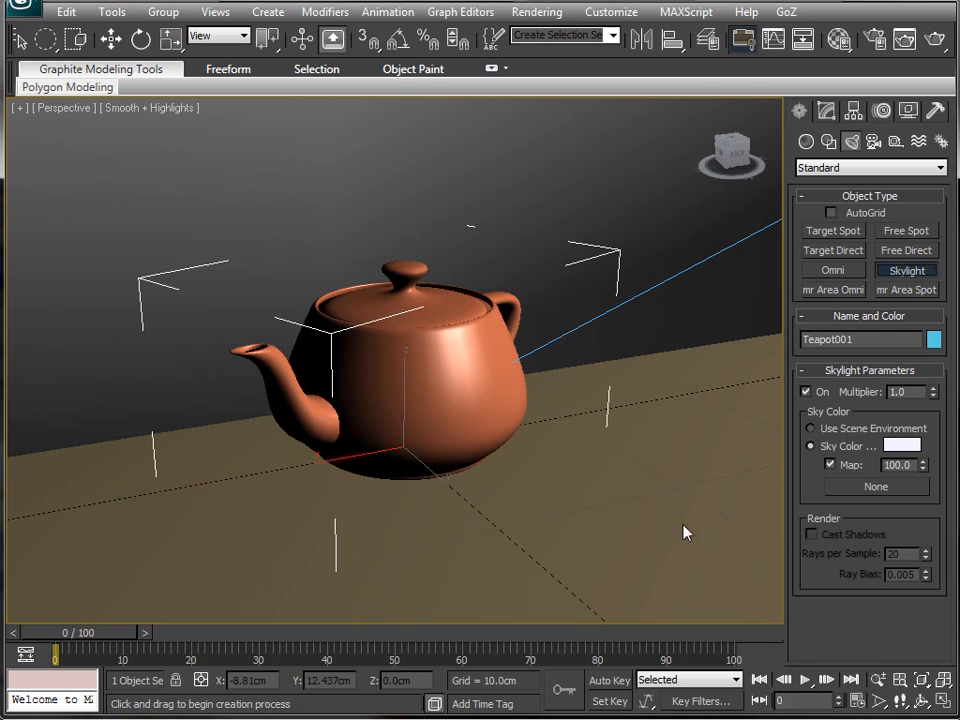
click(618, 430)
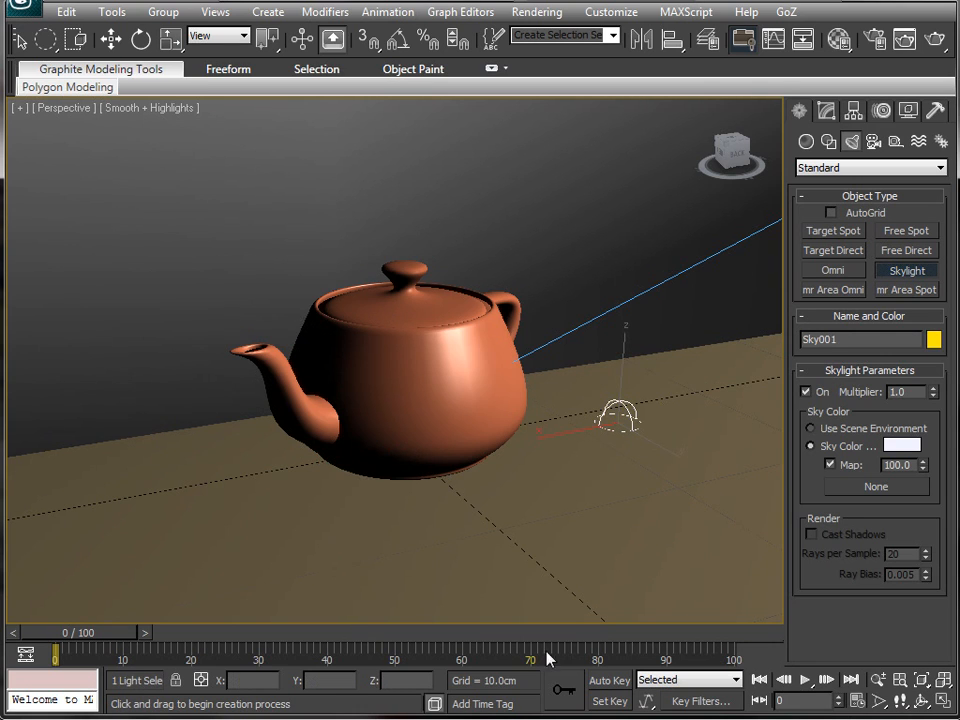
drag(648, 514, 337, 558)
key(ctrl+z)
right_click(566, 398)
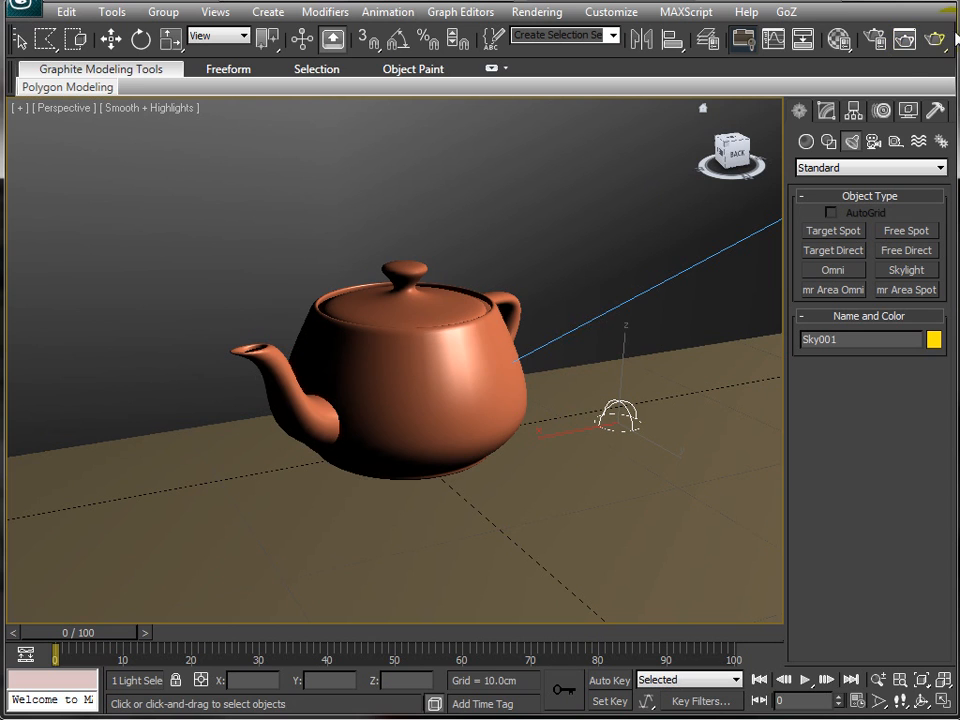
Render the Perspective view with the skylight and bring the earlier cloned render back alongside it
click(940, 40)
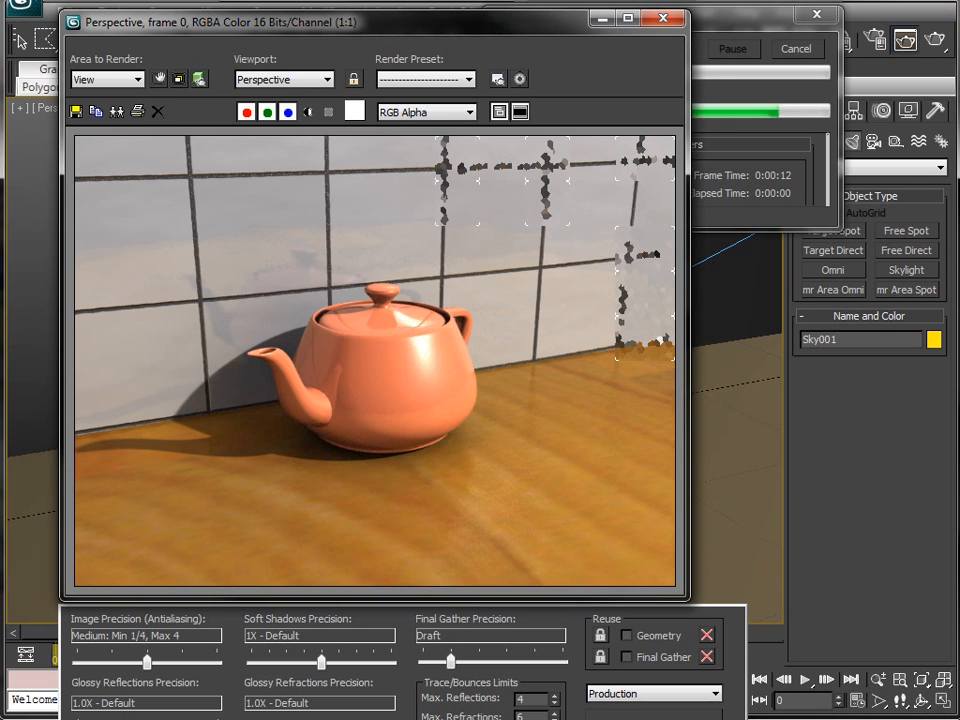
click(116, 111)
mouse_move(638, 100)
mouse_down()
mouse_move(264, 90)
mouse_move(301, 113)
mouse_up()
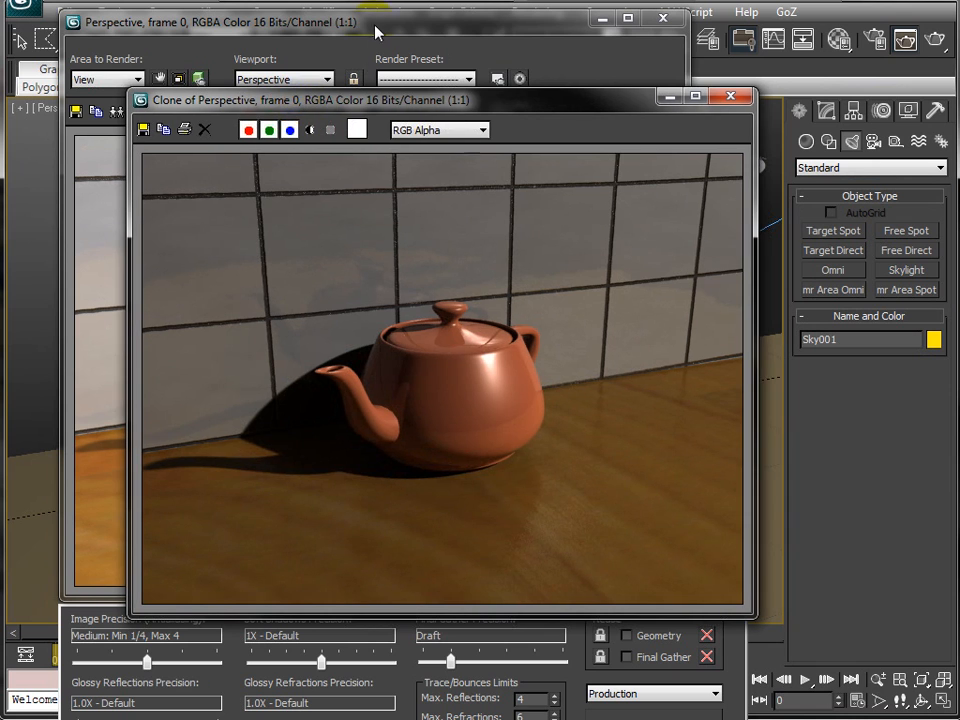
Compare the skylight render with the earlier clone, examining brightness and shadows, and close both render windows
click(376, 24)
click(690, 133)
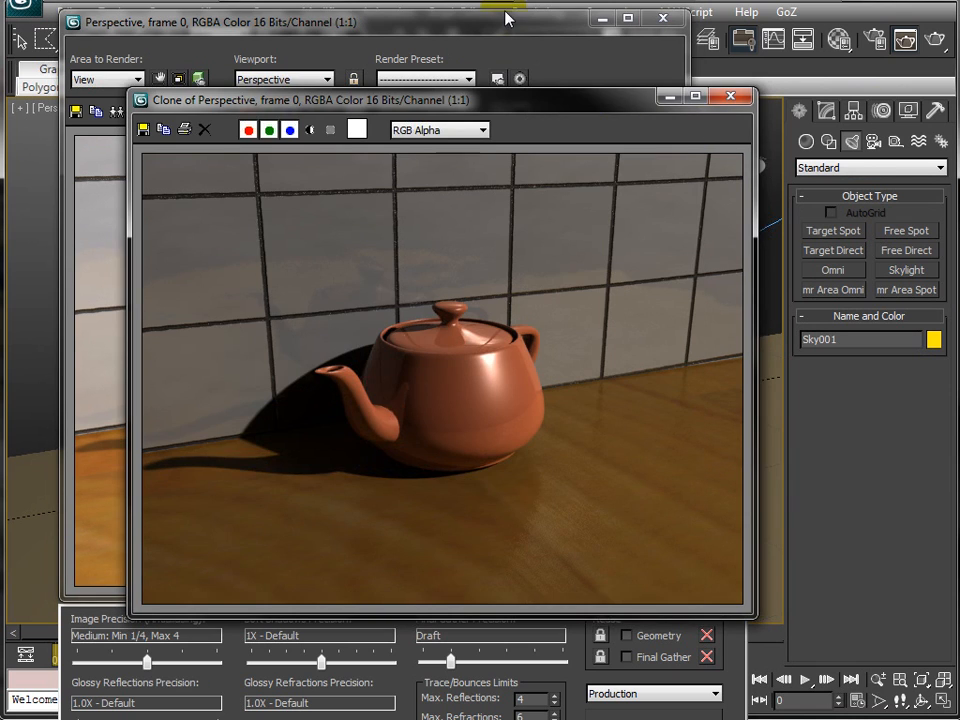
click(374, 23)
click(720, 136)
click(475, 33)
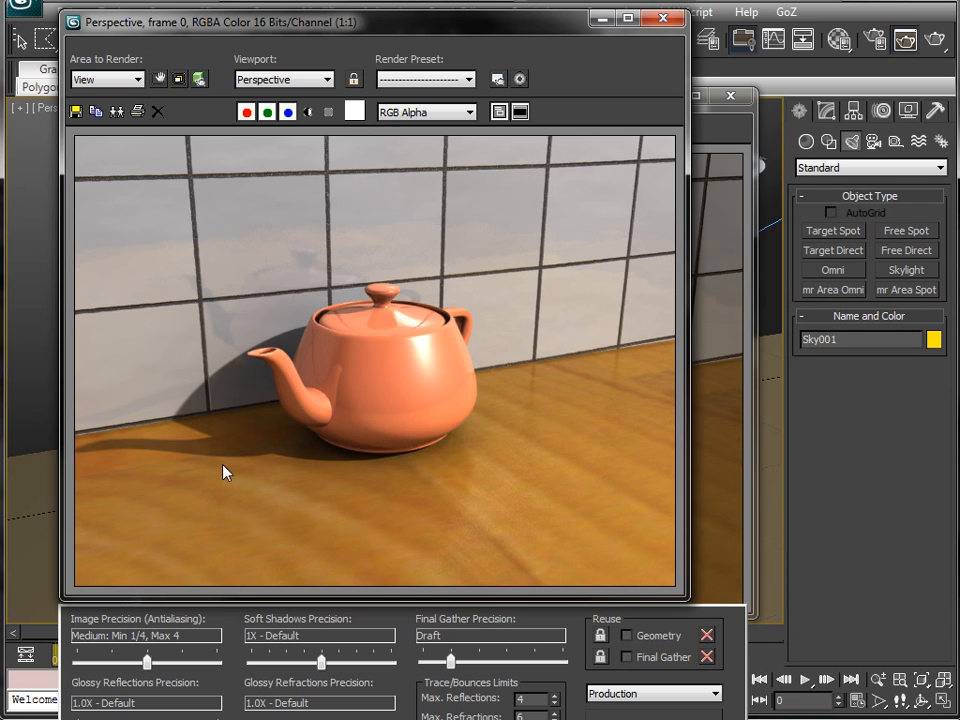
click(347, 288)
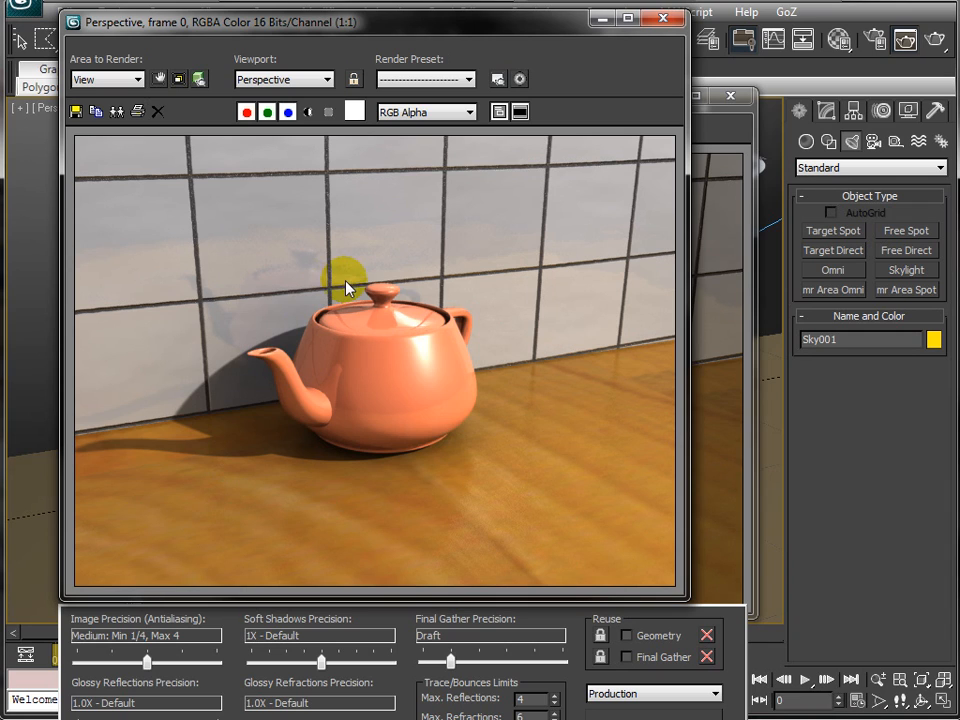
click(664, 22)
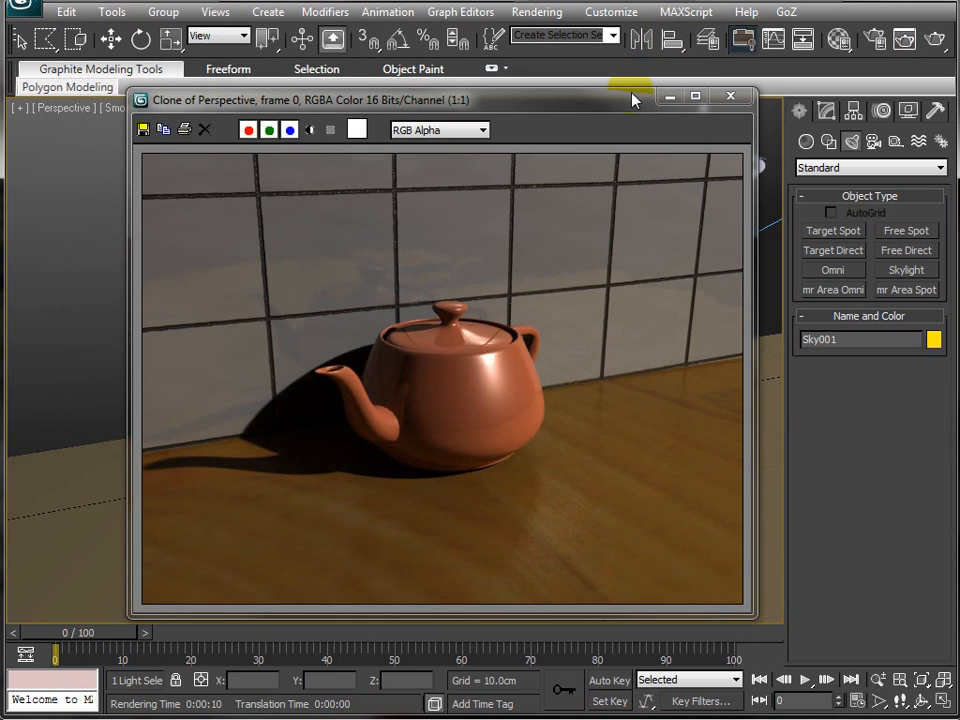
click(730, 95)
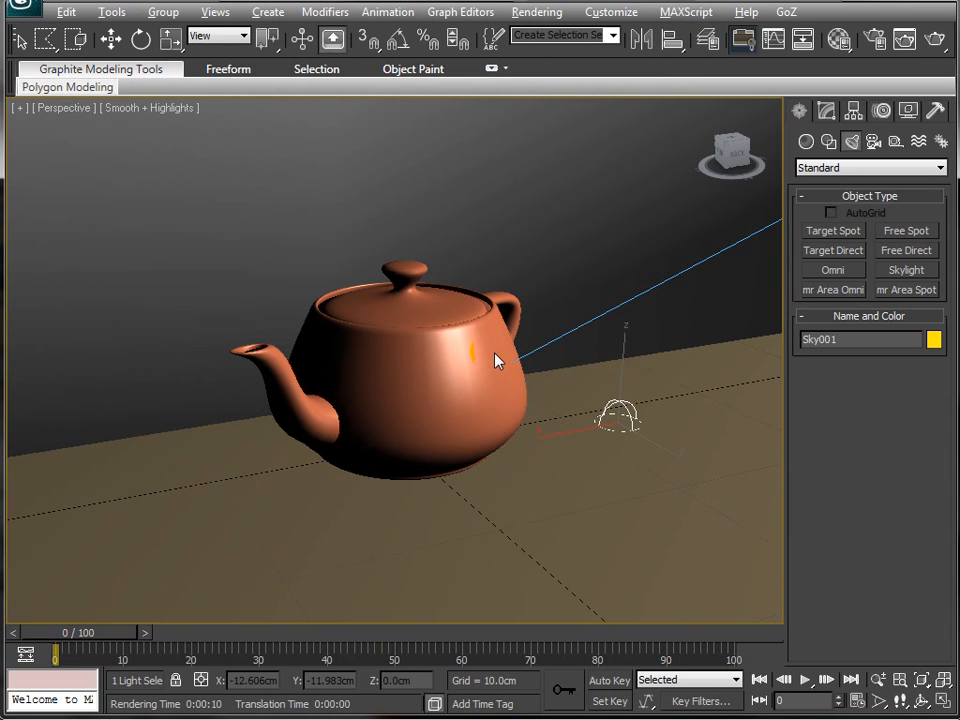
Select the mr Area Spot light through the Light Lister and close the lister
key(alt+w)
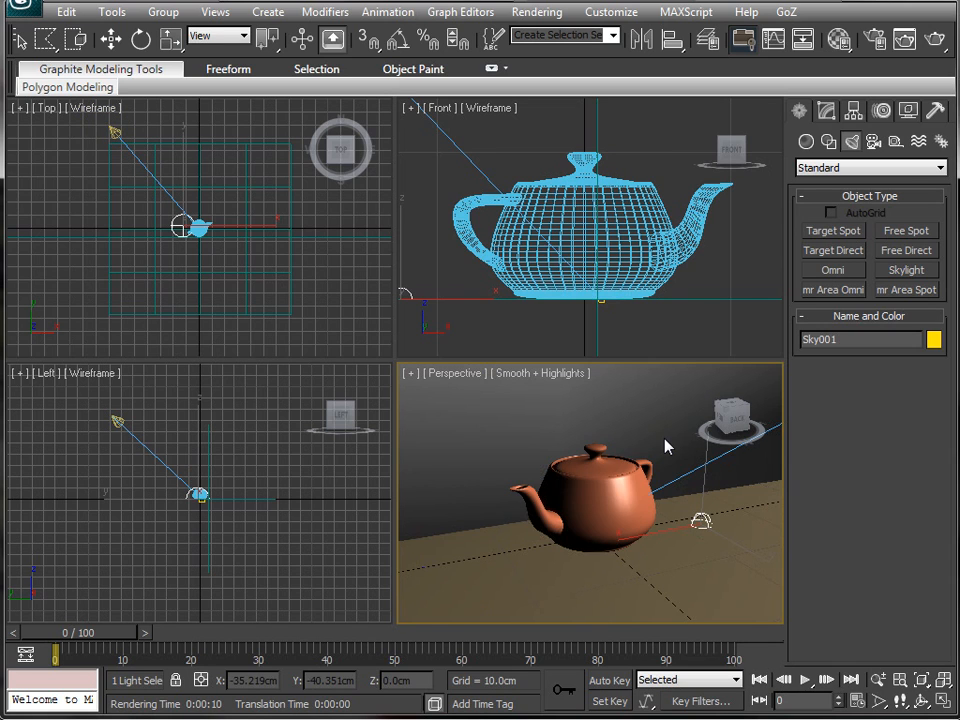
key(alt+w)
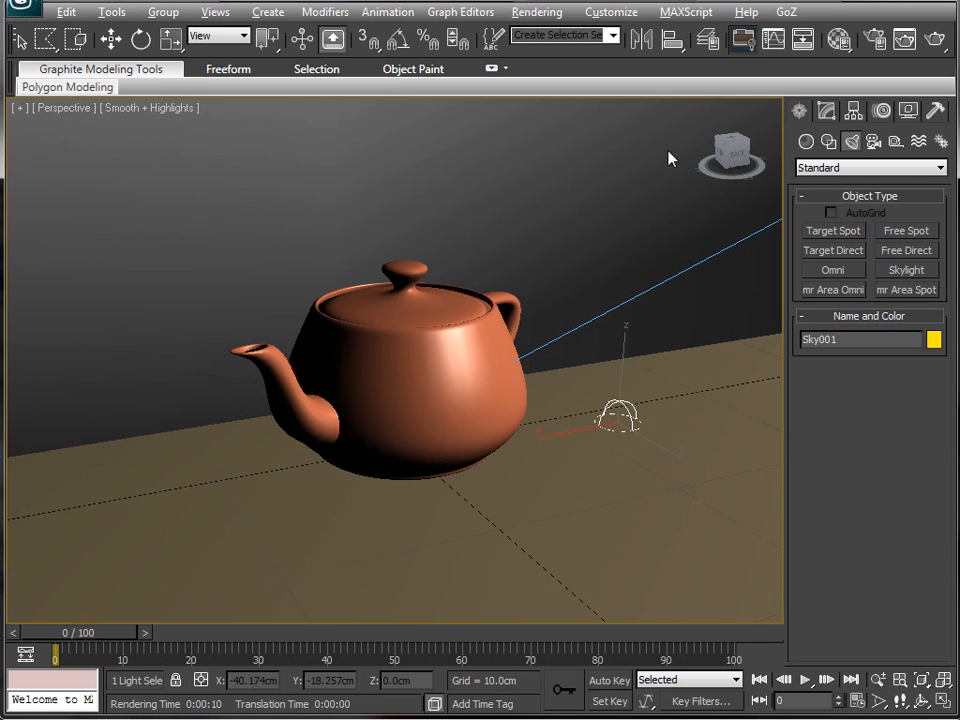
click(103, 12)
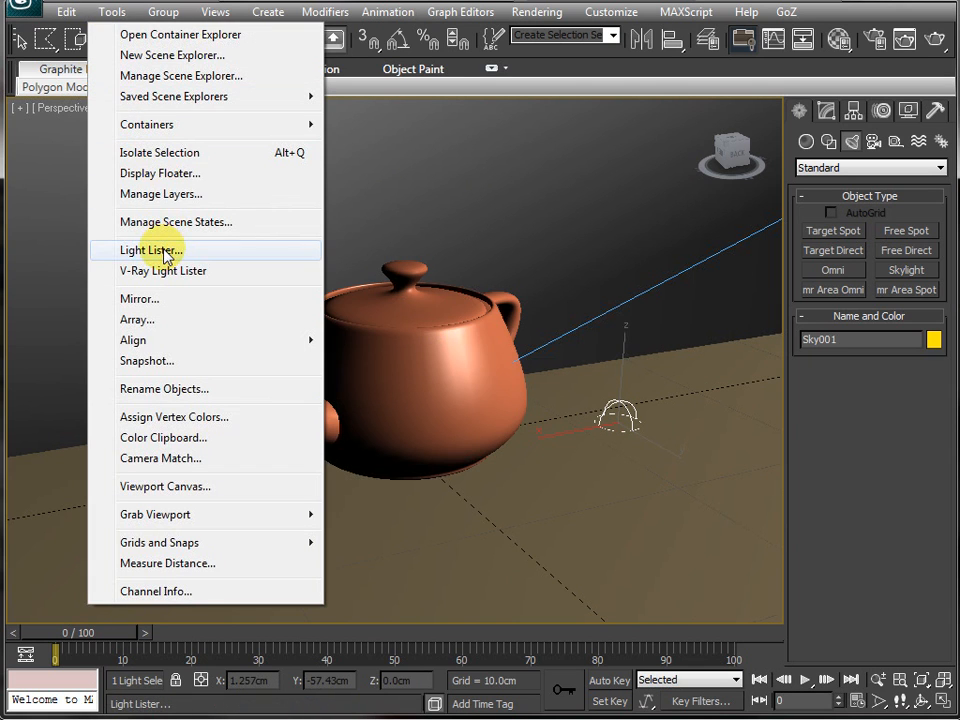
click(166, 255)
drag(208, 169, 427, 178)
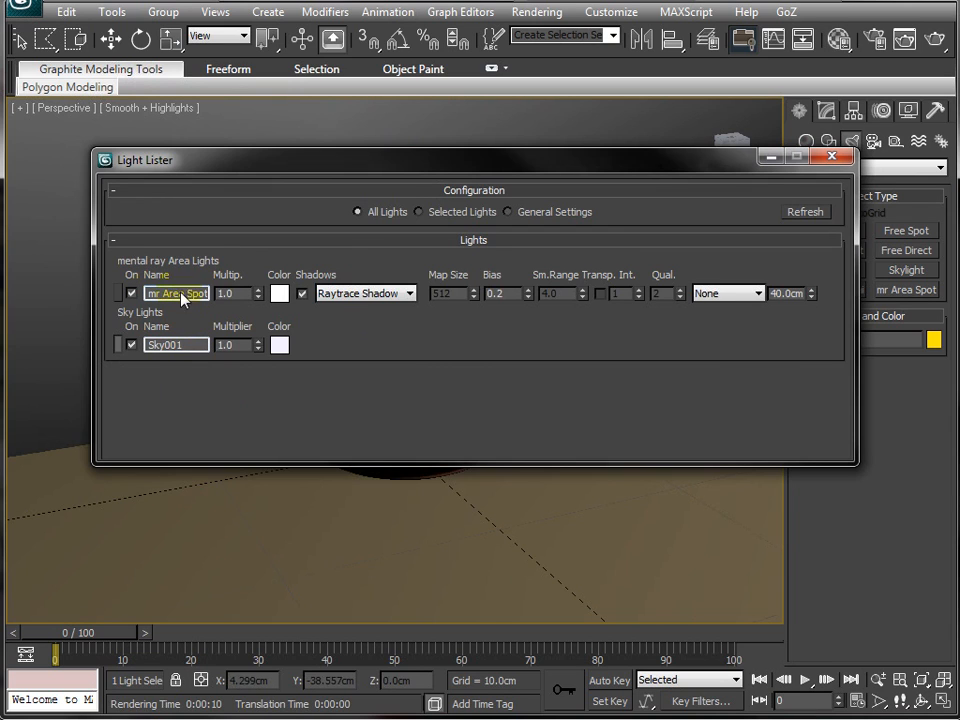
click(119, 292)
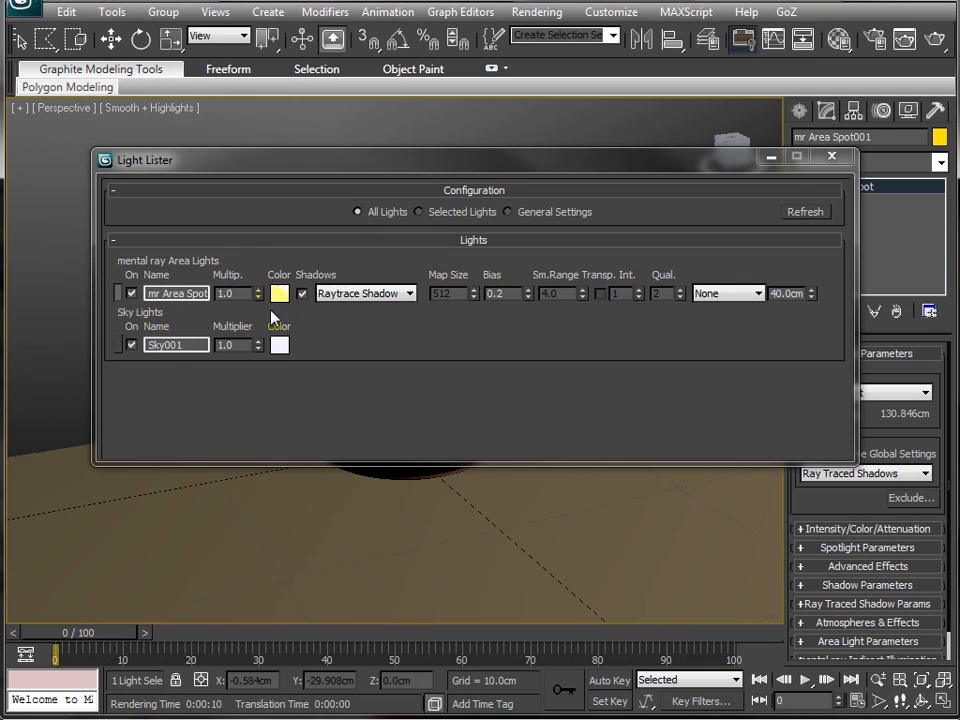
click(831, 157)
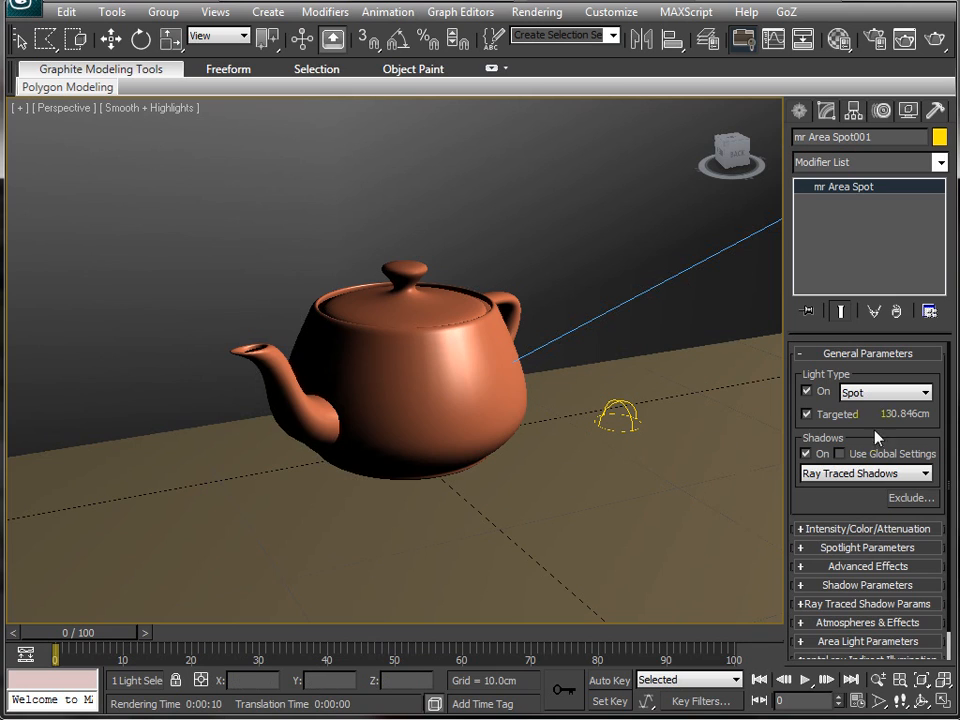
Widen the area spot's light cone to a Hotspot/Beam and Falloff/Field of 179.5
scroll(883, 386, down, 1)
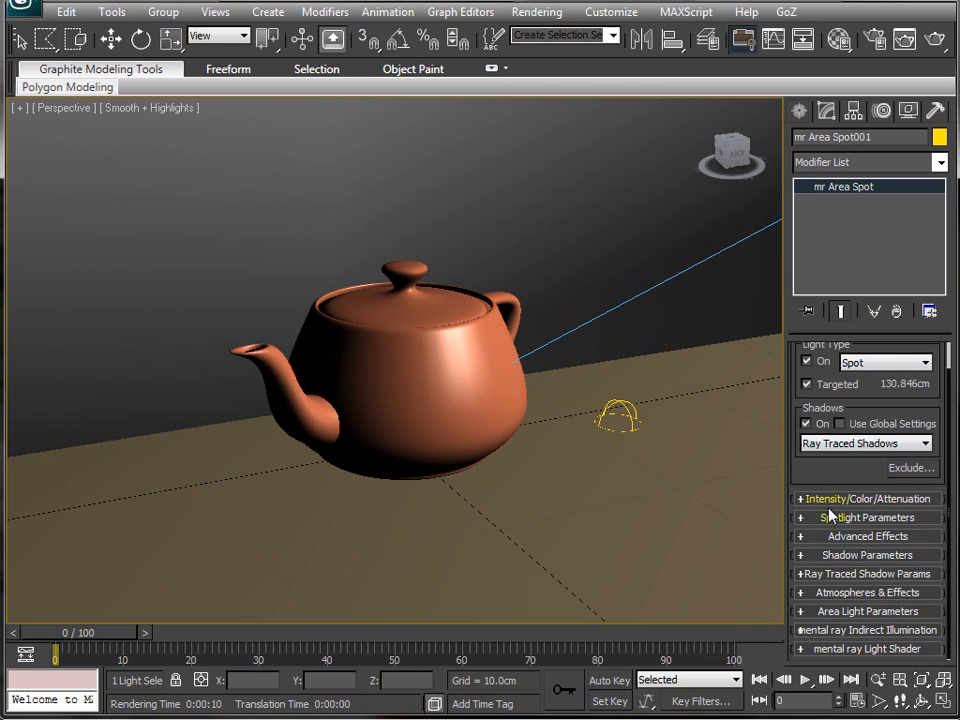
click(800, 524)
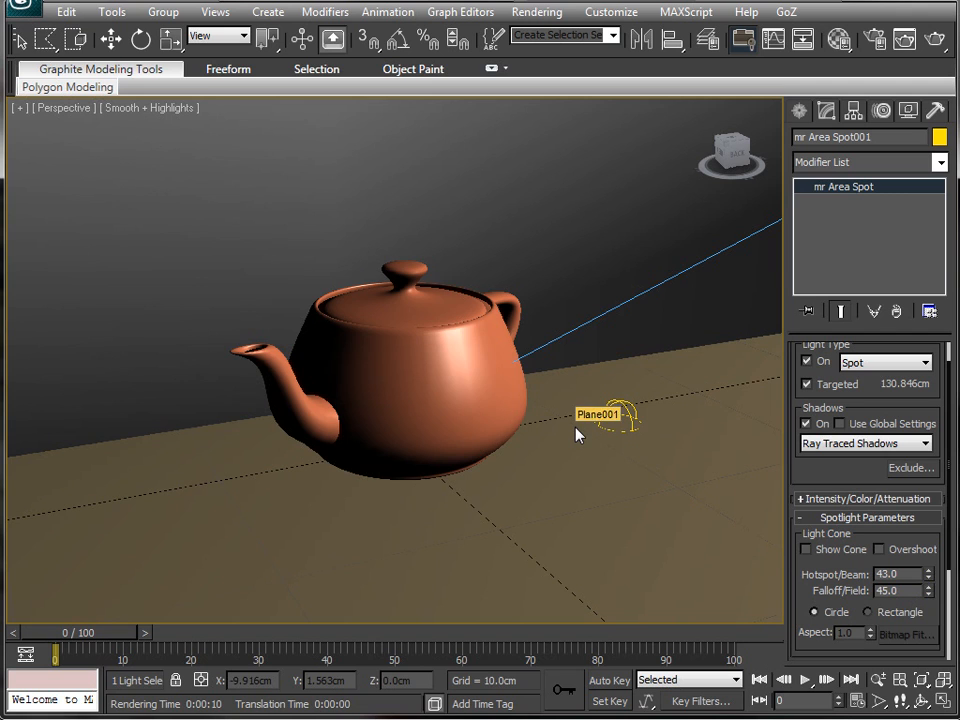
key(alt+w)
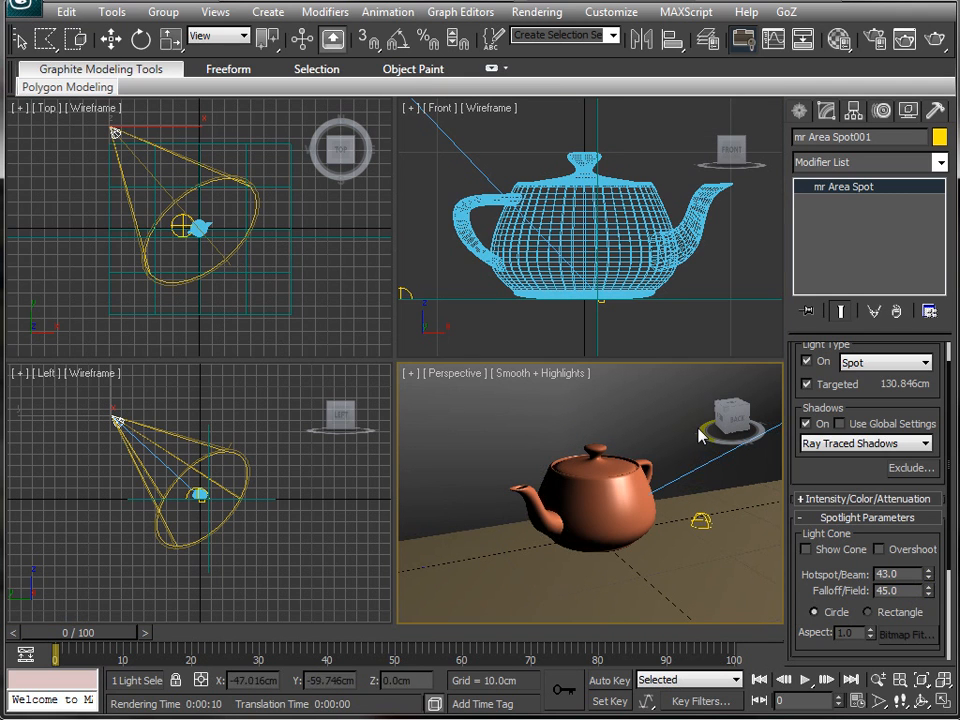
key(ctrl+s)
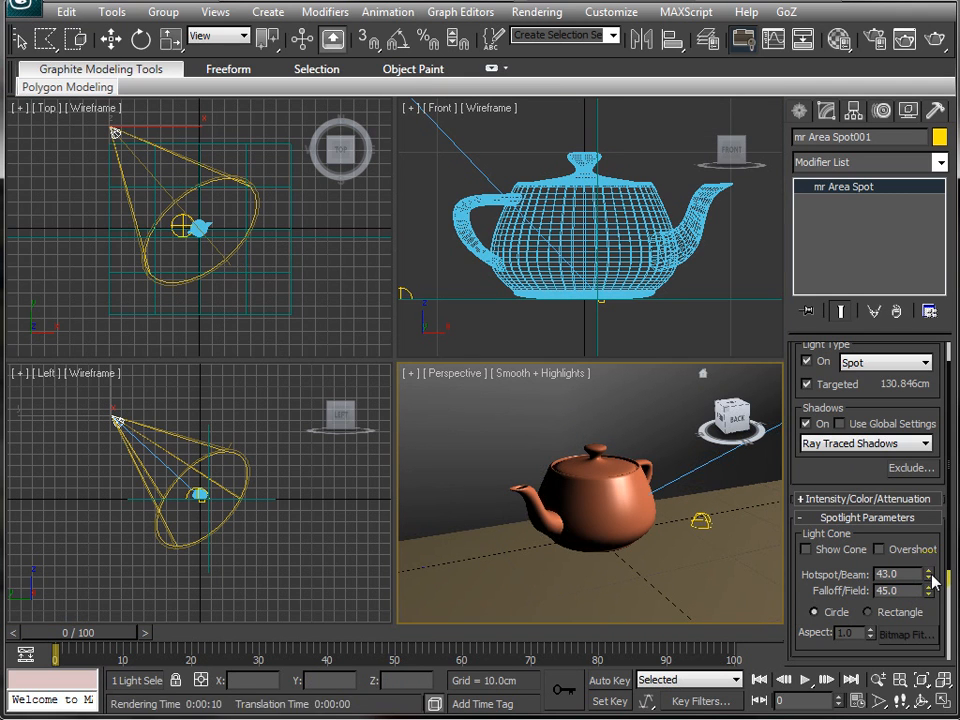
drag(930, 577, 800, 714)
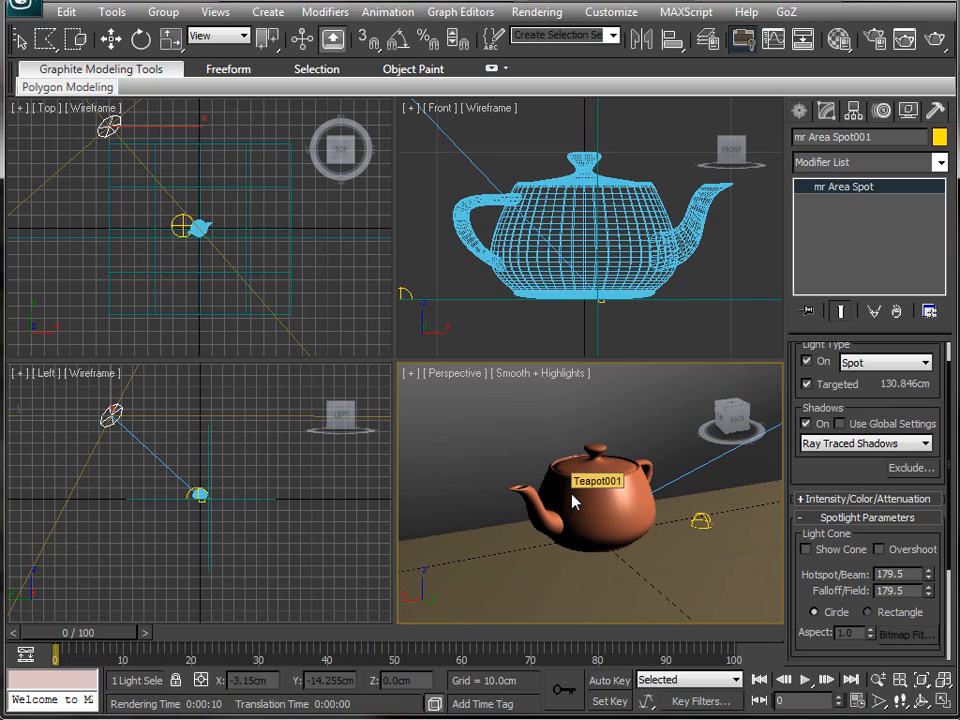
Set the area spot's area light type to Disc with a radius of about 20.04 cm
click(862, 600)
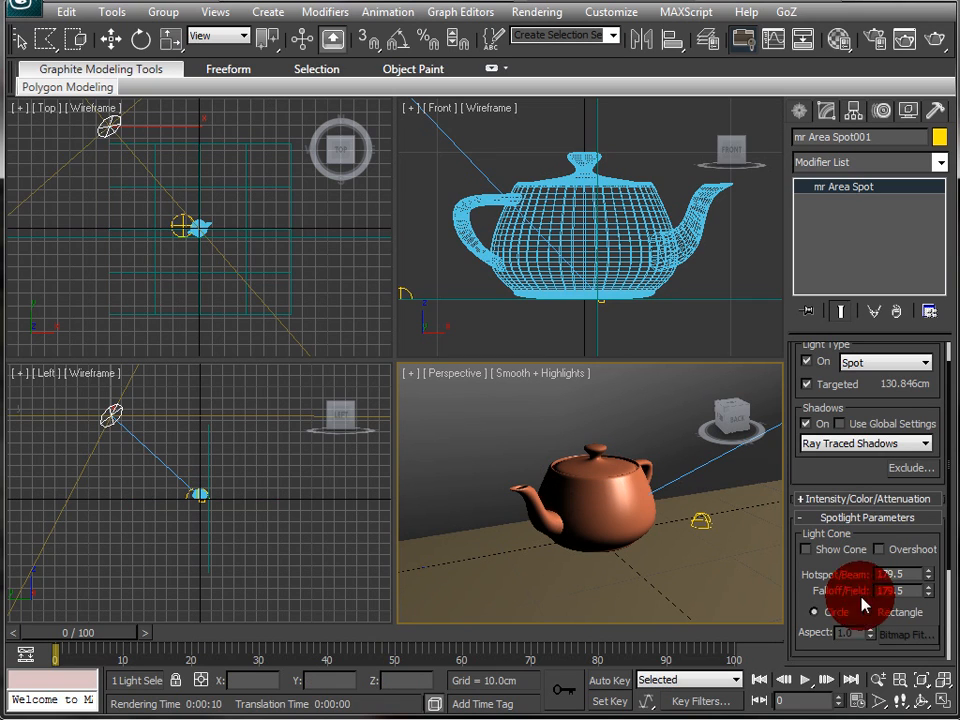
drag(862, 600, 857, 268)
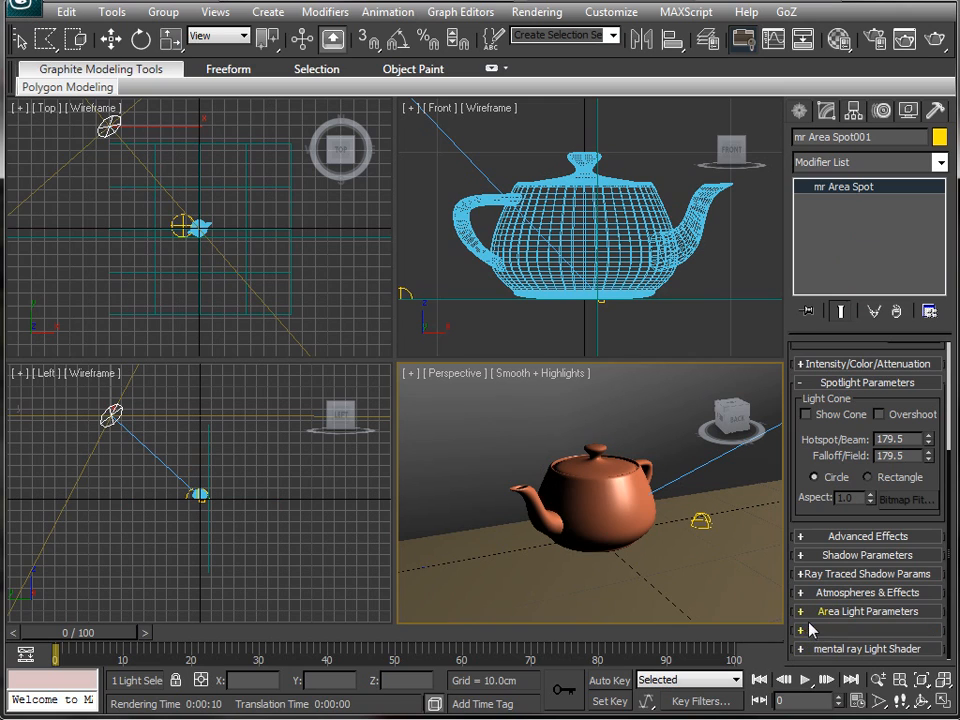
click(808, 611)
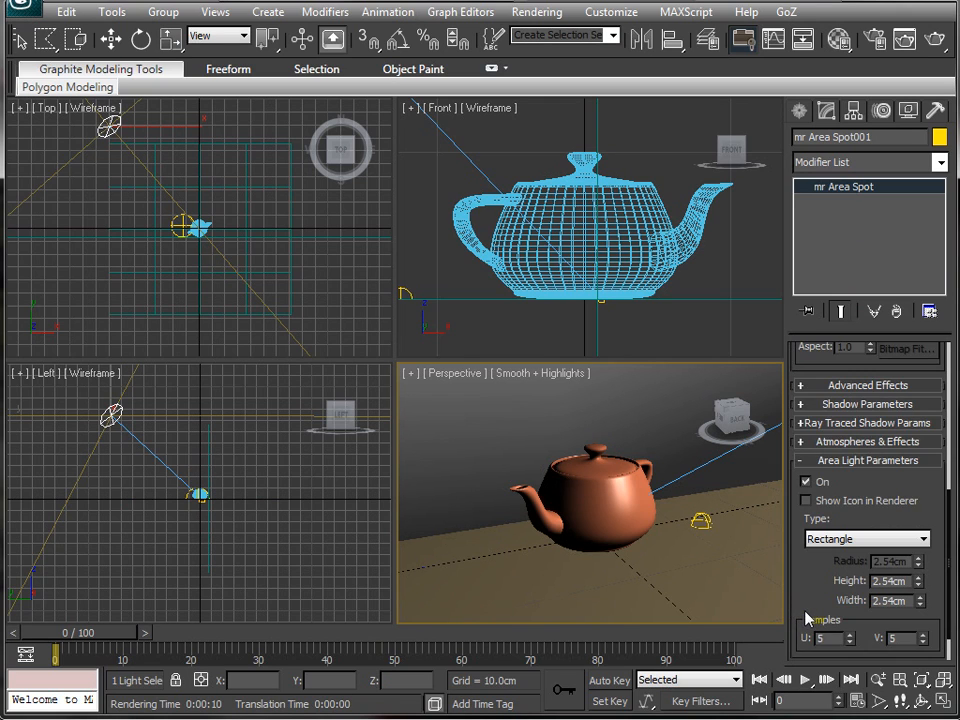
drag(808, 617, 806, 575)
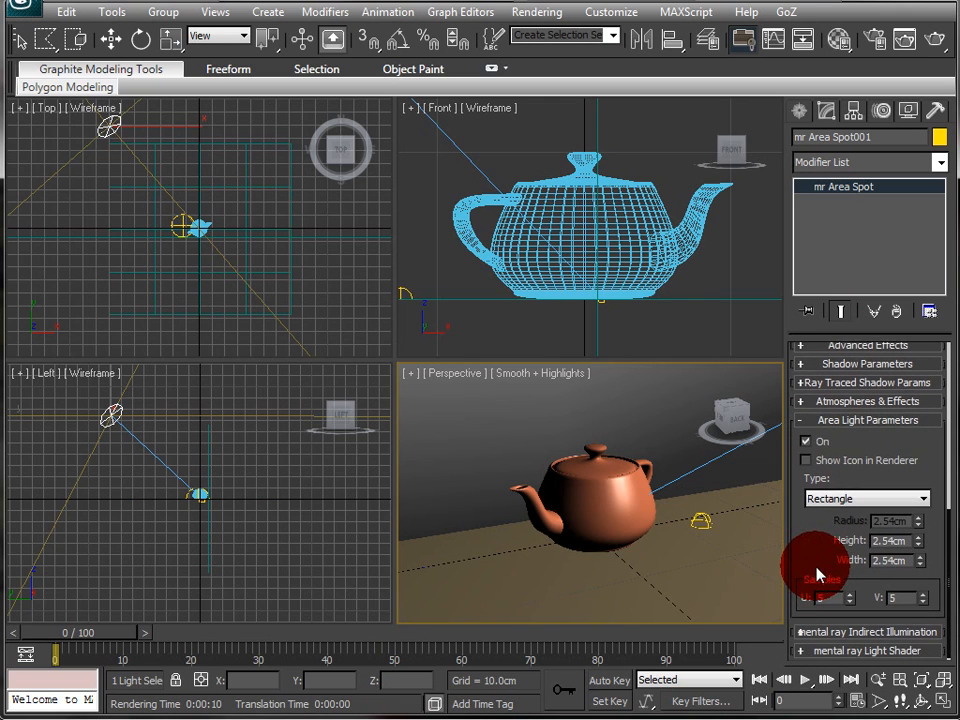
click(826, 496)
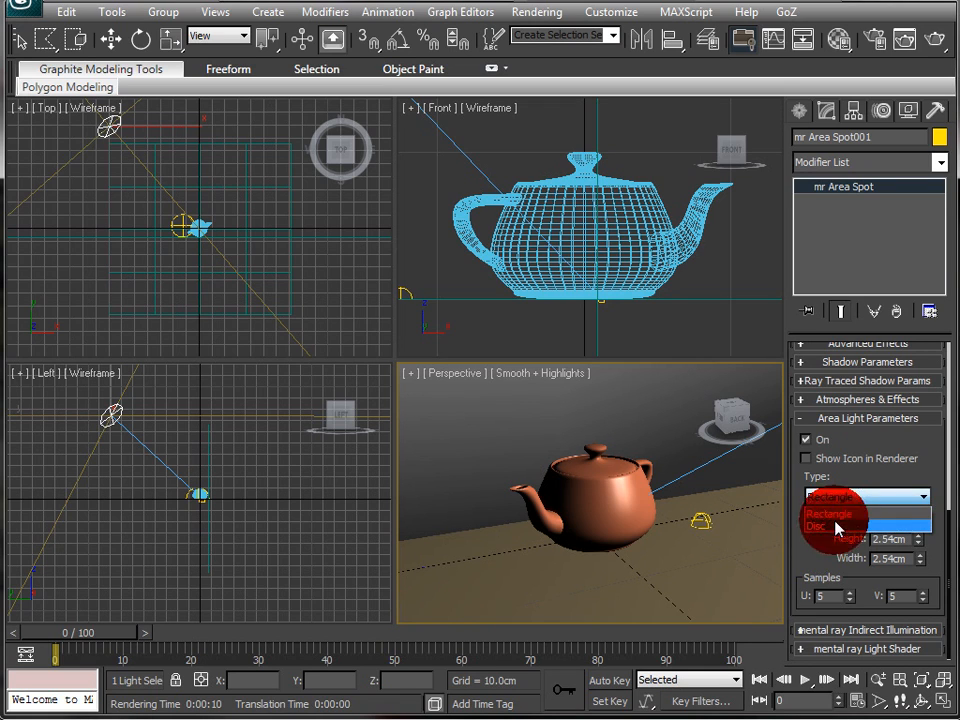
click(836, 527)
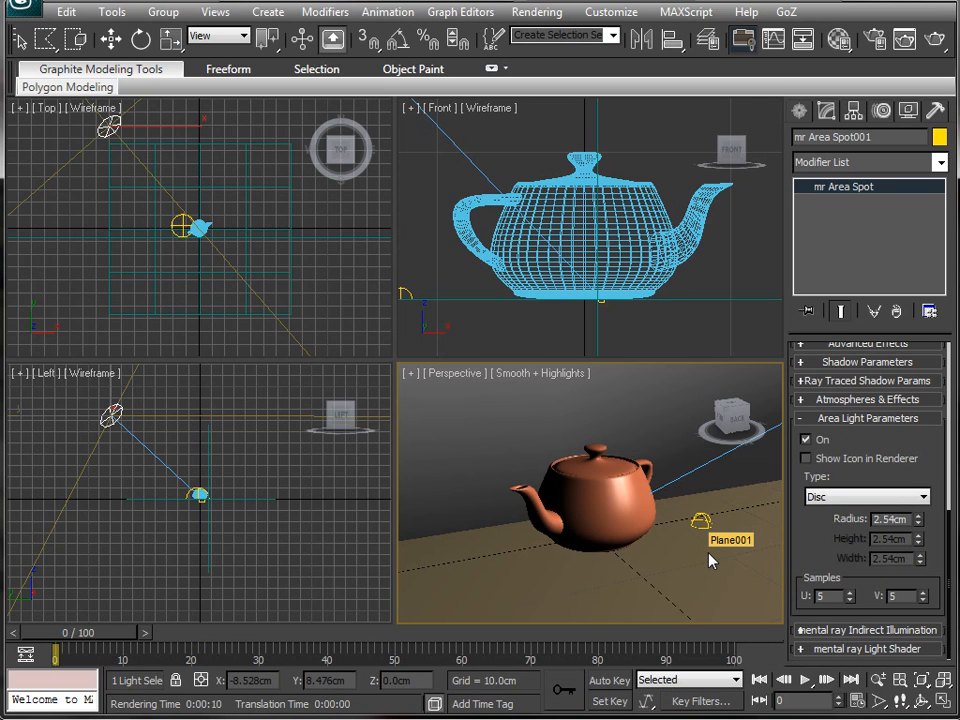
key(alt+w)
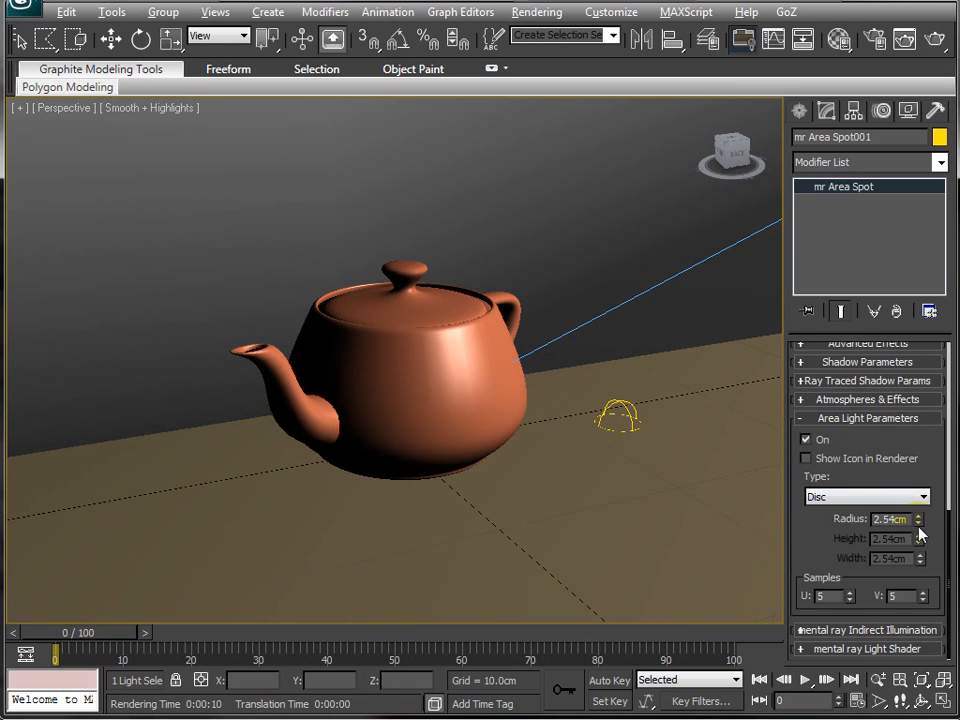
drag(917, 519, 897, 351)
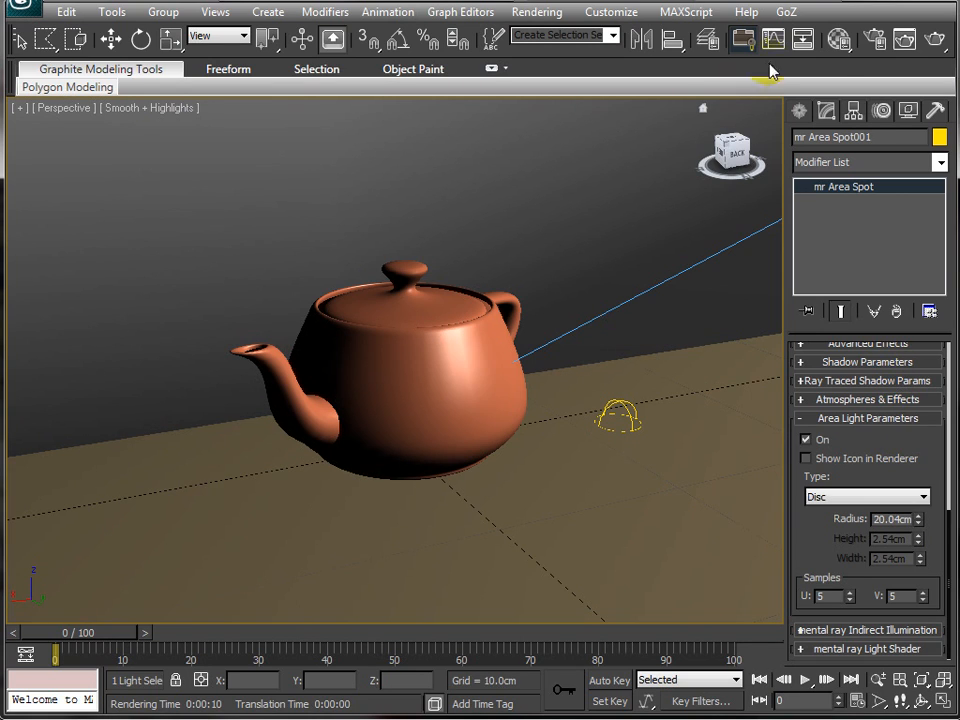
Render the Perspective view and compare its shadows with the earlier cloned render placed alongside, closing the clone when finished
click(936, 42)
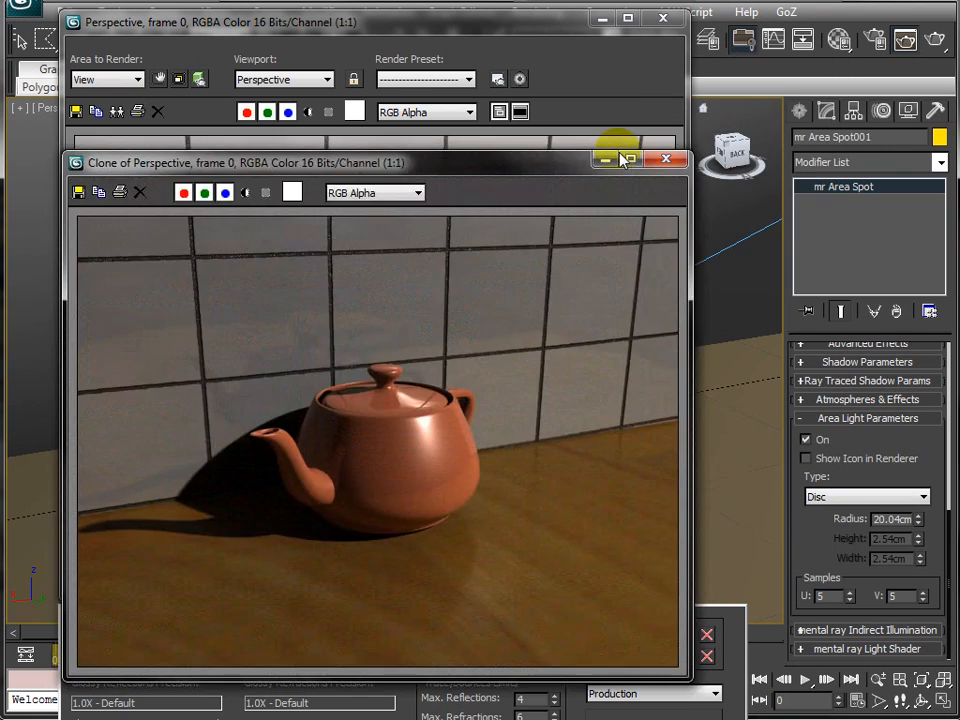
mouse_move(324, 162)
mouse_down()
mouse_move(656, 80)
mouse_move(748, 84)
mouse_up()
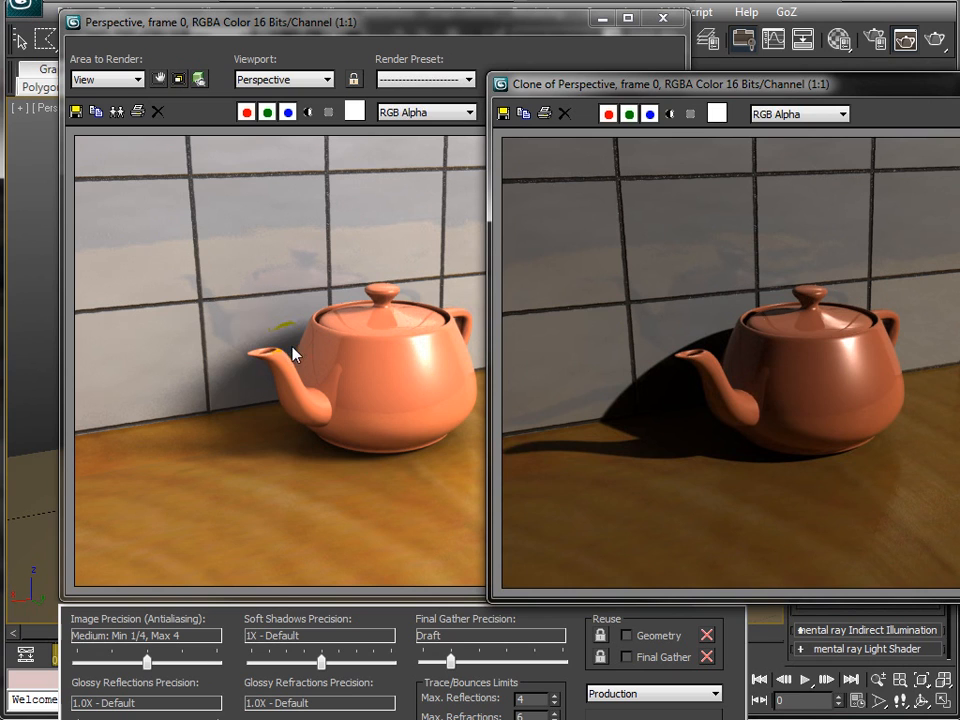
click(959, 82)
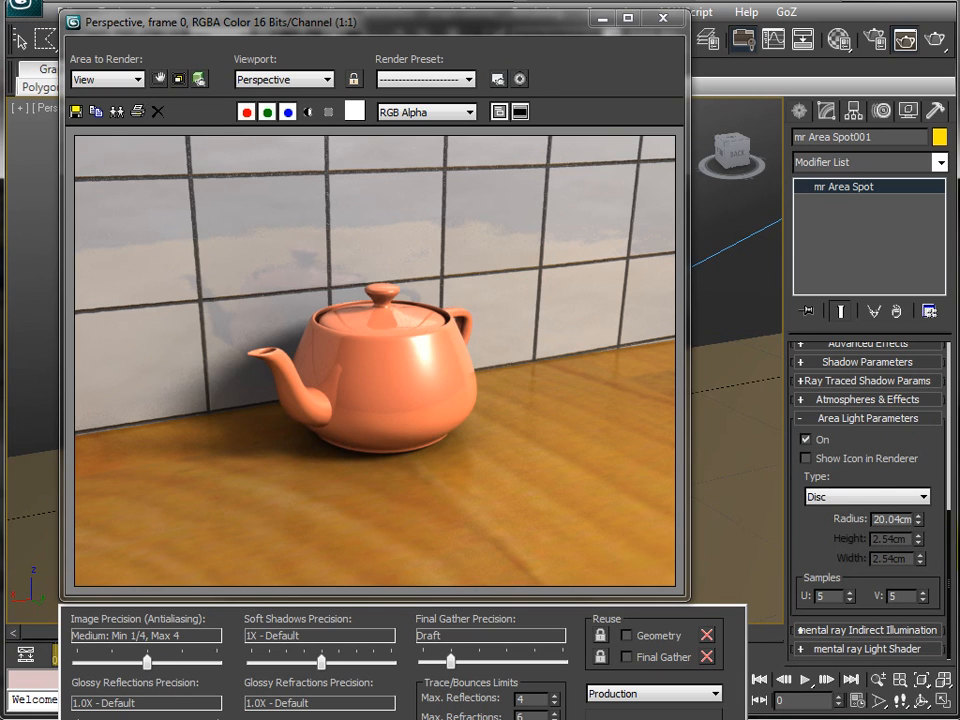
Set the disc area light's radius to exactly 20 cm
double_click(908, 520)
text(20)
key(Return)
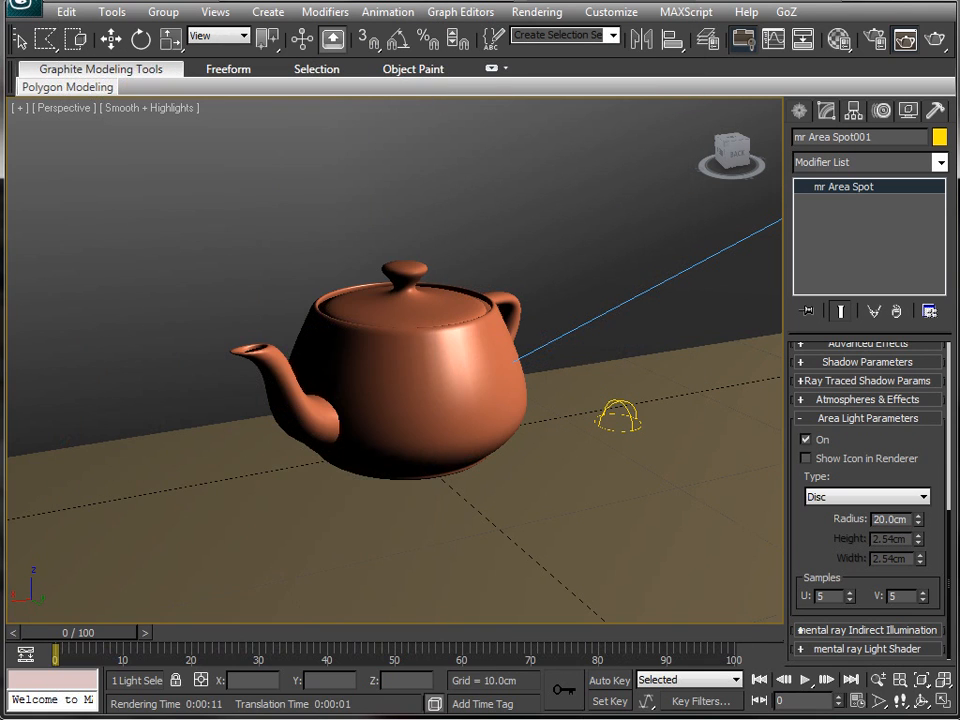
Review the scene's display units and system unit scale in Units Setup, and leave them without applying changes
click(594, 17)
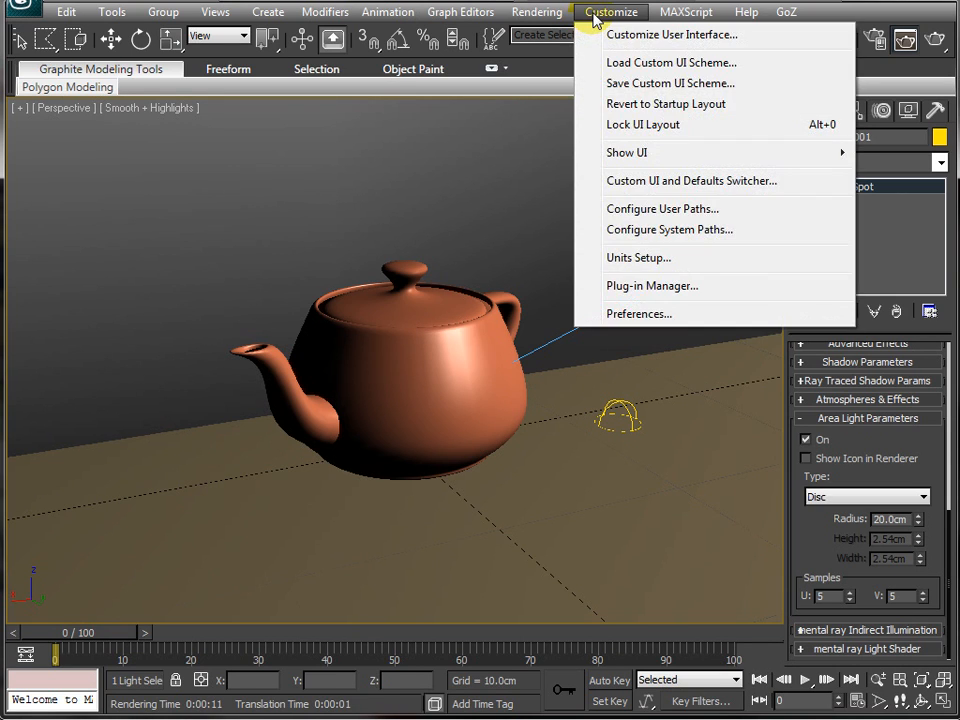
click(645, 257)
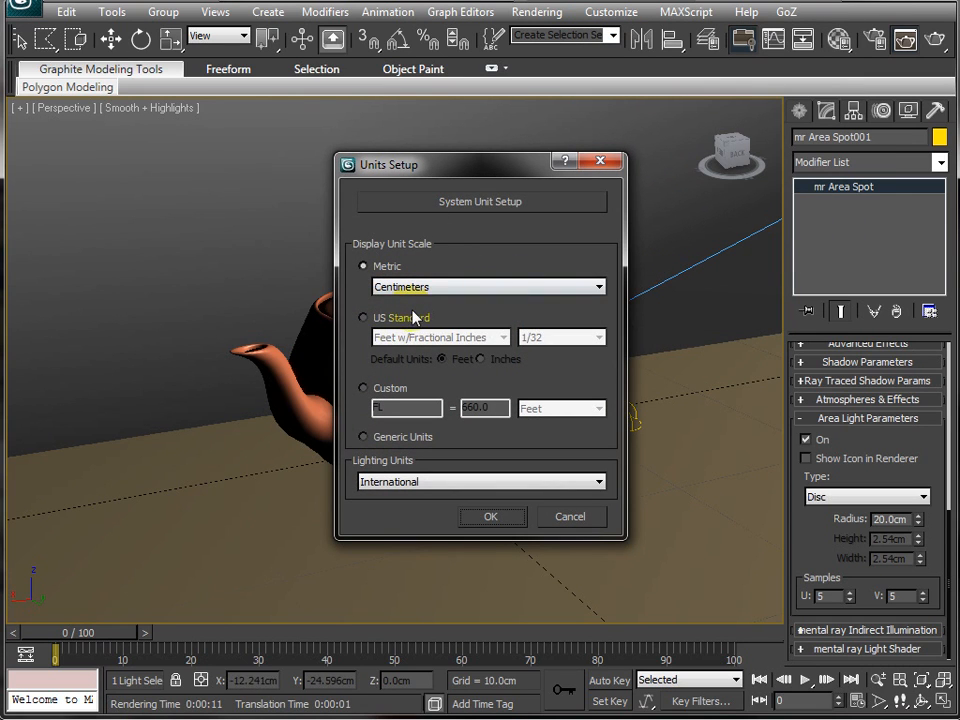
click(448, 205)
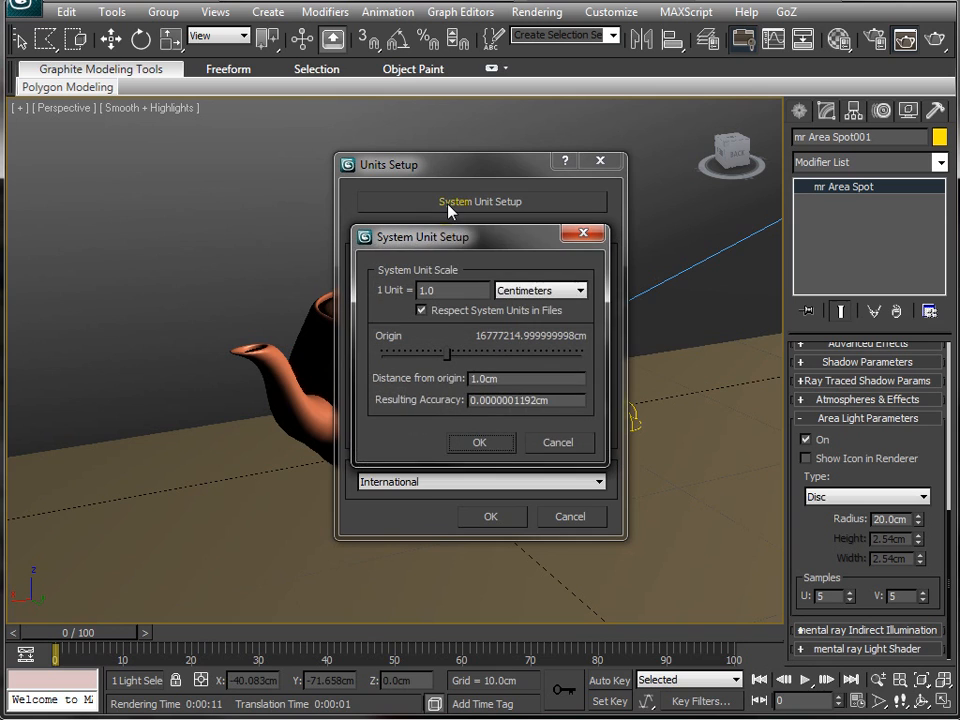
click(536, 444)
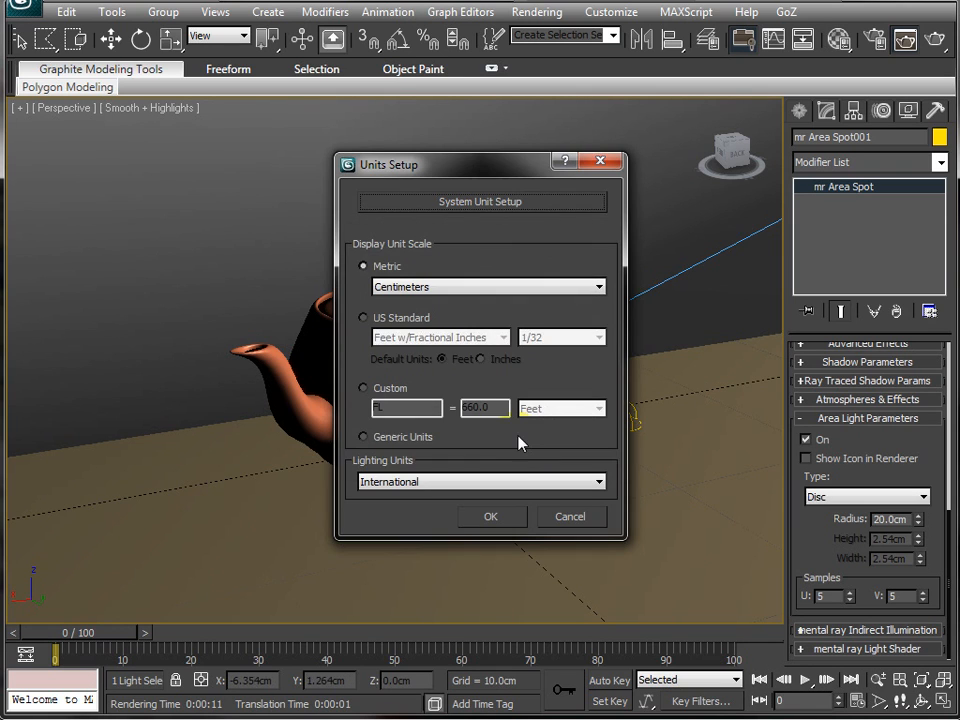
click(552, 517)
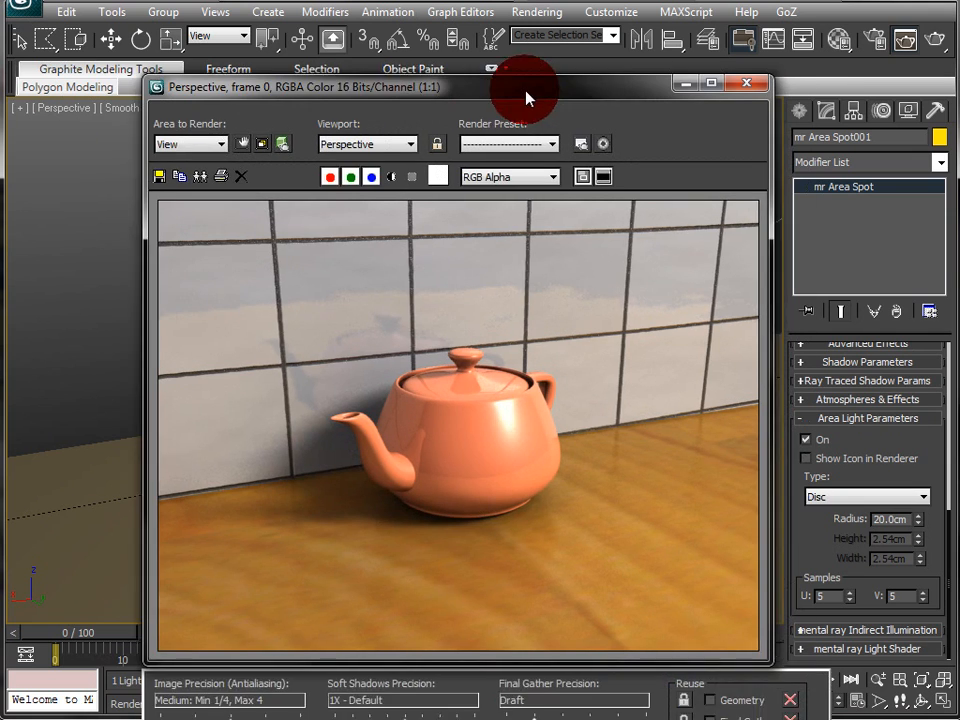
Examine the shadows and lighting in the teapot render, and switch to the browser to look over the downloadable light probes page
drag(518, 90, 495, 94)
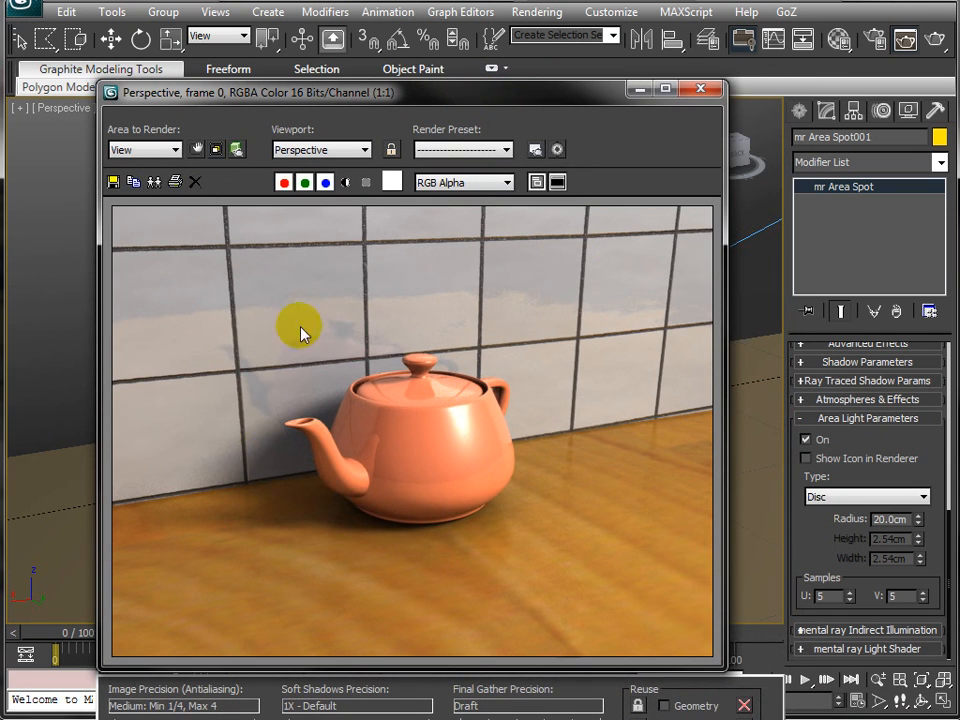
click(469, 436)
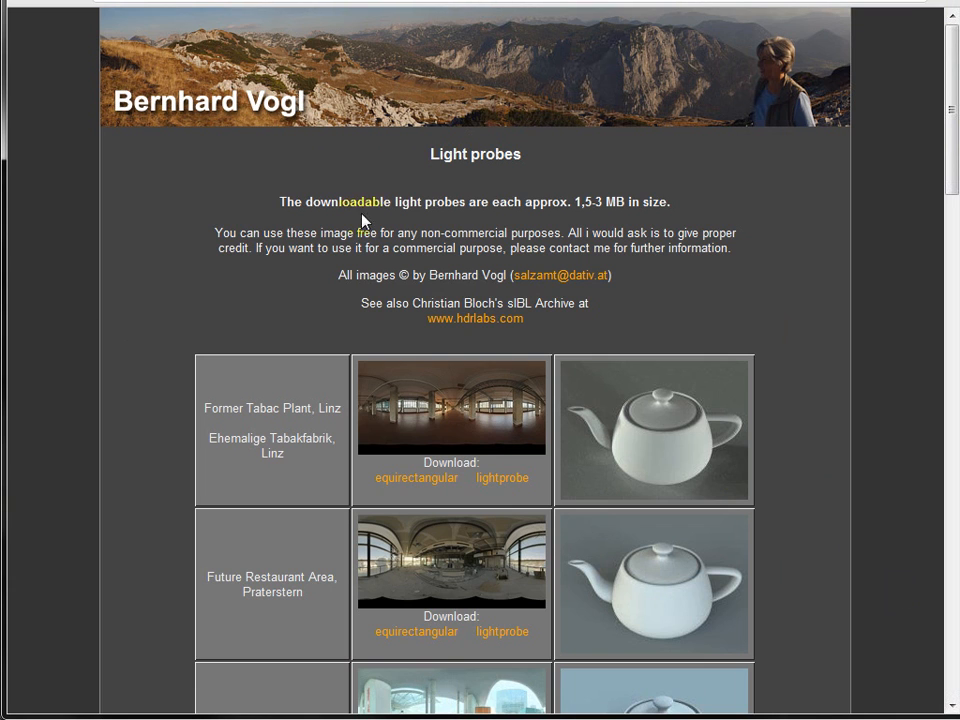
drag(952, 62, 934, 136)
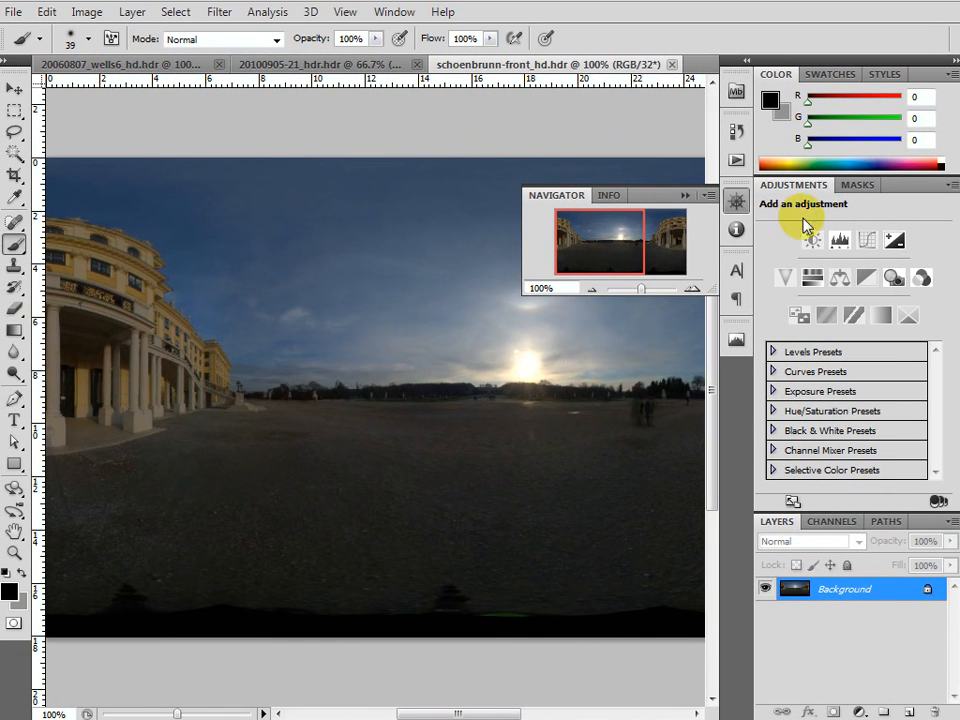
Switch to Photoshop and view the whole width of the schoenbrunn-front_hd.hdr panorama at about 77.9% zoom
drag(640, 292, 639, 292)
click(686, 197)
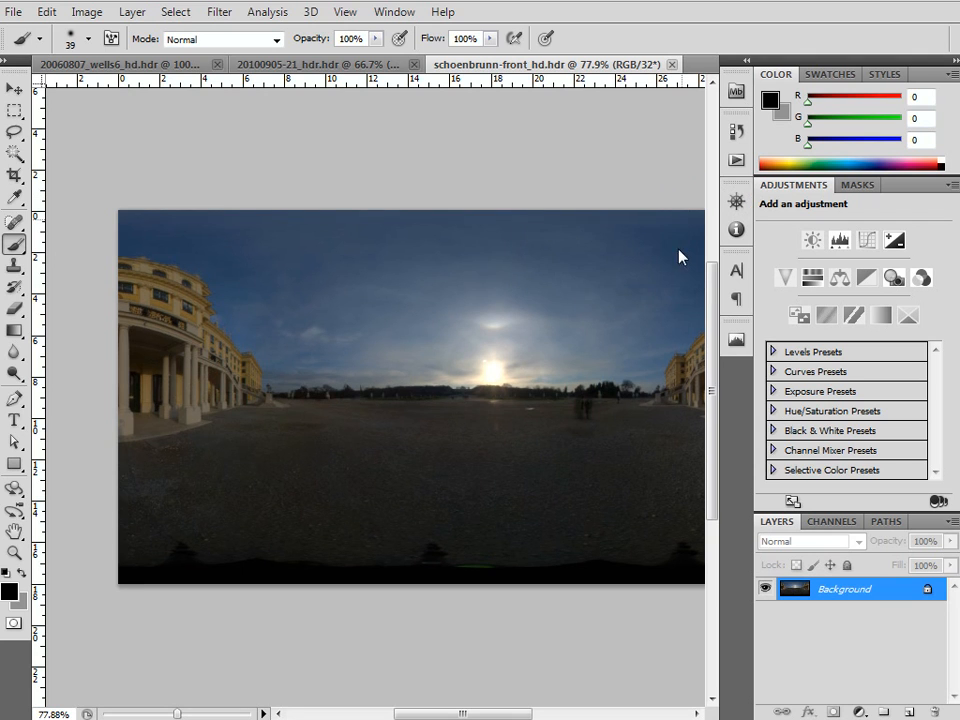
drag(461, 713, 474, 713)
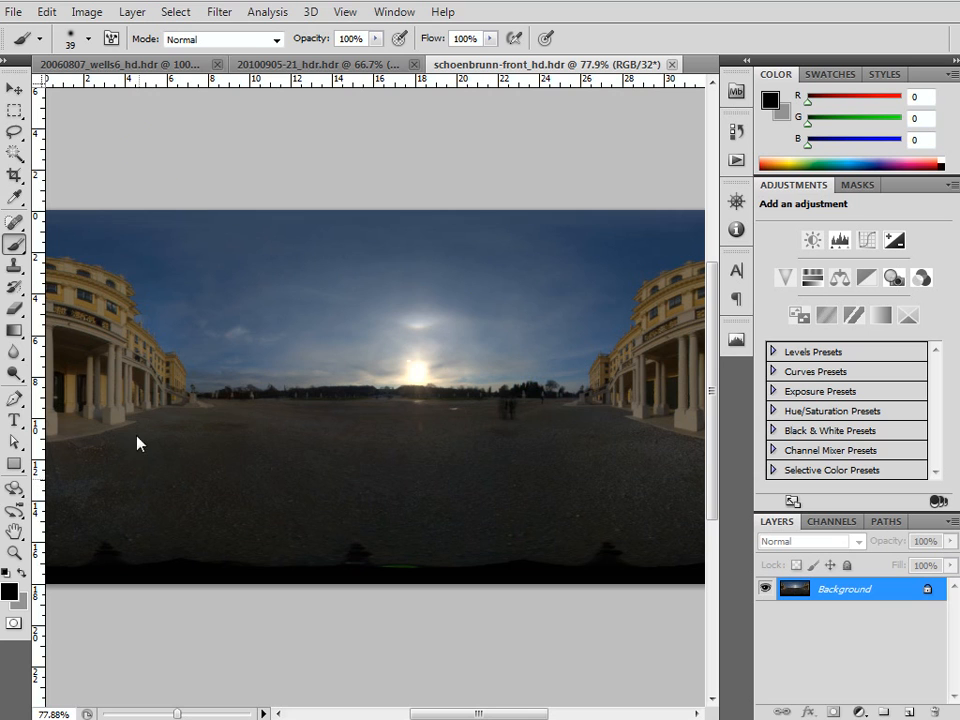
Preview the HDR panorama's exposure raised to +1.44 and lowered to -0.03, and cancel the Exposure adjustment
click(100, 15)
mouse_move(110, 58)
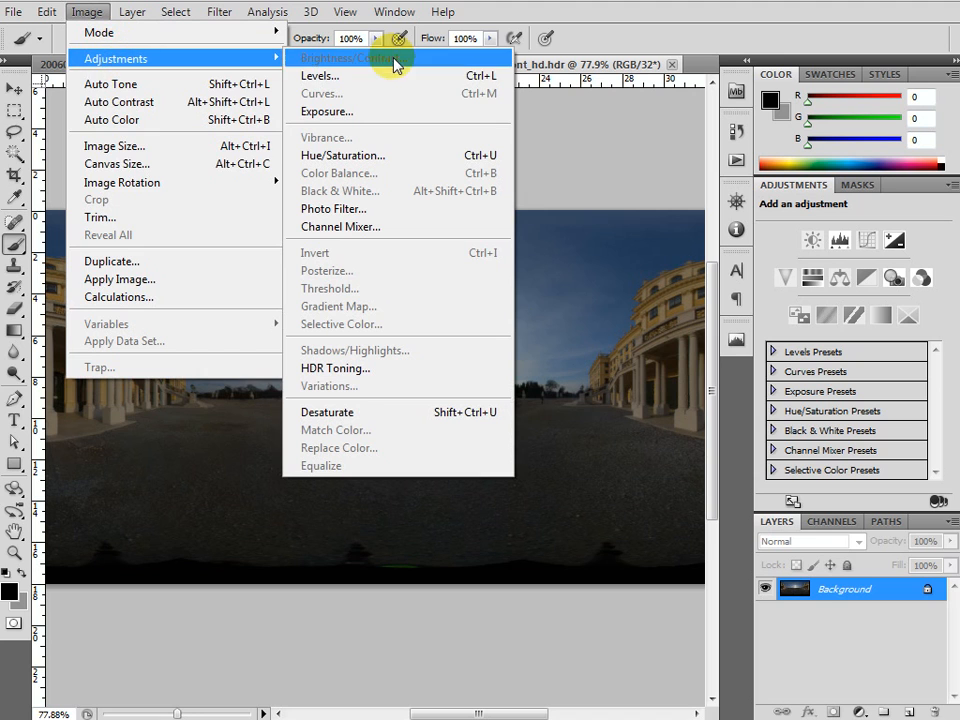
click(386, 113)
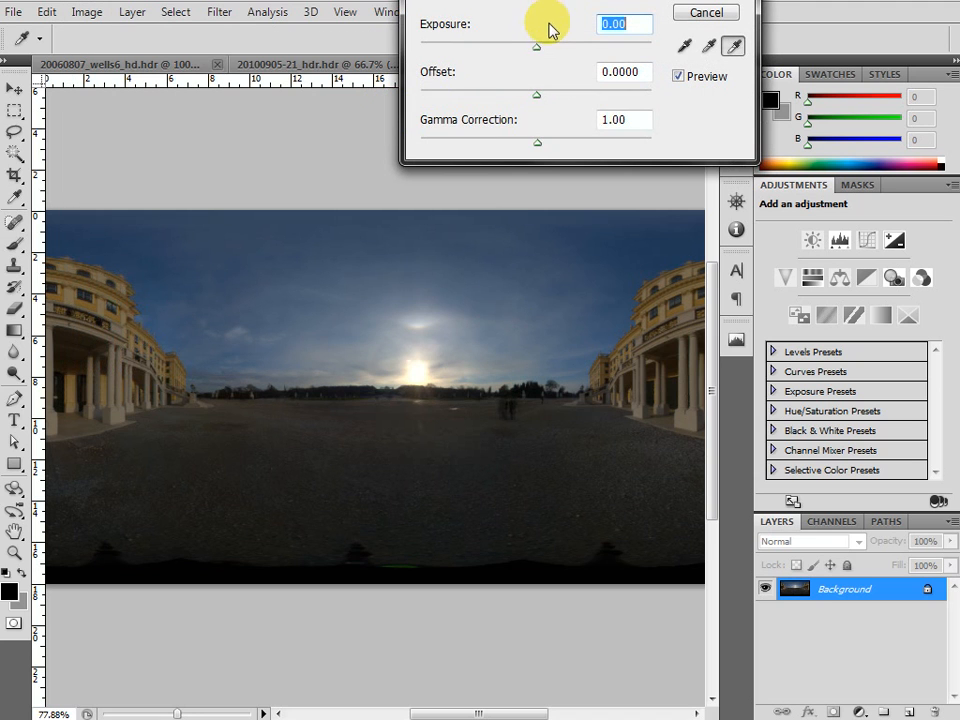
drag(536, 44, 562, 84)
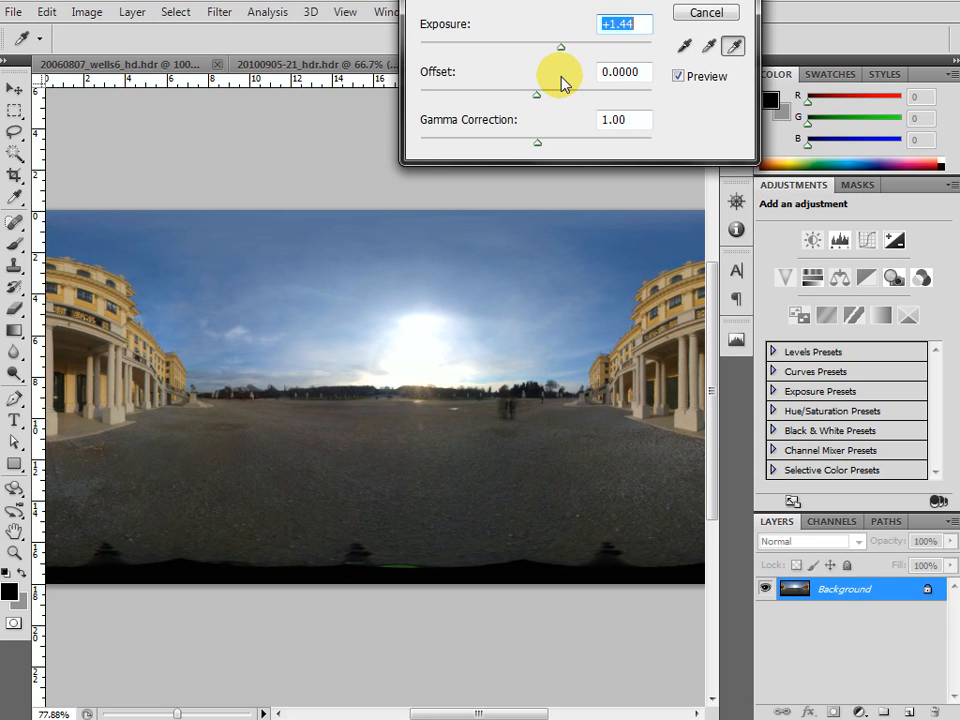
drag(561, 77, 535, 110)
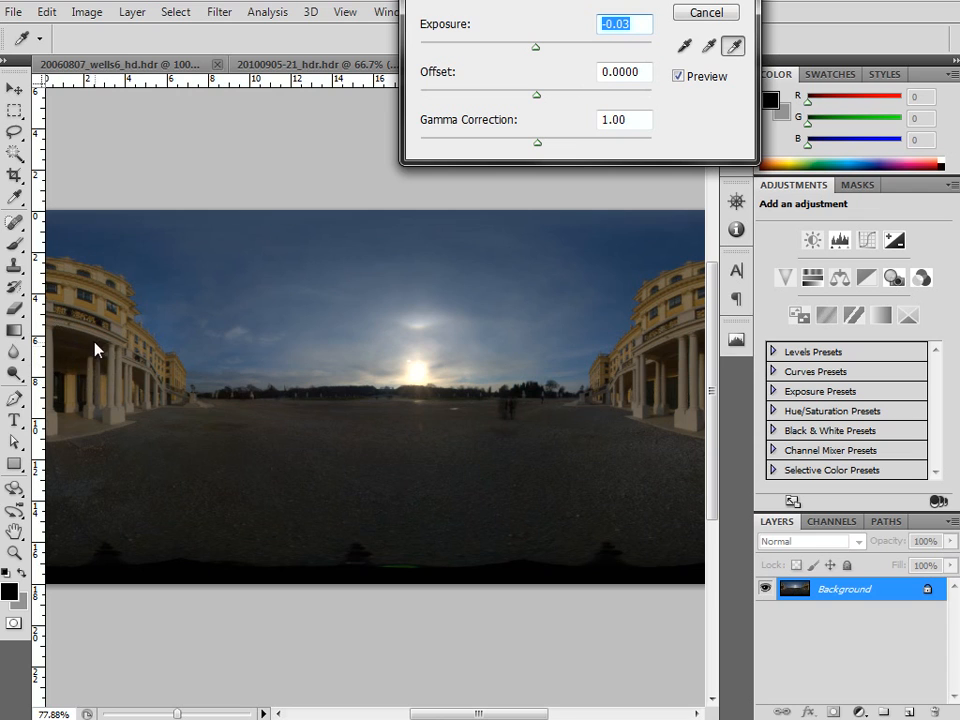
click(736, 202)
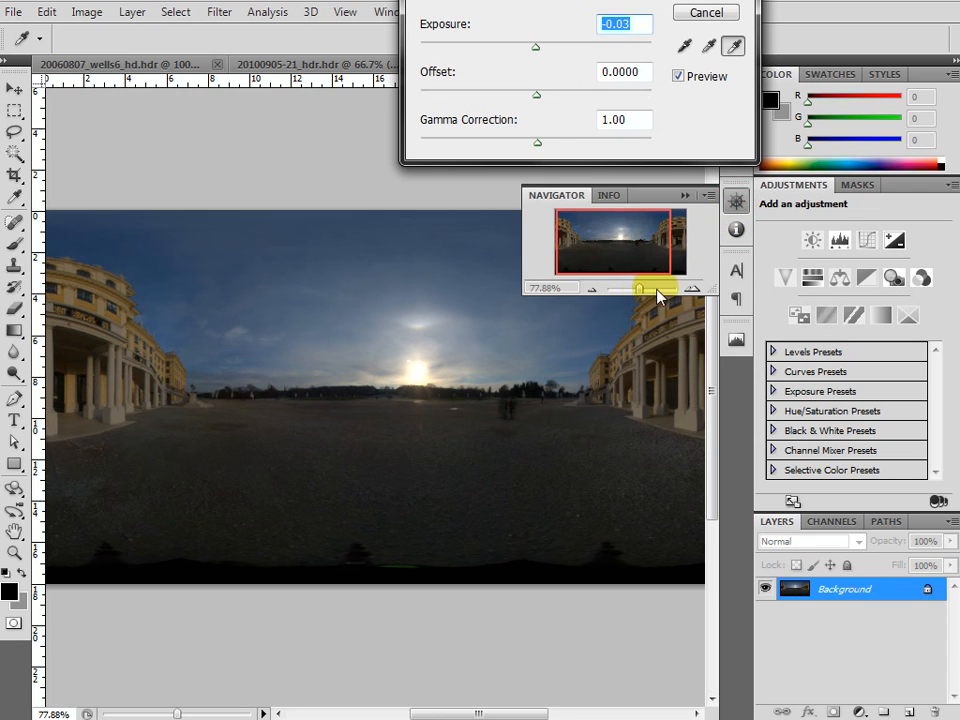
click(706, 12)
Preview an Exposure adjustment on the shaded columns of the building at the panorama's left end, and cancel it
drag(641, 293, 660, 296)
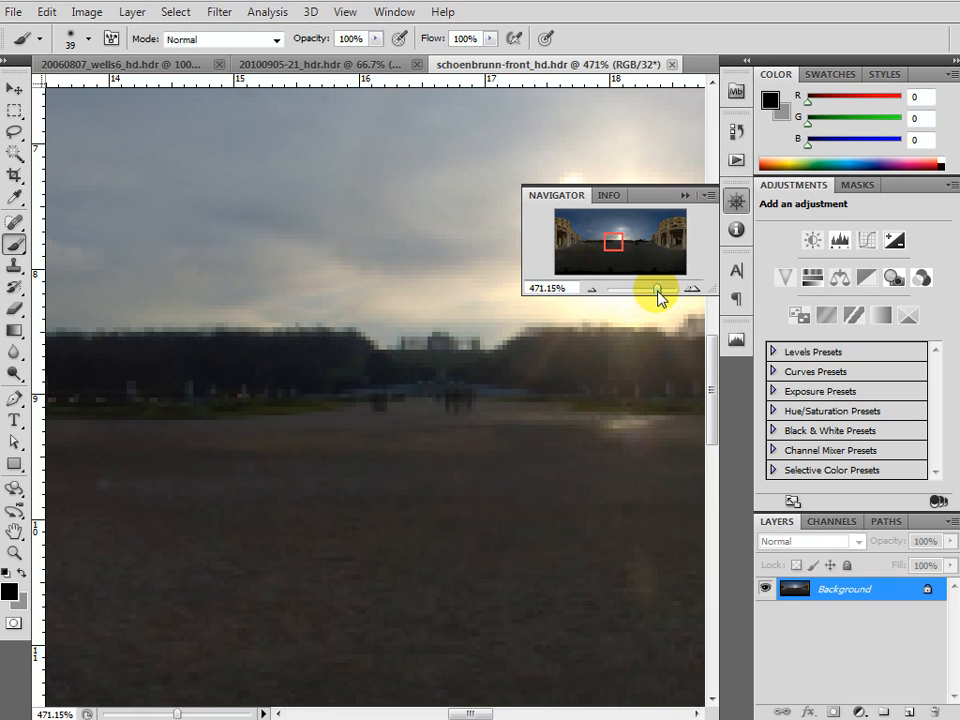
click(609, 243)
drag(619, 253, 546, 242)
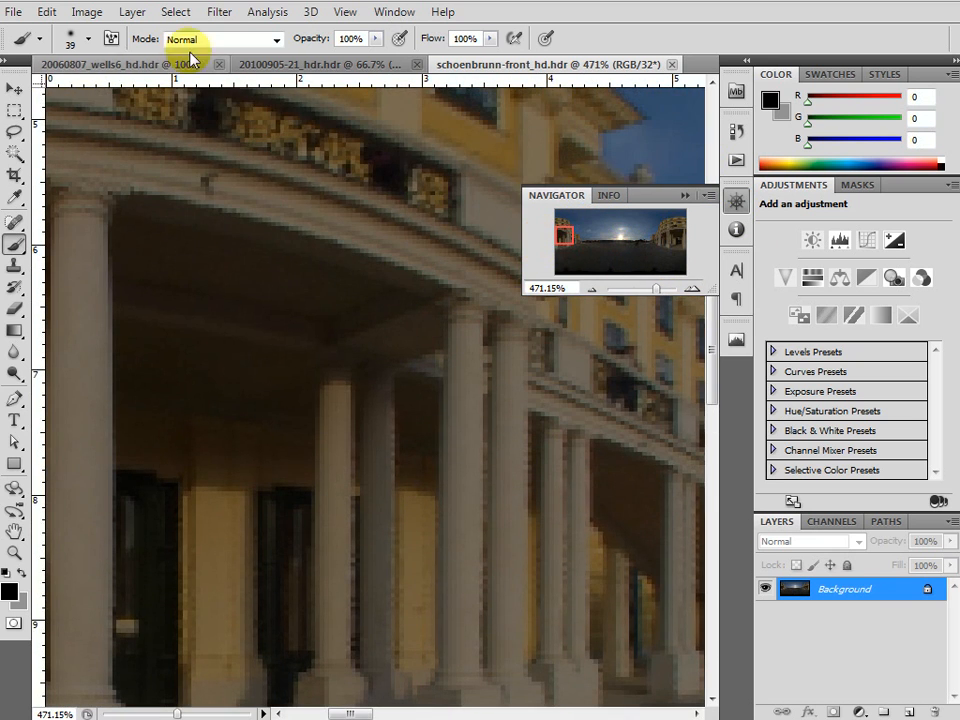
click(86, 12)
mouse_move(134, 62)
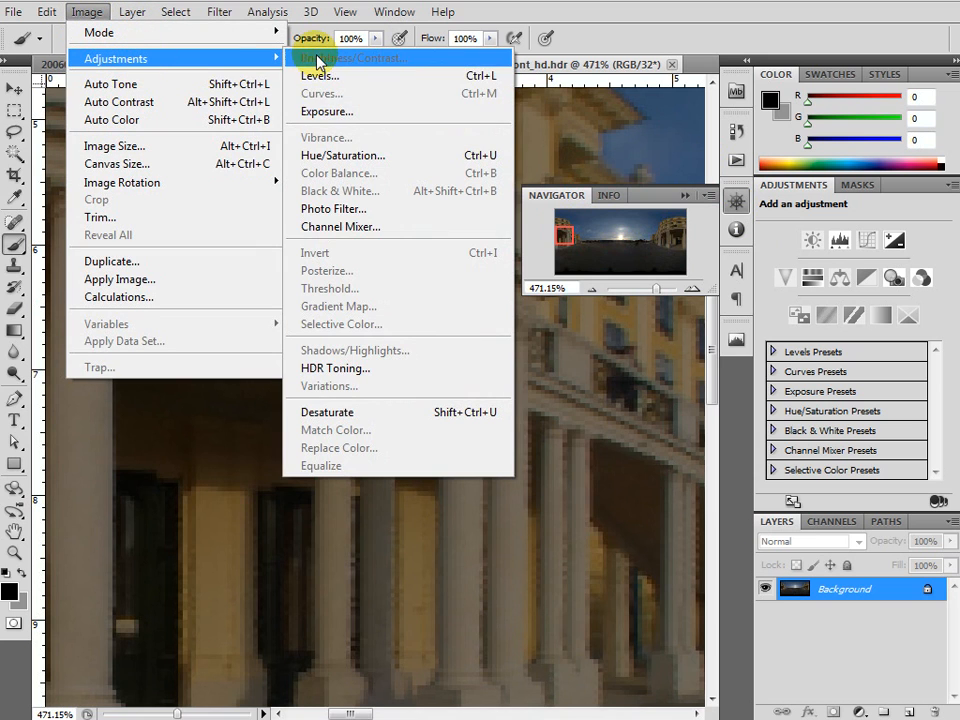
click(318, 107)
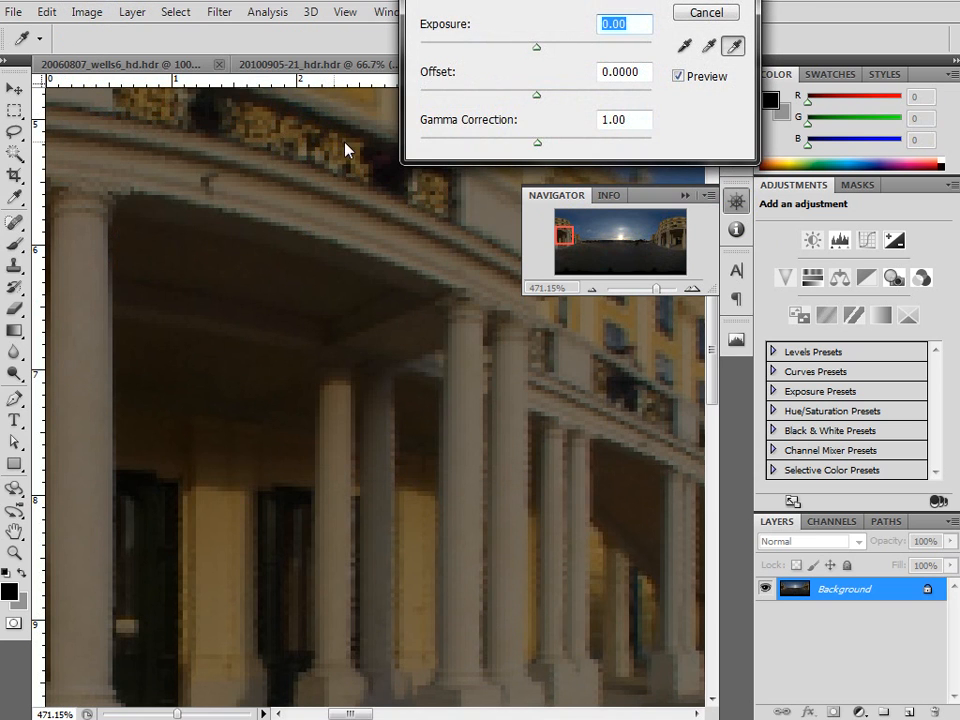
drag(536, 48, 534, 92)
click(684, 12)
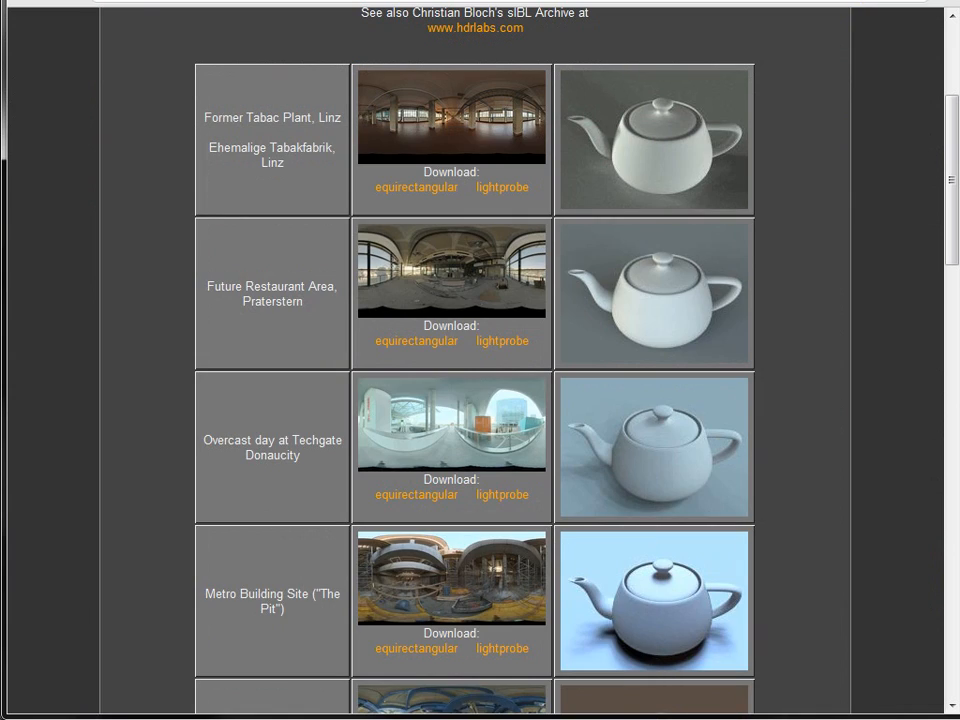
Switch back to the browser and compare the light probe panoramas with the sample teapots lit by each of them
drag(951, 183, 952, 170)
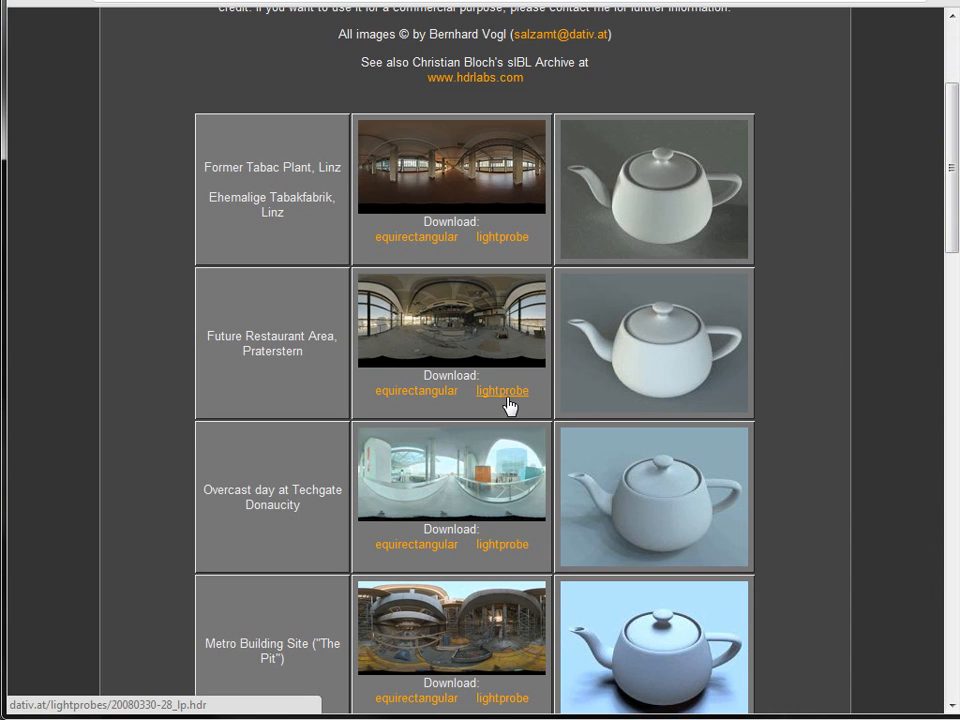
click(671, 514)
click(685, 651)
click(633, 200)
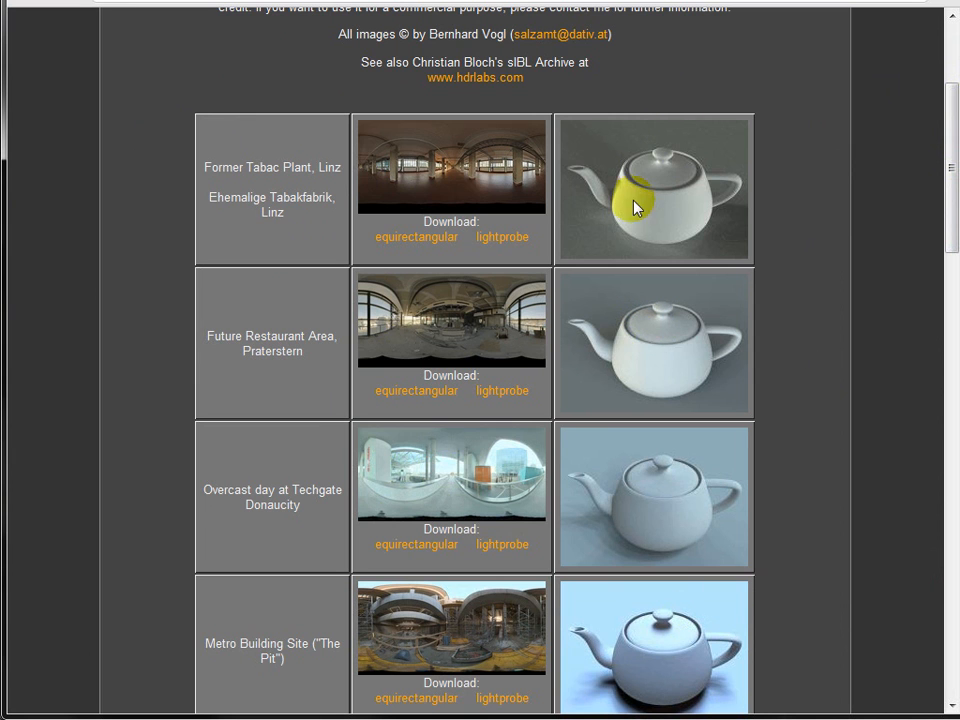
click(630, 162)
drag(955, 140, 881, 148)
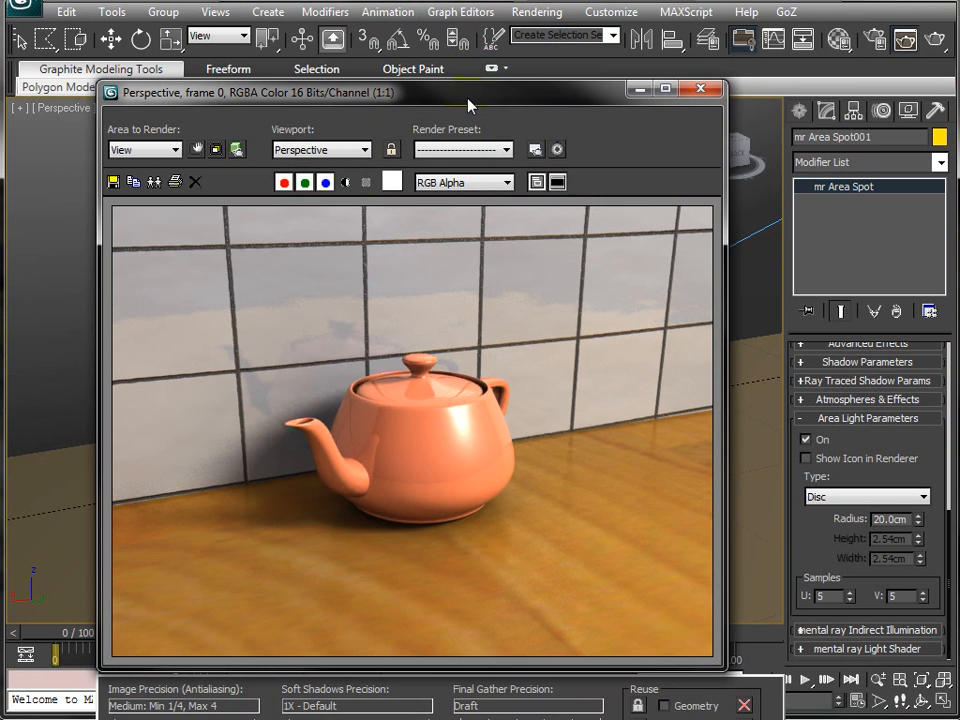
Open the environment settings and choose the Bitmap type for the background's environment map
drag(468, 104, 488, 101)
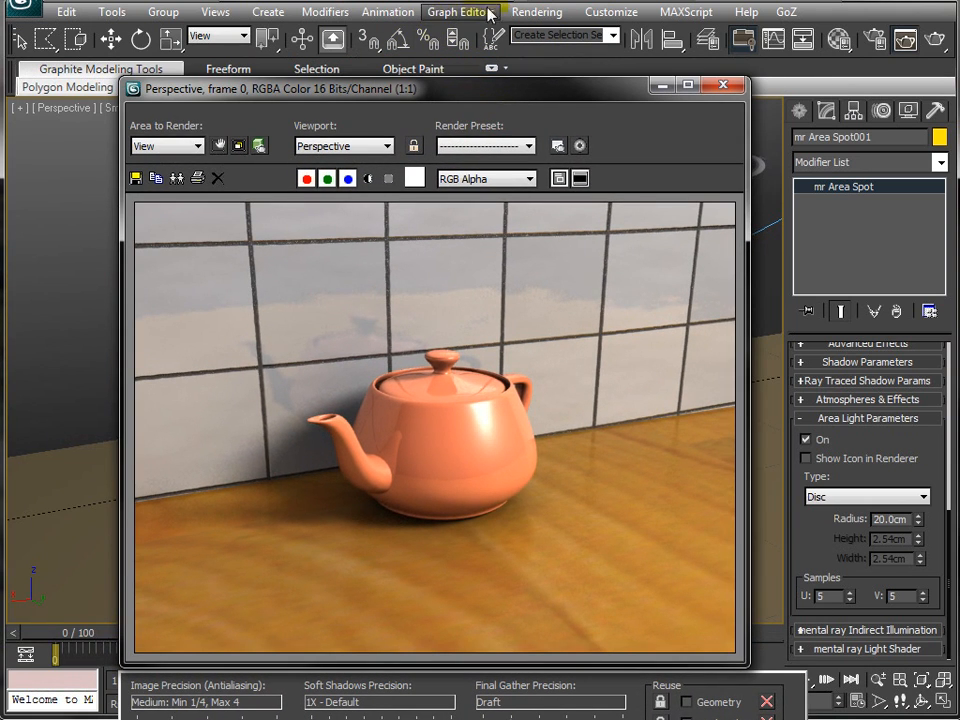
click(524, 18)
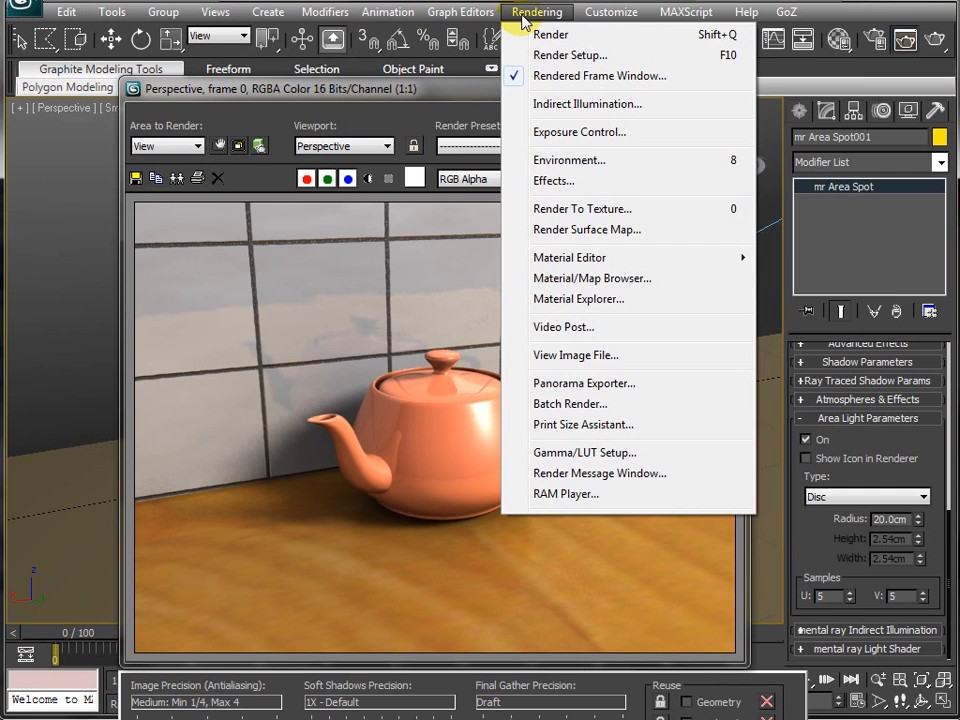
click(545, 161)
drag(632, 47, 309, 71)
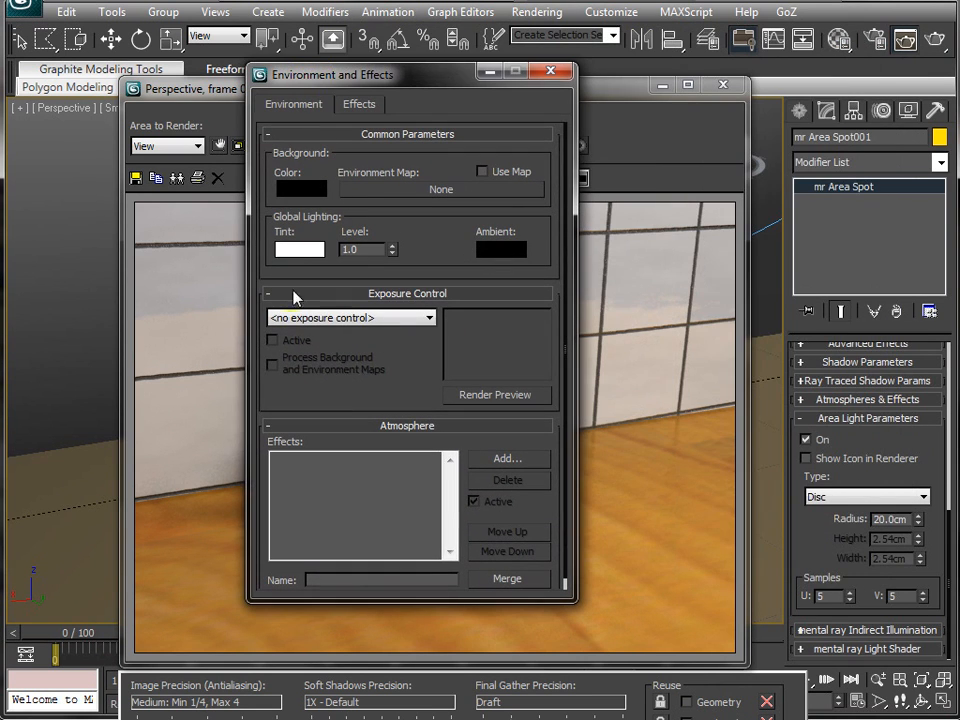
click(365, 195)
double_click(312, 129)
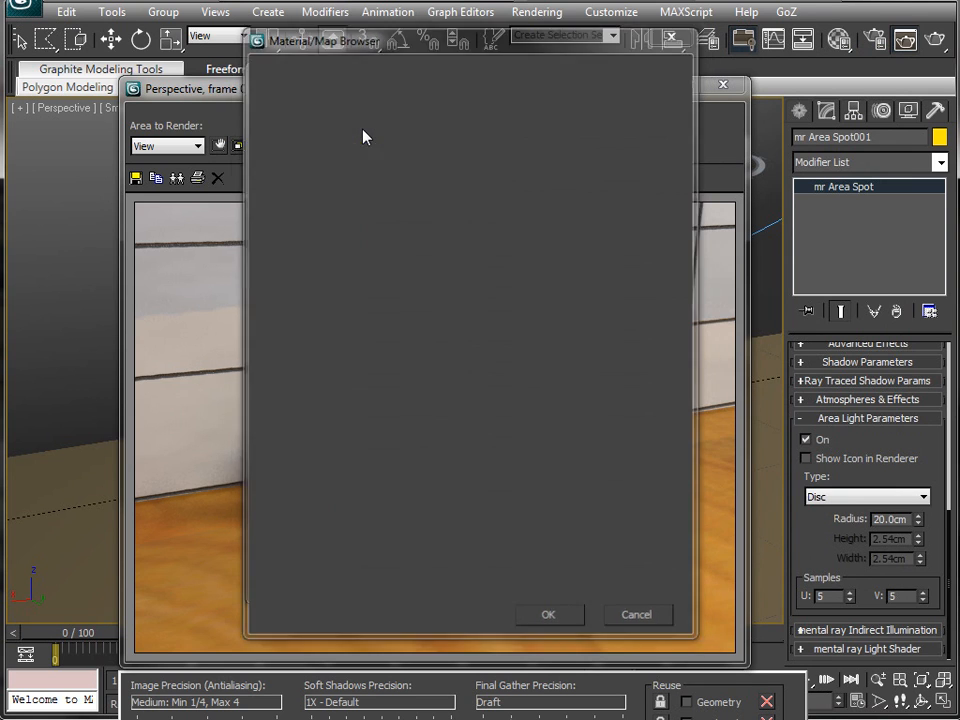
Load hdri_alien_ship_final.hdr from the textures folder of 3ds Max Basics as the environment bitmap
click(279, 46)
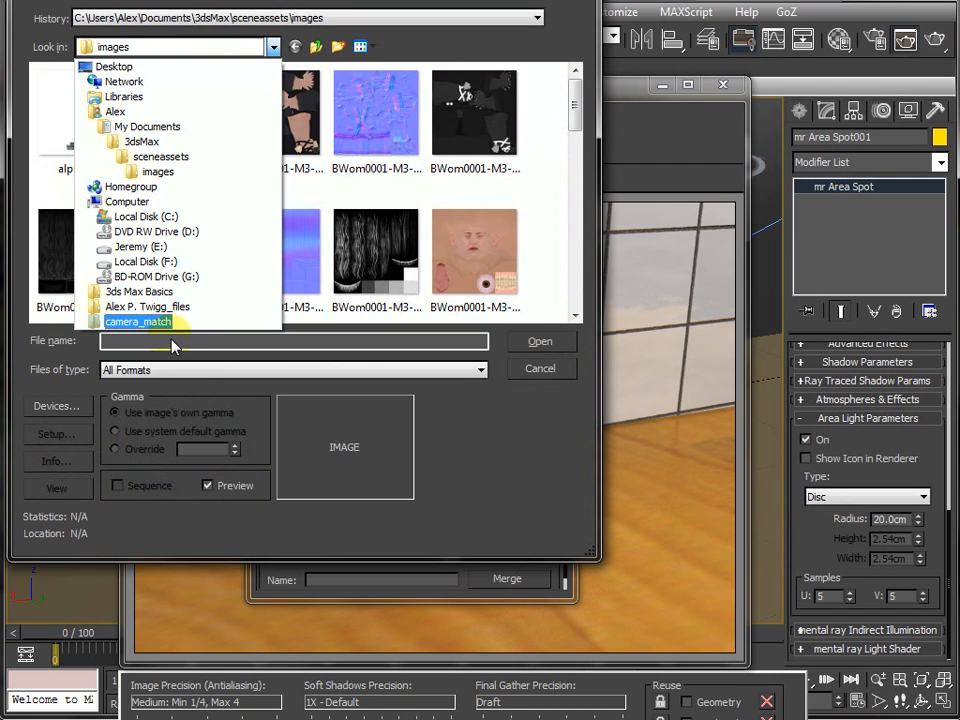
click(181, 292)
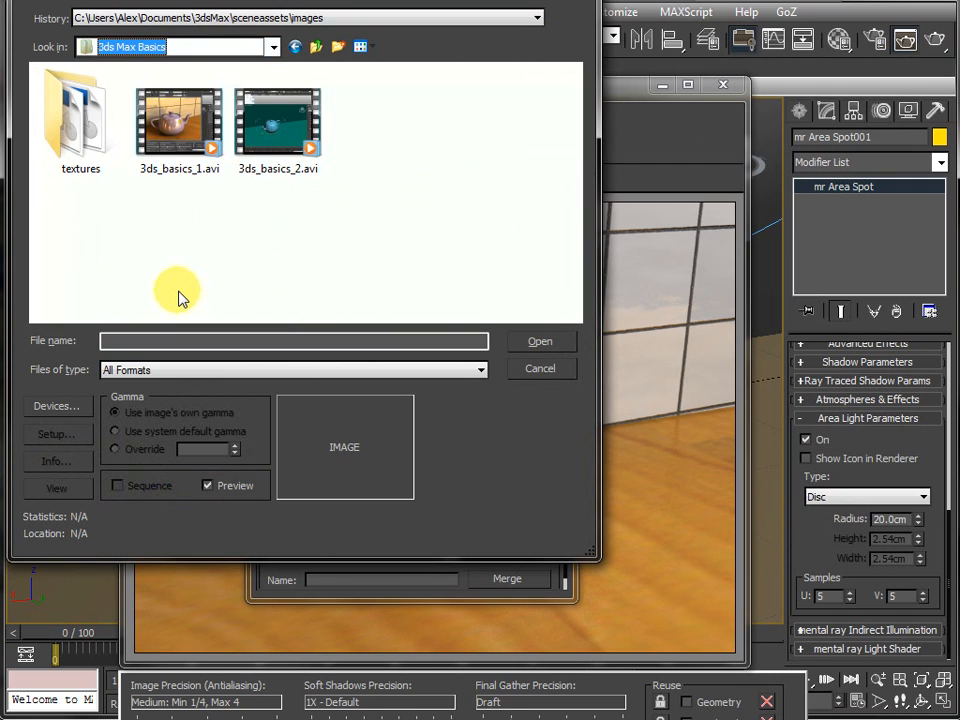
double_click(66, 110)
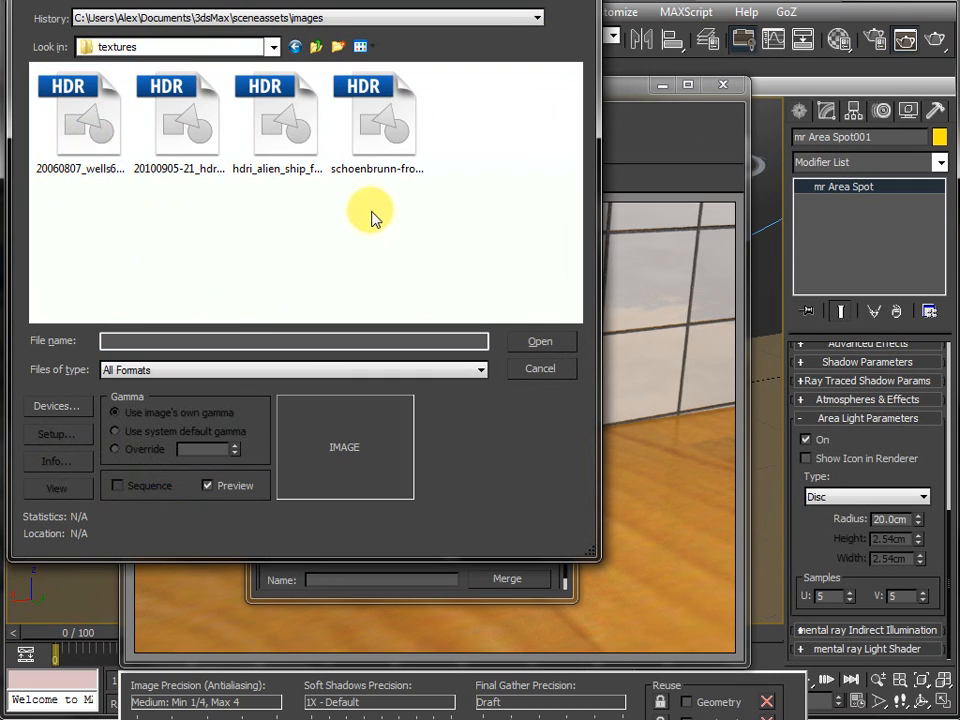
click(293, 122)
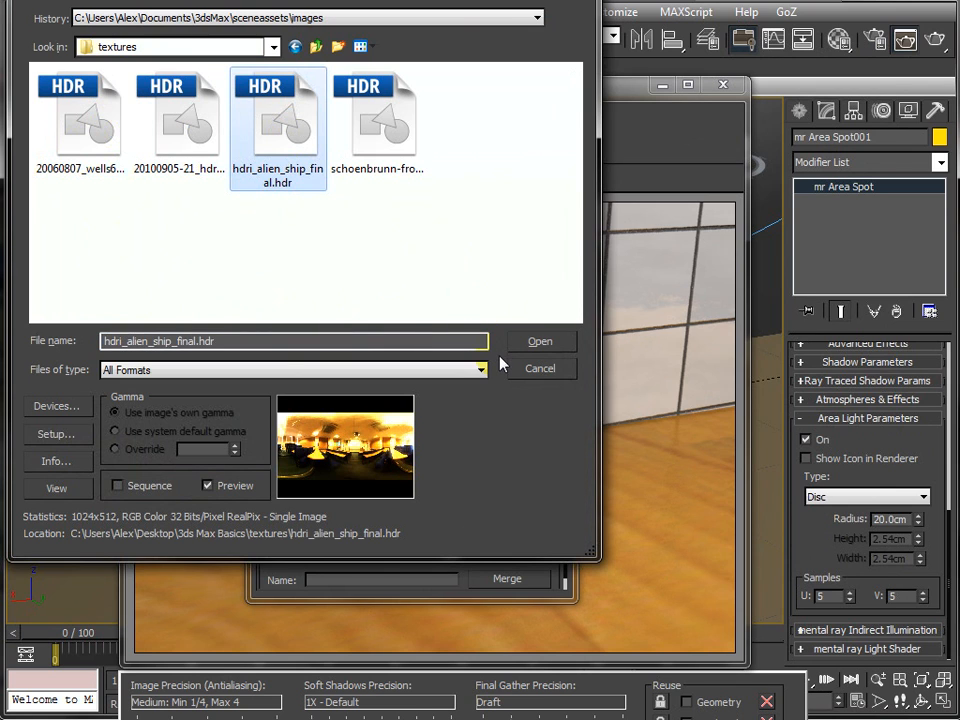
click(540, 343)
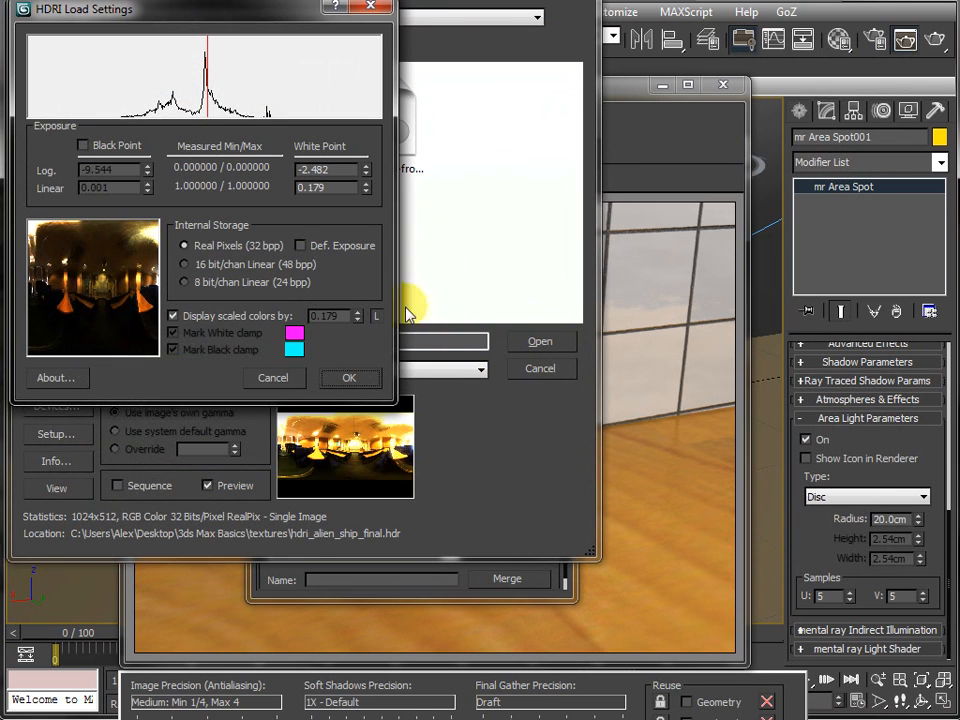
Go over the white point in the HDRI load settings and accept the import with Real Pixels (32 bpp) storage
click(322, 98)
drag(177, 20, 339, 107)
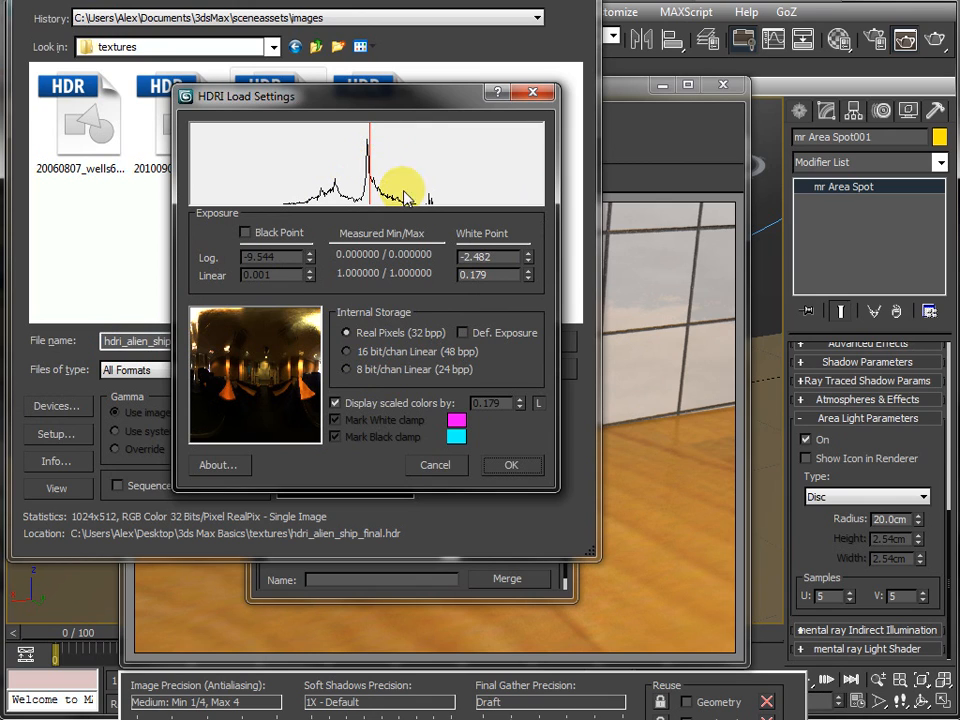
click(529, 258)
mouse_move(529, 258)
mouse_down()
mouse_move(515, 188)
mouse_move(524, 318)
mouse_move(522, 252)
mouse_move(521, 262)
mouse_up()
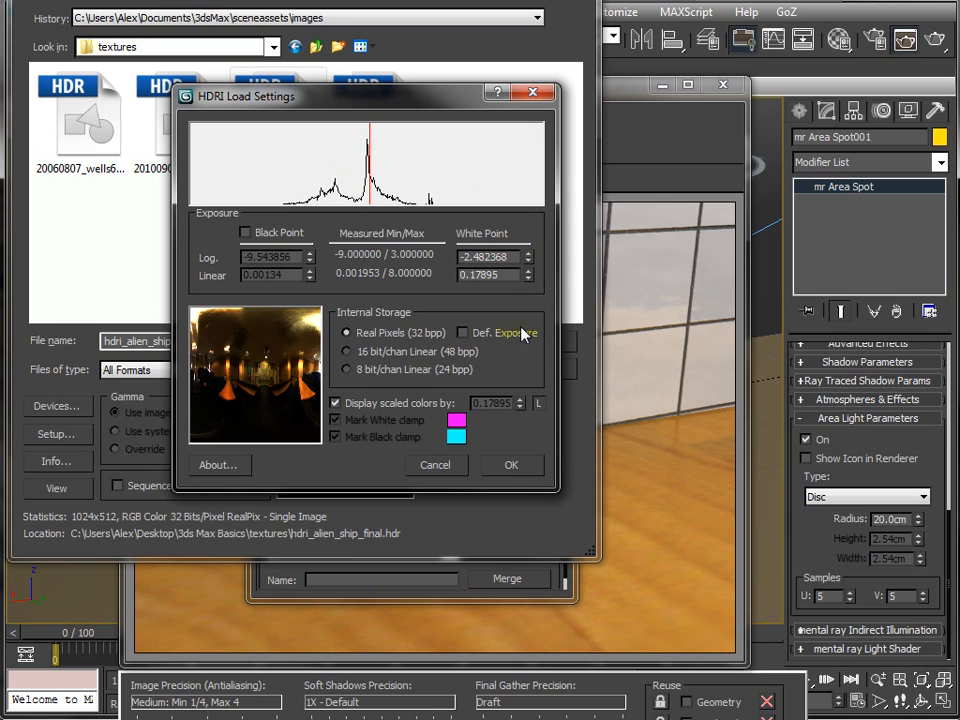
click(514, 466)
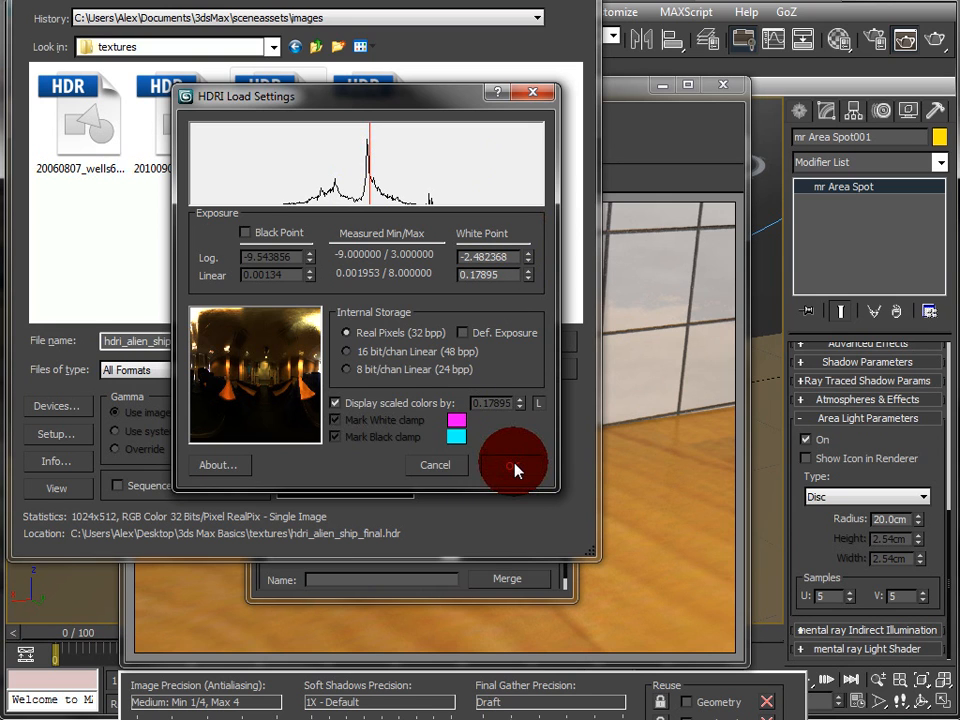
Clone the current teapot render for comparison and render the perspective view with the HDR environment map
drag(434, 84, 686, 98)
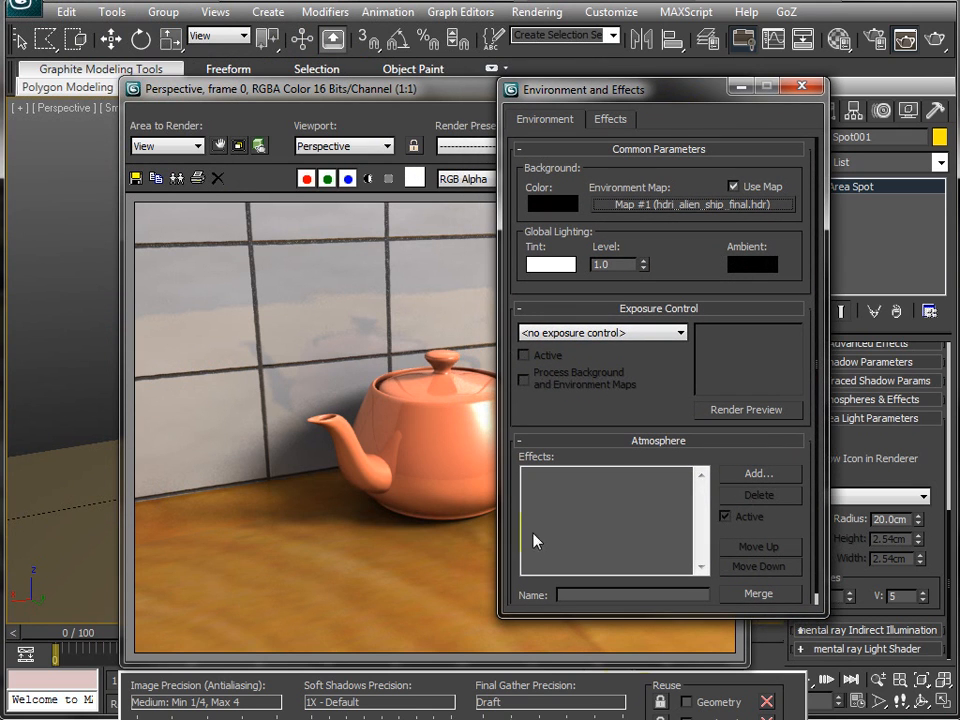
drag(326, 88, 297, 66)
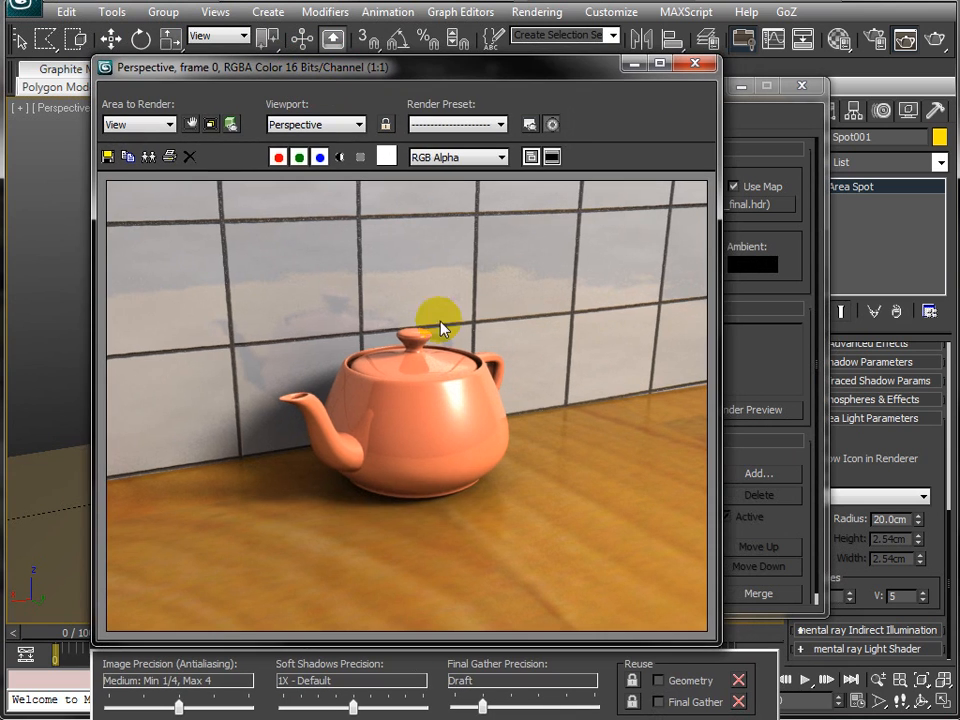
click(150, 158)
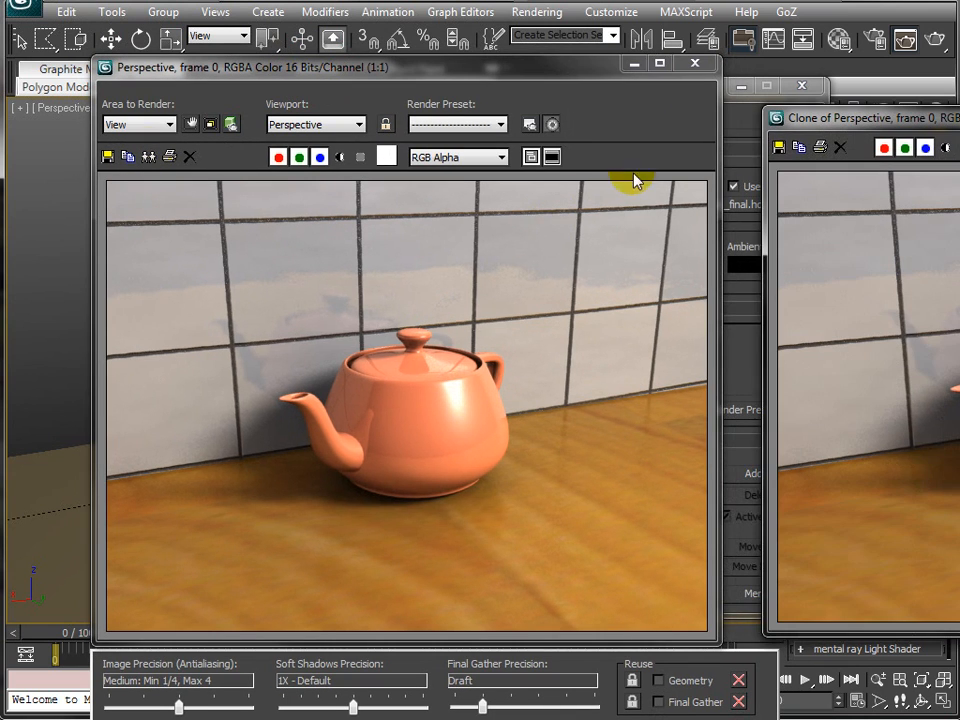
click(943, 113)
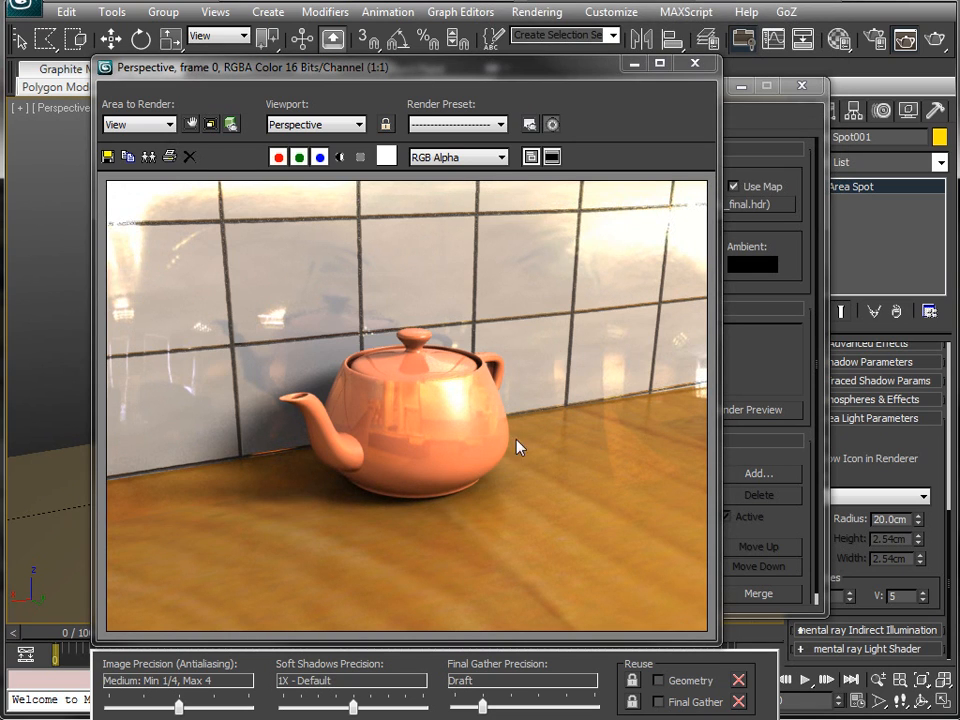
Instance the environment map into the first empty sample slot of the Material Editor and set its mapping to Spherical Environment
drag(0, 72, 0, 88)
click(753, 135)
click(830, 48)
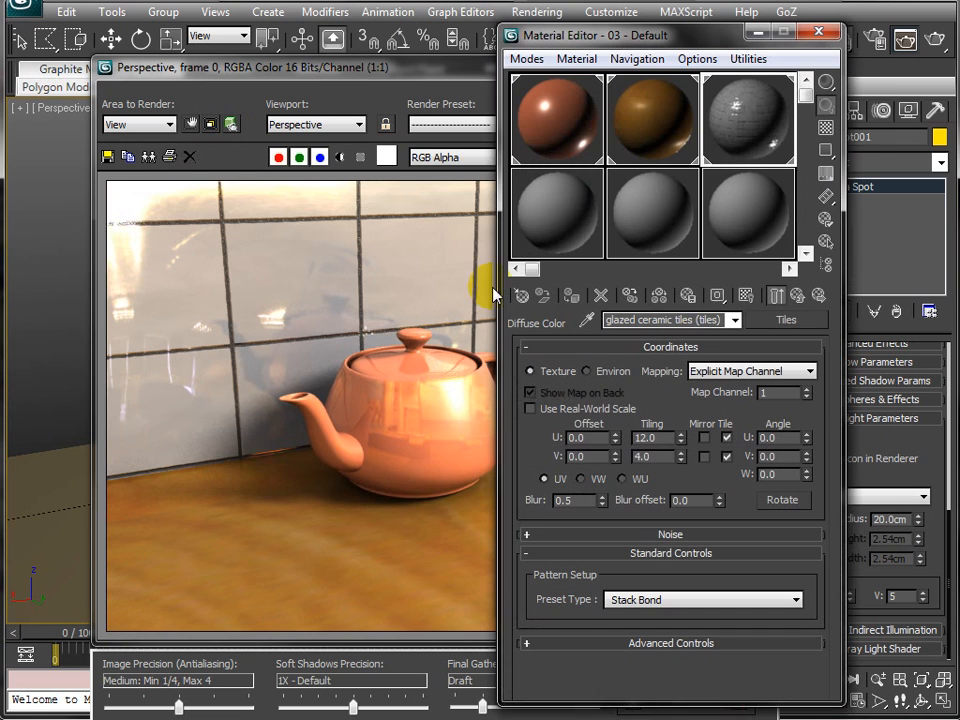
drag(623, 38, 224, 80)
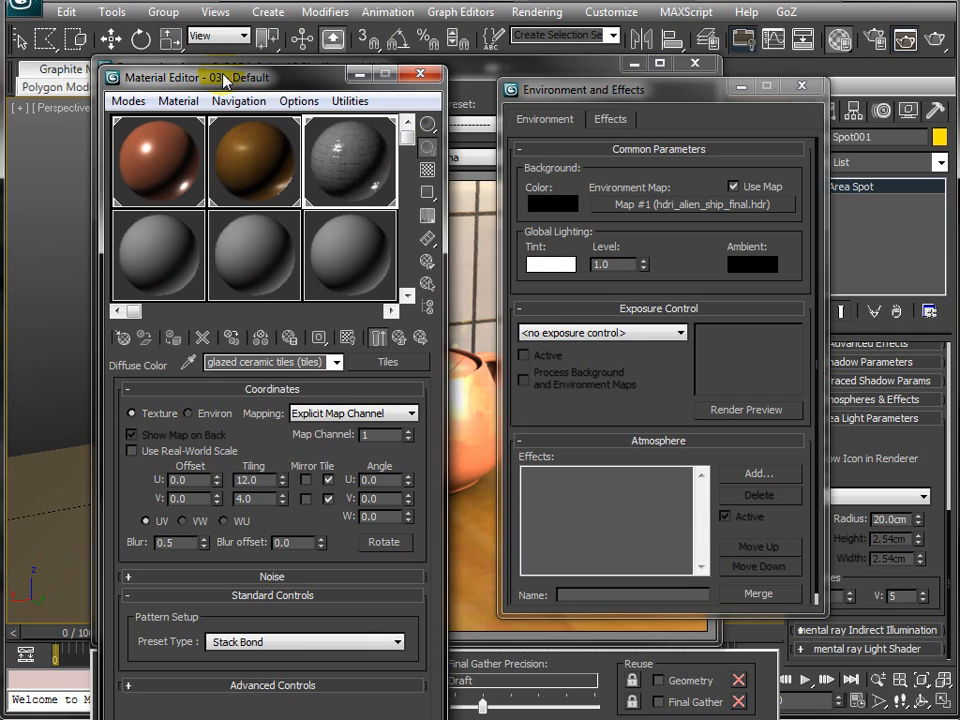
click(665, 205)
drag(664, 206, 218, 314)
drag(165, 262, 160, 262)
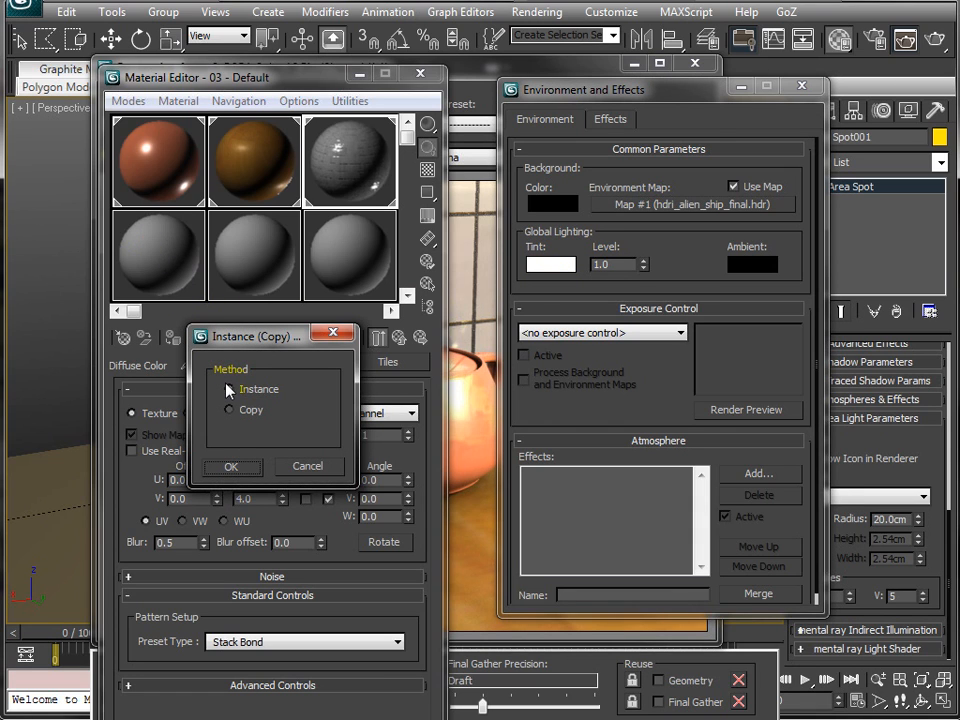
click(229, 471)
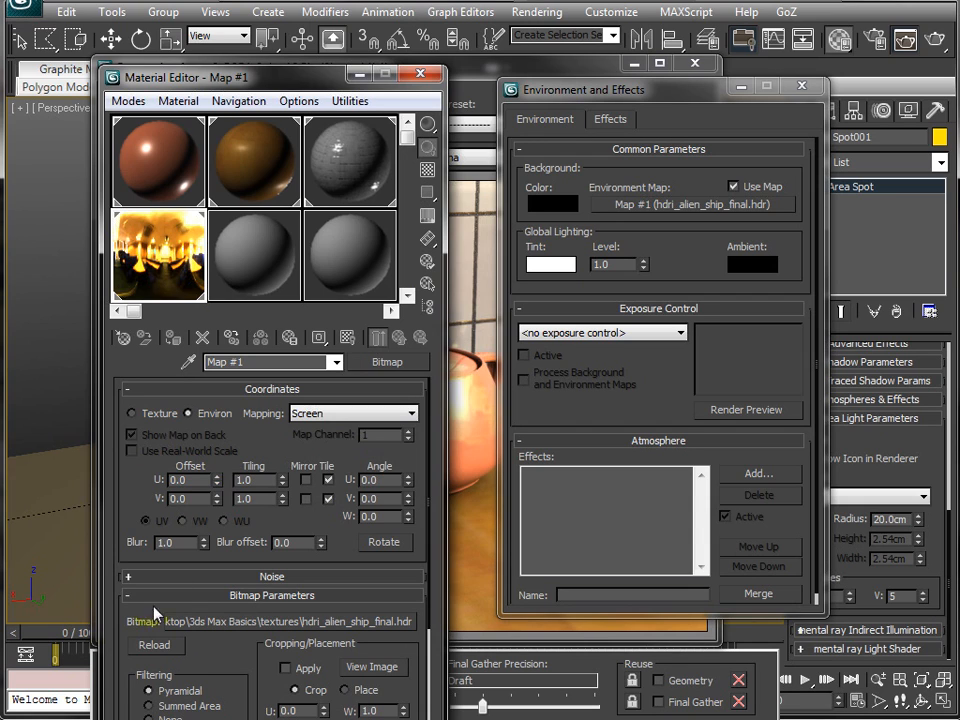
click(308, 420)
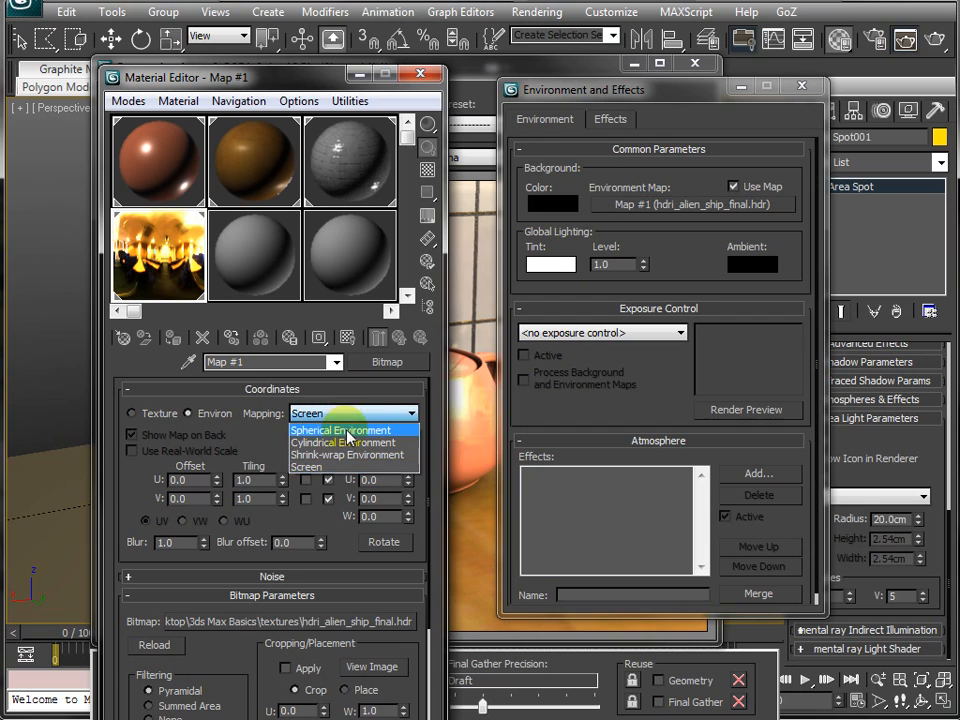
click(345, 430)
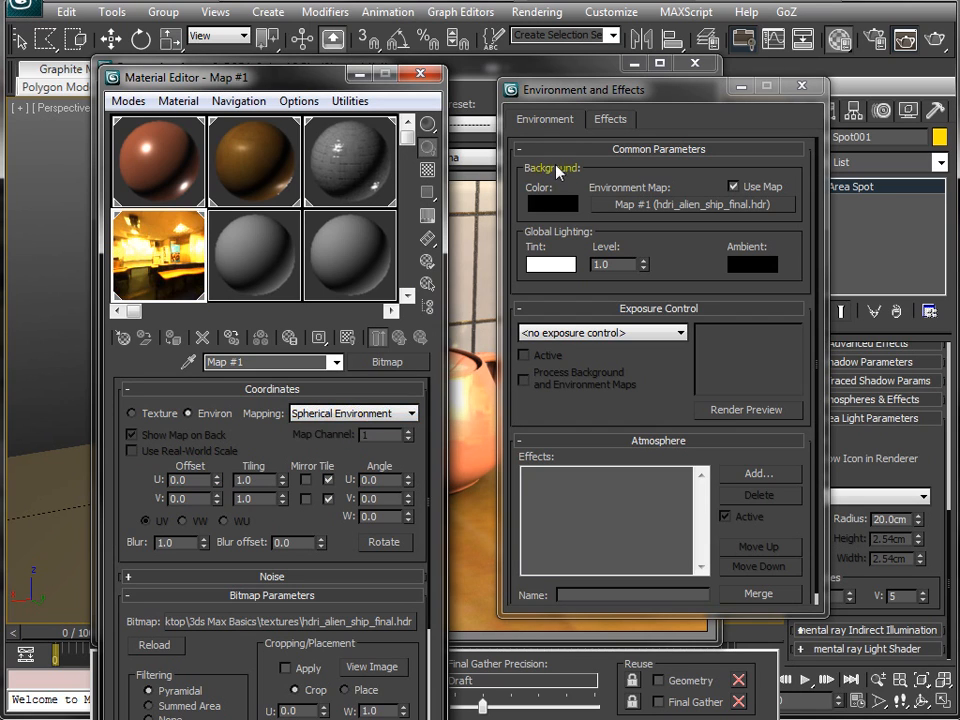
Clone the screen-mapped render and render the perspective view again with the spherical environment mapping
click(477, 72)
click(148, 157)
drag(854, 116, 959, 118)
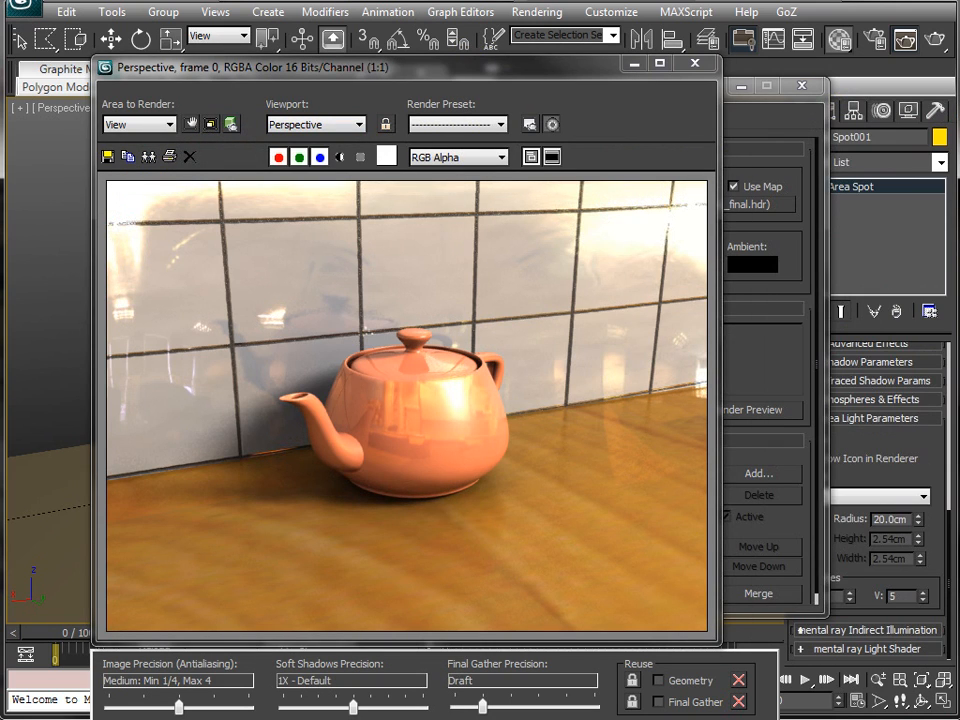
key(shift+q)
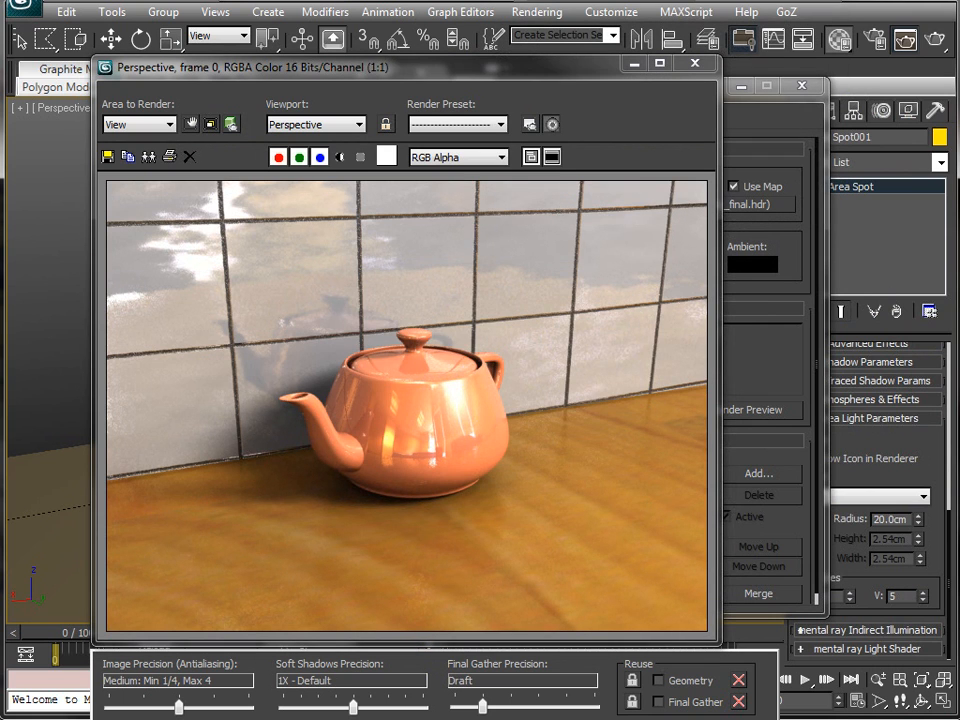
Compare the new spherical-environment render with the clone of the earlier screen-mapped render
click(148, 156)
drag(400, 135, 469, 145)
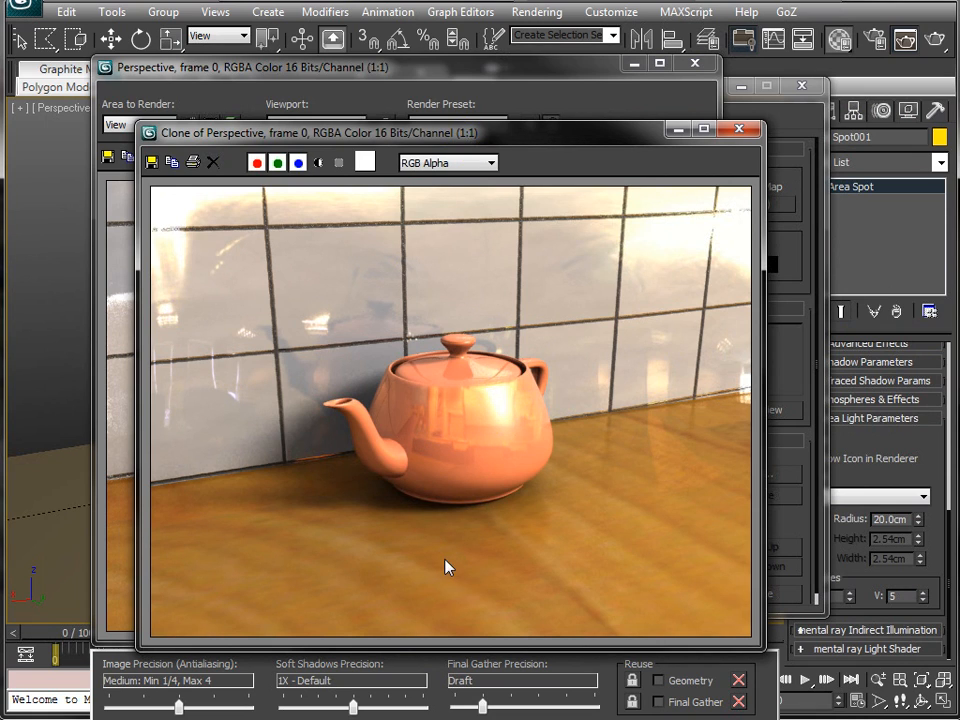
click(542, 138)
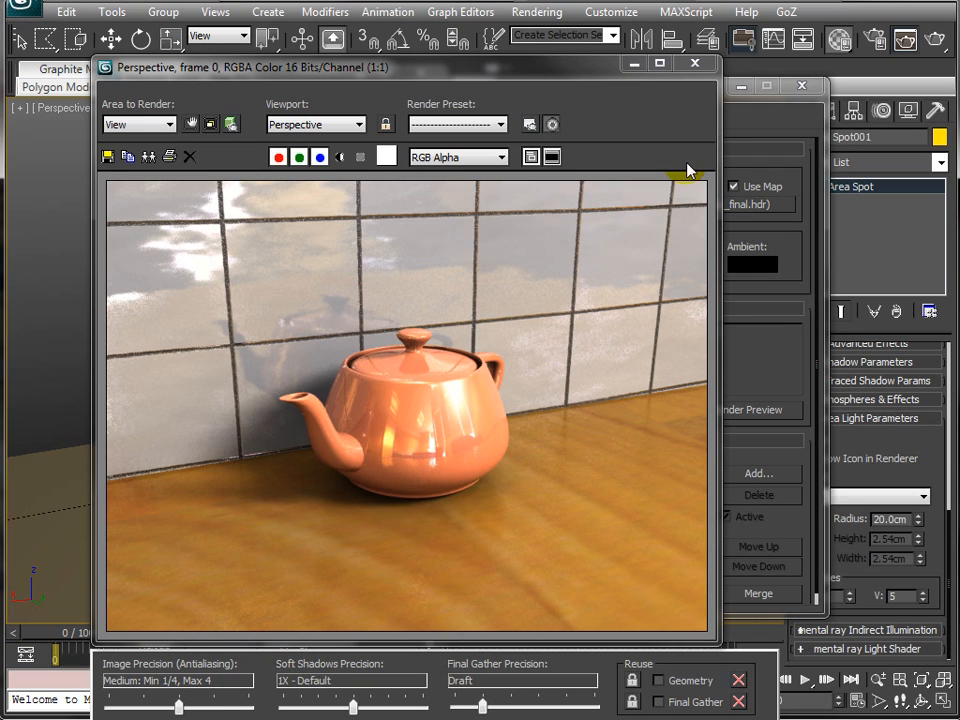
Bring back the Material Editor, and close the environment settings and the rendered frame window to uncover the viewport
click(736, 123)
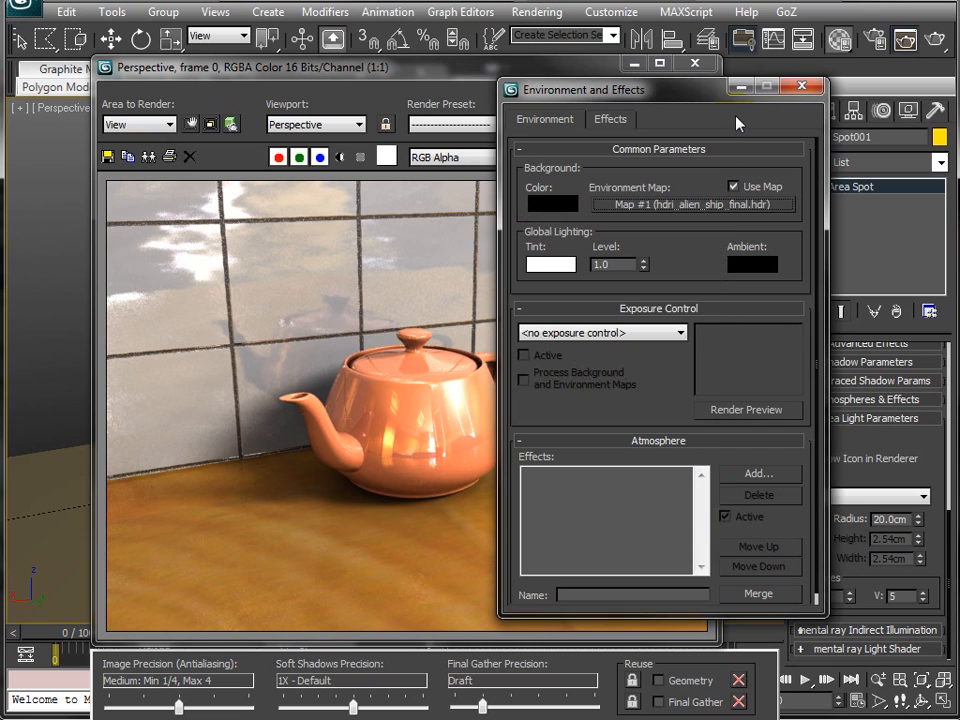
click(839, 40)
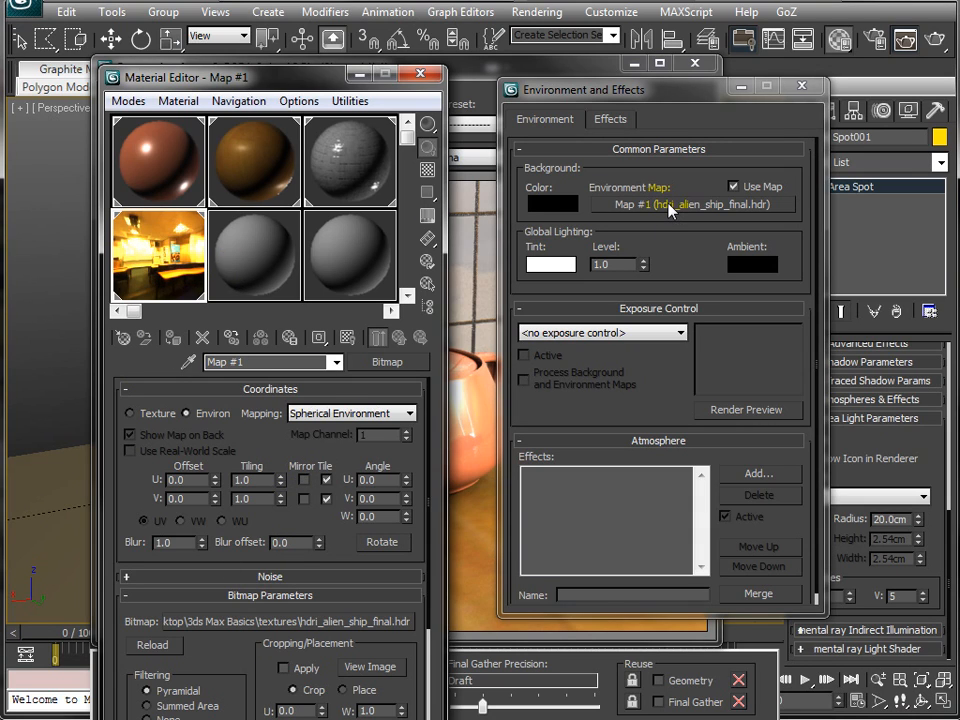
mouse_move(705, 96)
mouse_down()
mouse_move(674, 90)
mouse_move(696, 118)
mouse_up()
click(793, 107)
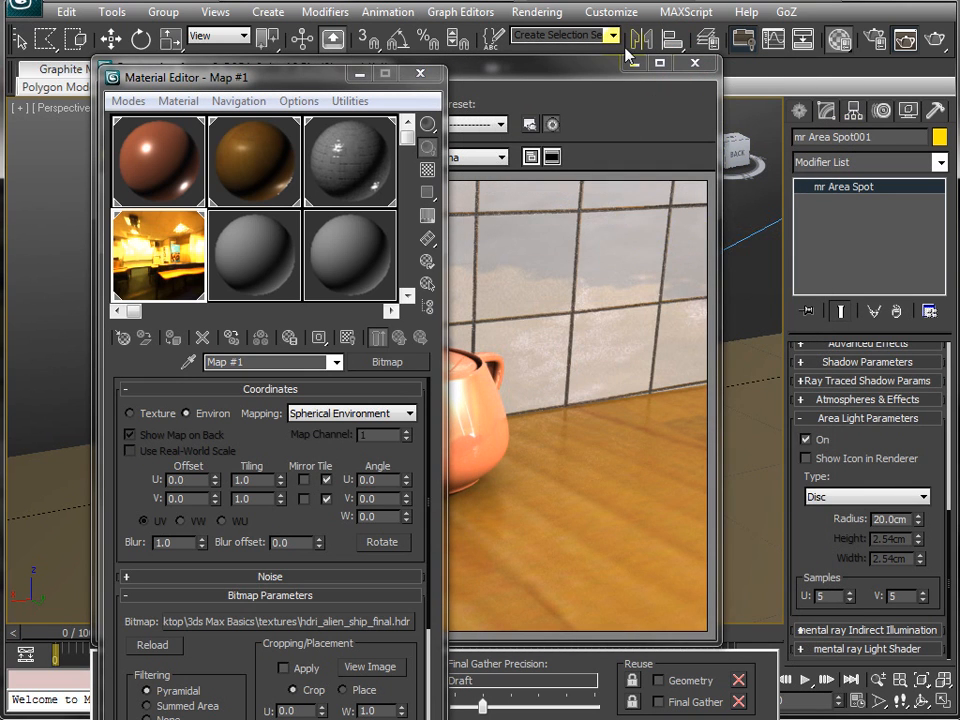
click(695, 62)
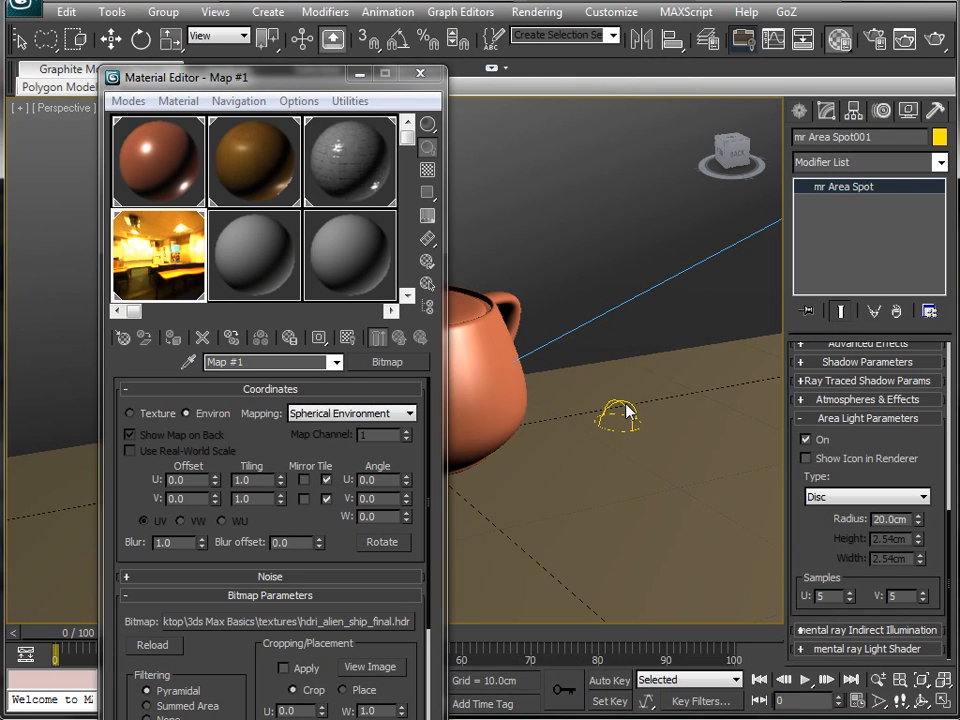
Select the skylight beside the teapot and assign the hdri_alien_ship_final.hdr map to its sky color as an instance
click(625, 405)
click(619, 408)
click(616, 412)
mouse_move(658, 391)
mouse_down()
mouse_move(580, 464)
mouse_move(650, 395)
mouse_up()
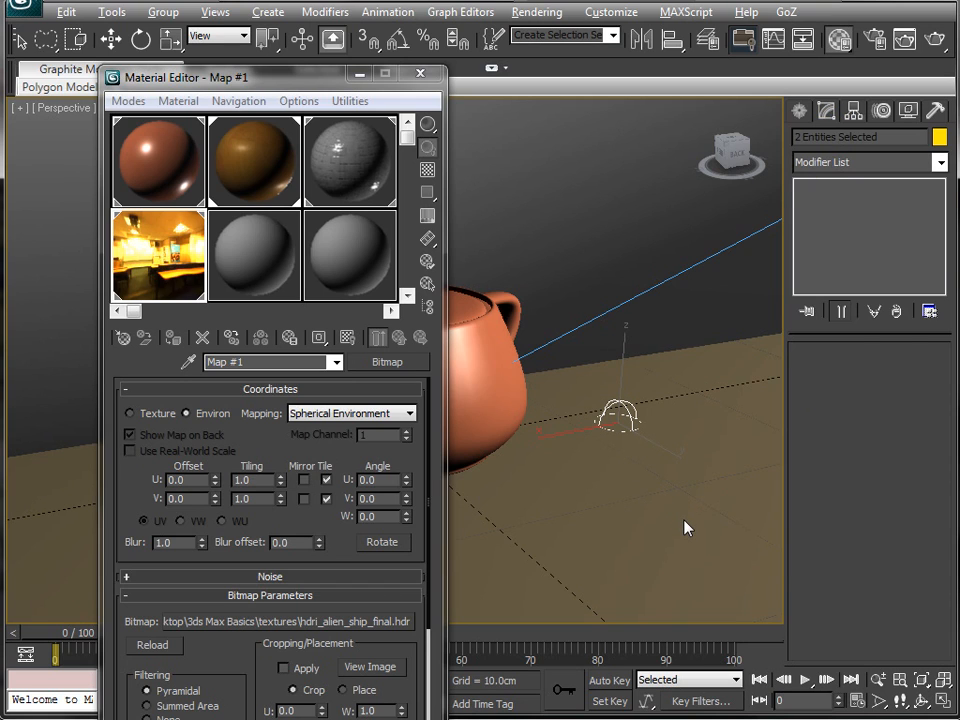
key(ctrl+z)
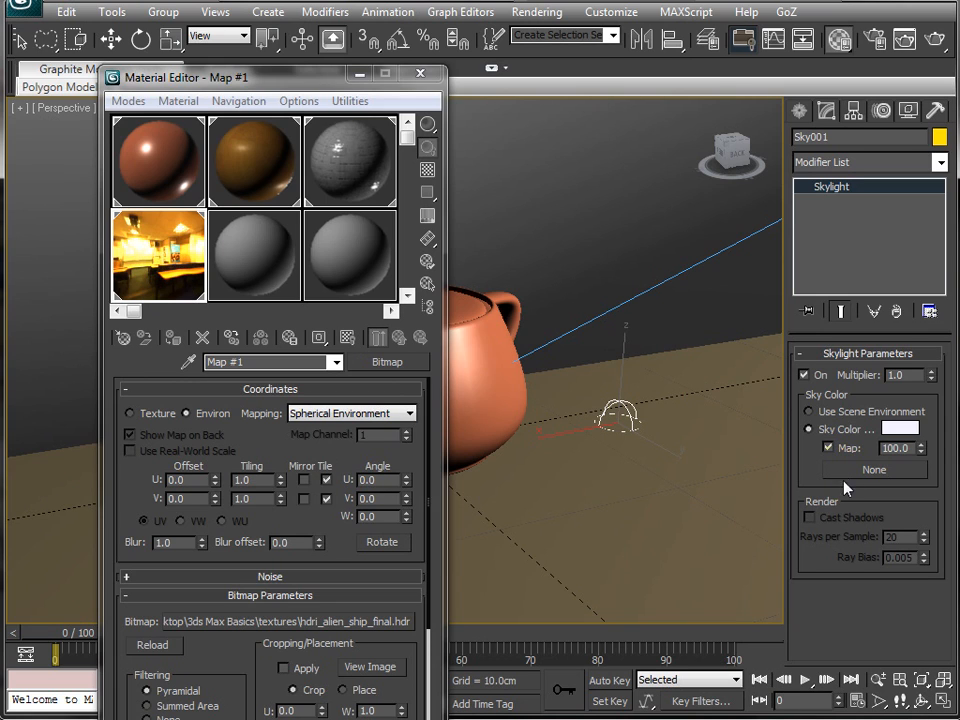
click(178, 258)
drag(178, 258, 872, 474)
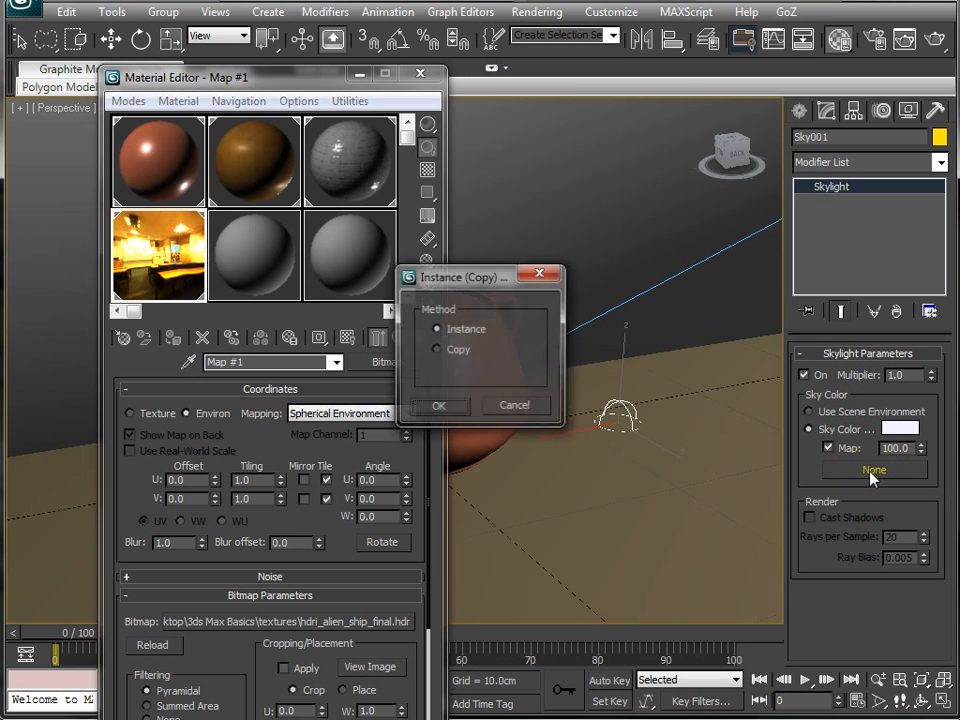
click(438, 407)
Clear the Material Editor and cloned render away from the viewport, and render the perspective view with the HDR map on the skylight
drag(161, 81, 0, 76)
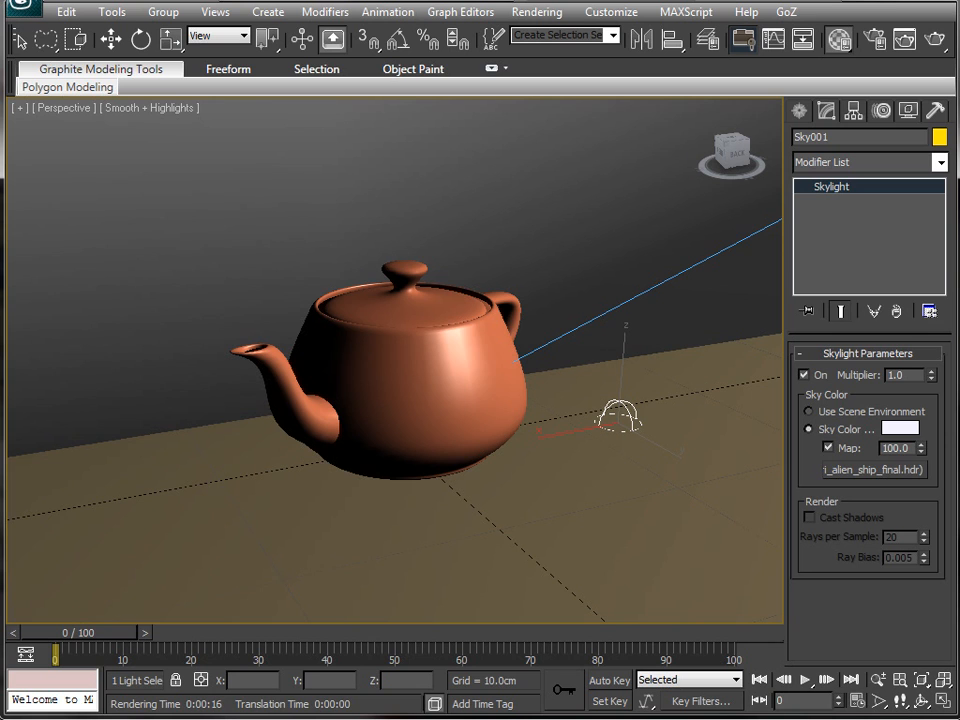
drag(0, 150, 574, 150)
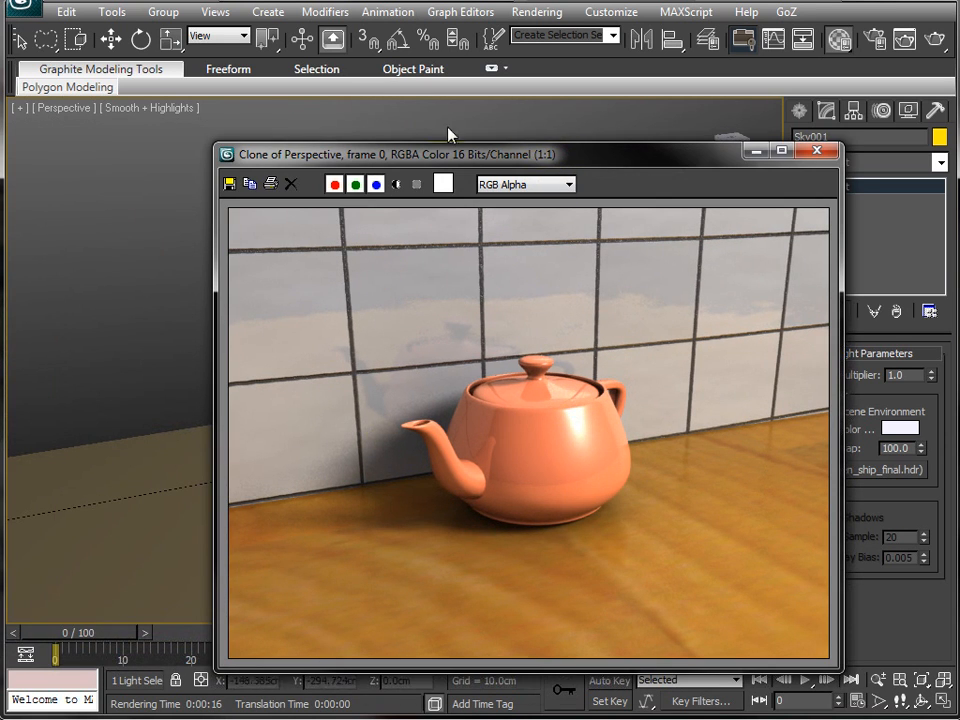
click(322, 107)
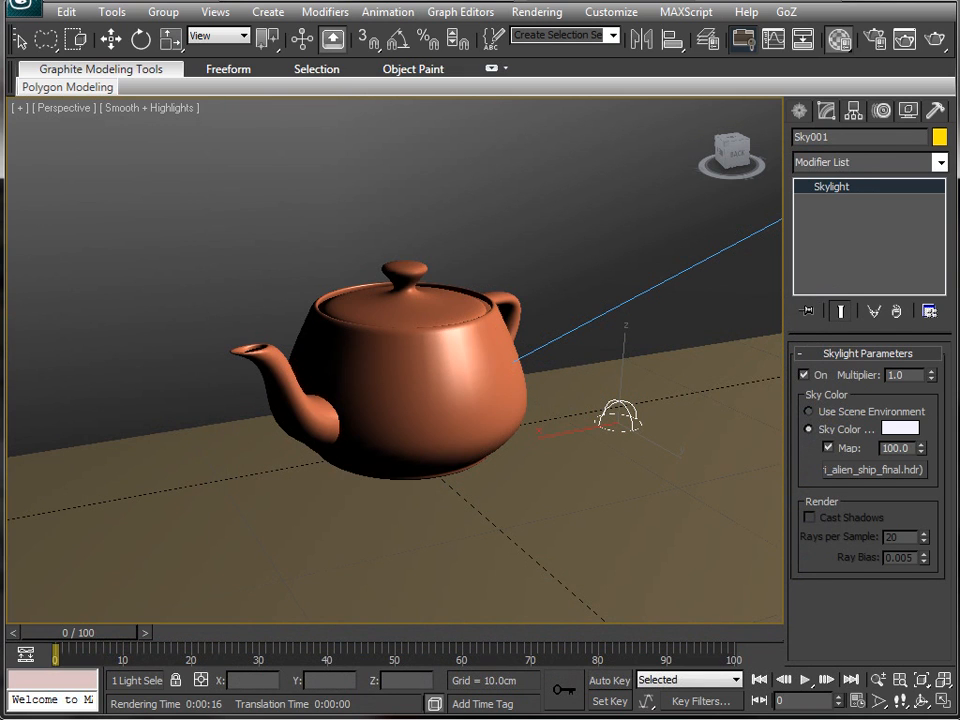
click(936, 42)
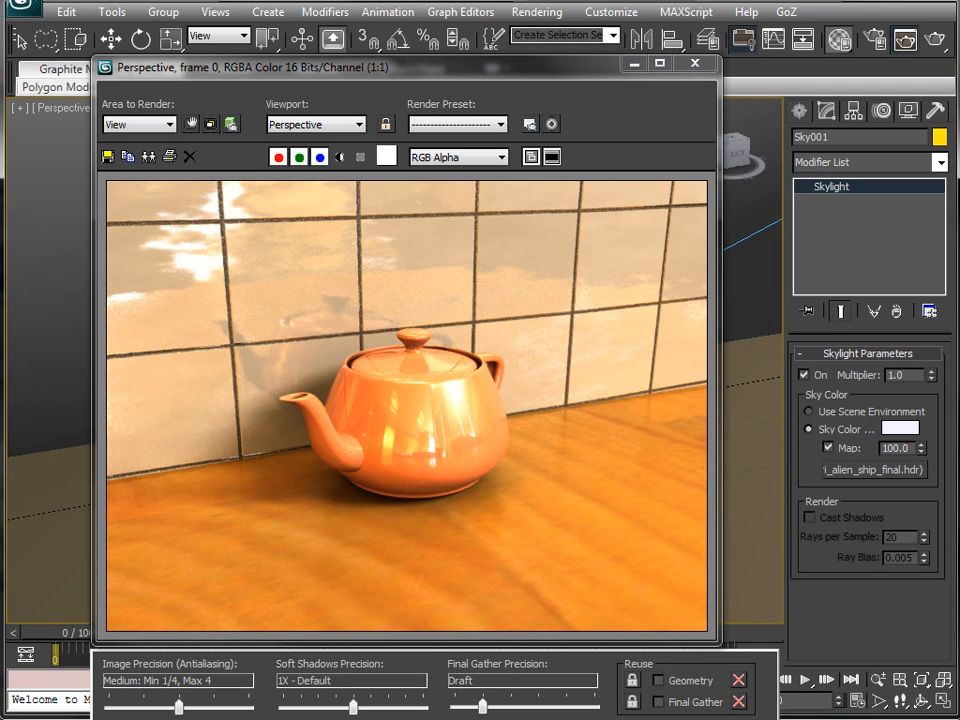
key(m)
drag(293, 0, 734, 62)
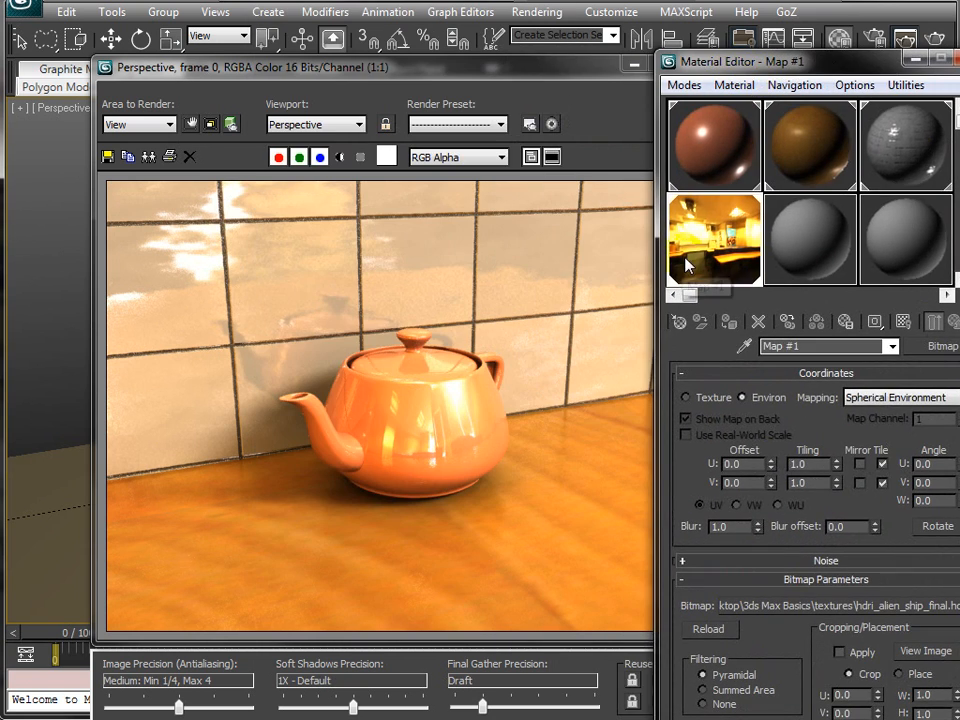
drag(795, 63, 680, 31)
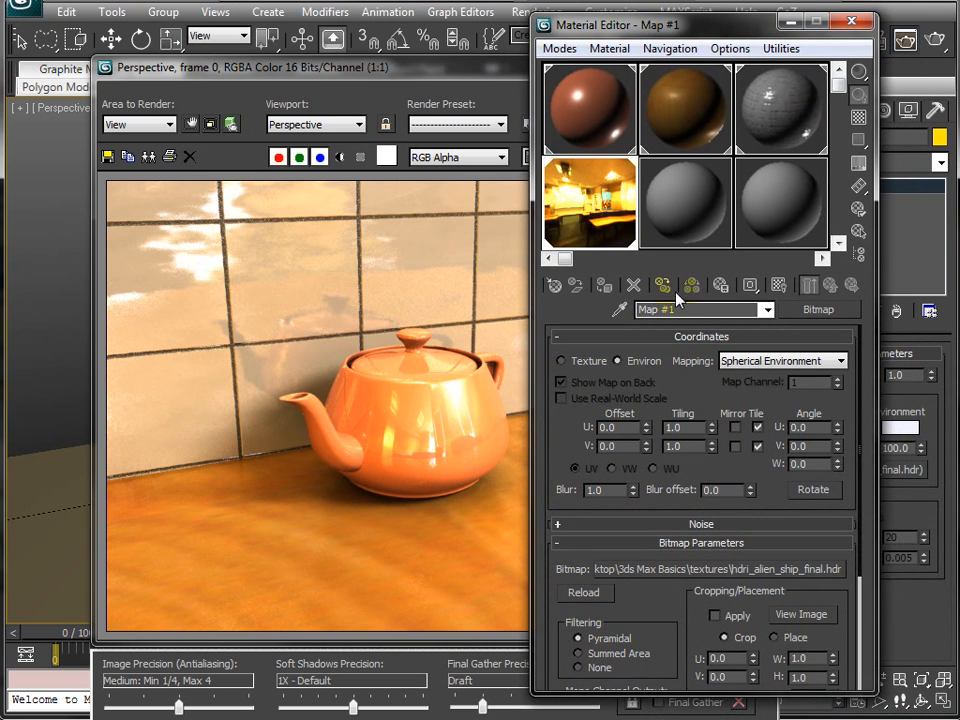
click(818, 310)
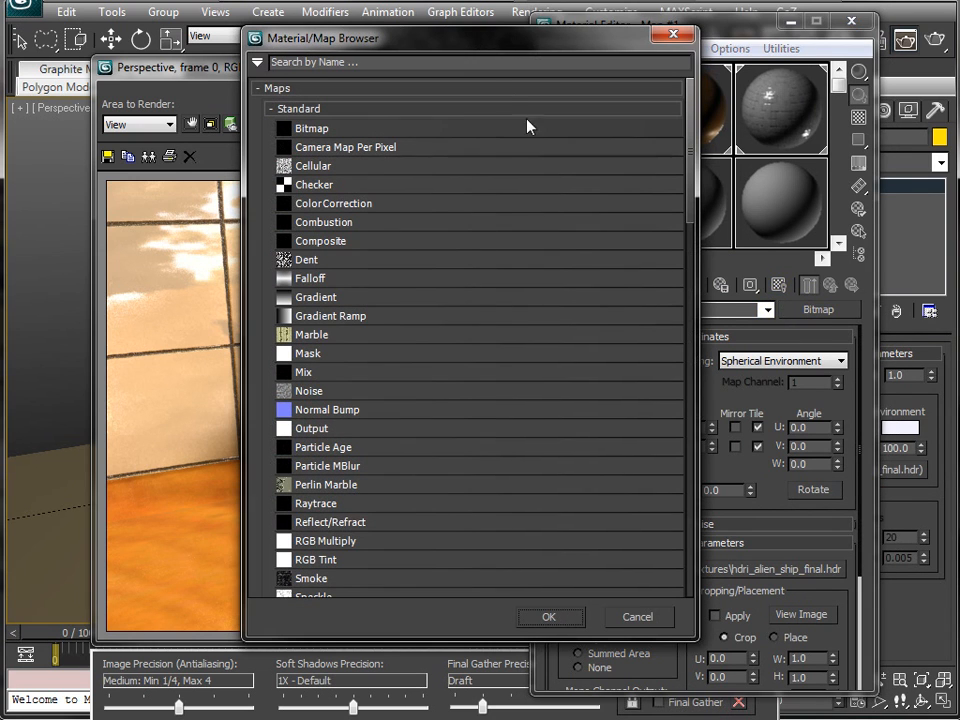
double_click(435, 136)
click(186, 111)
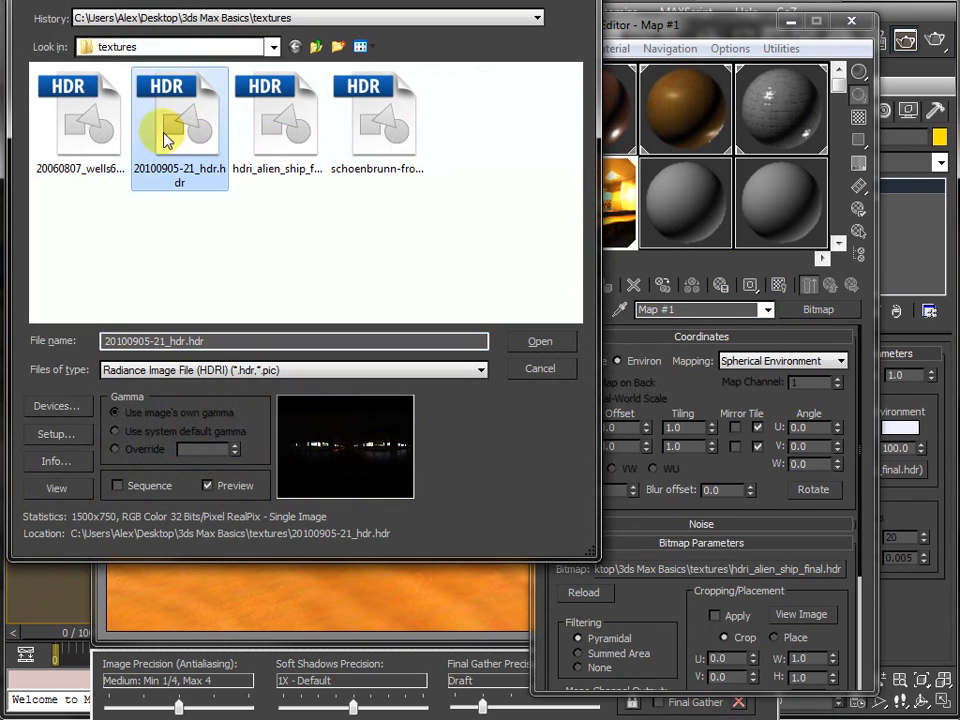
click(88, 120)
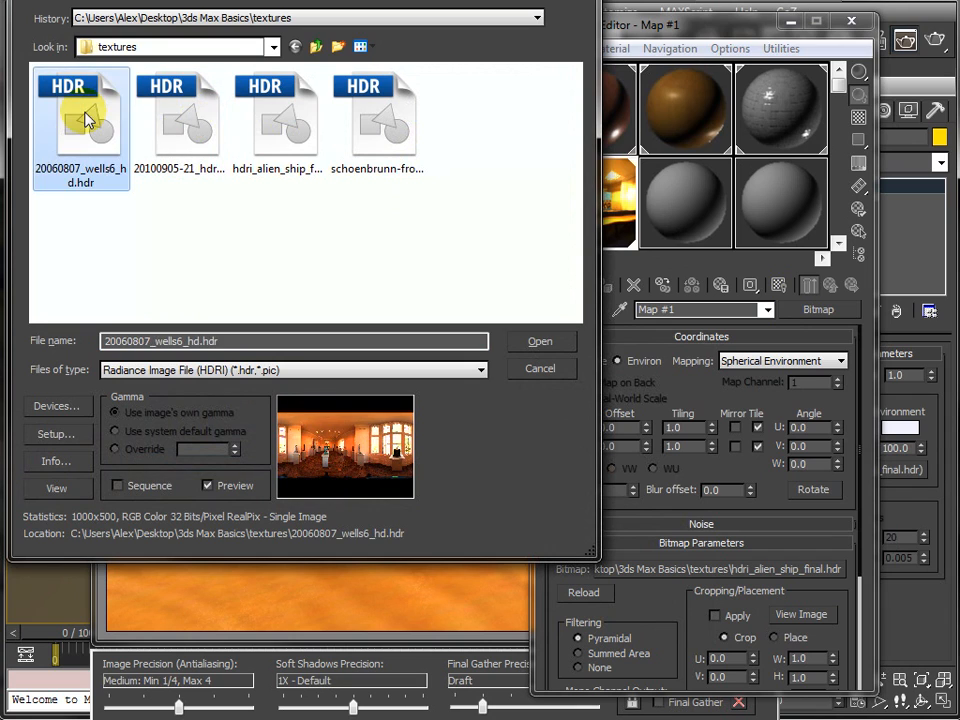
click(160, 112)
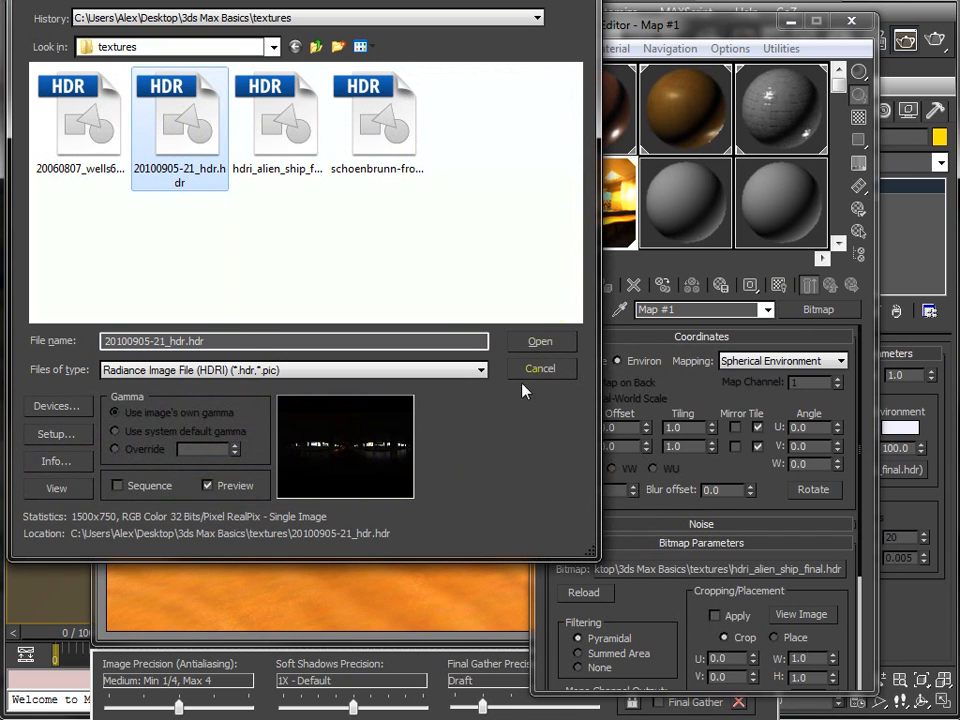
click(541, 347)
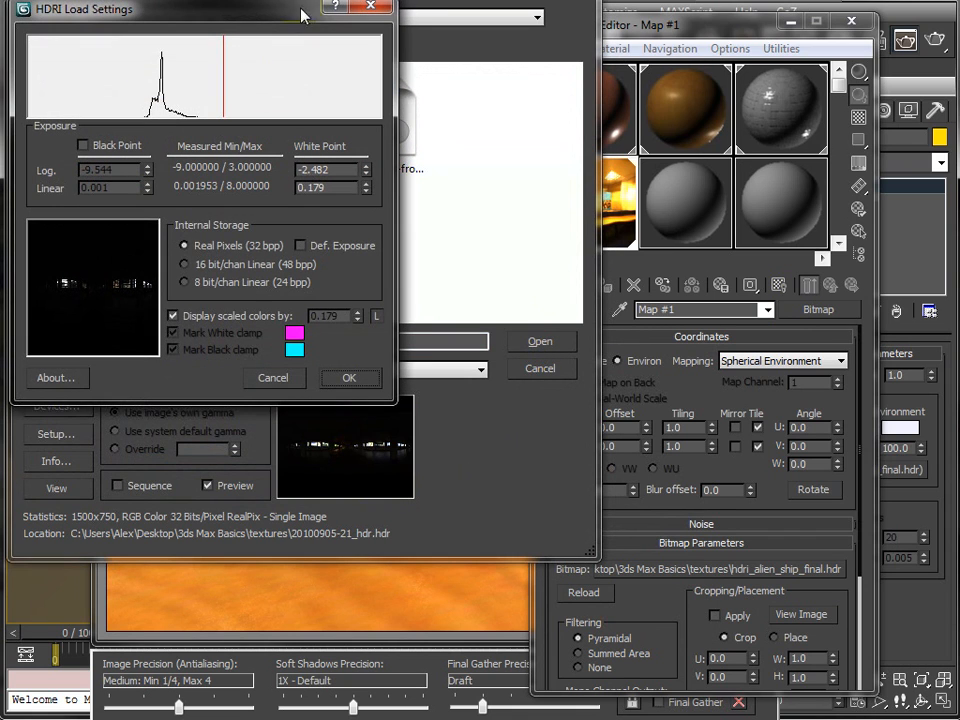
drag(364, 172, 370, 222)
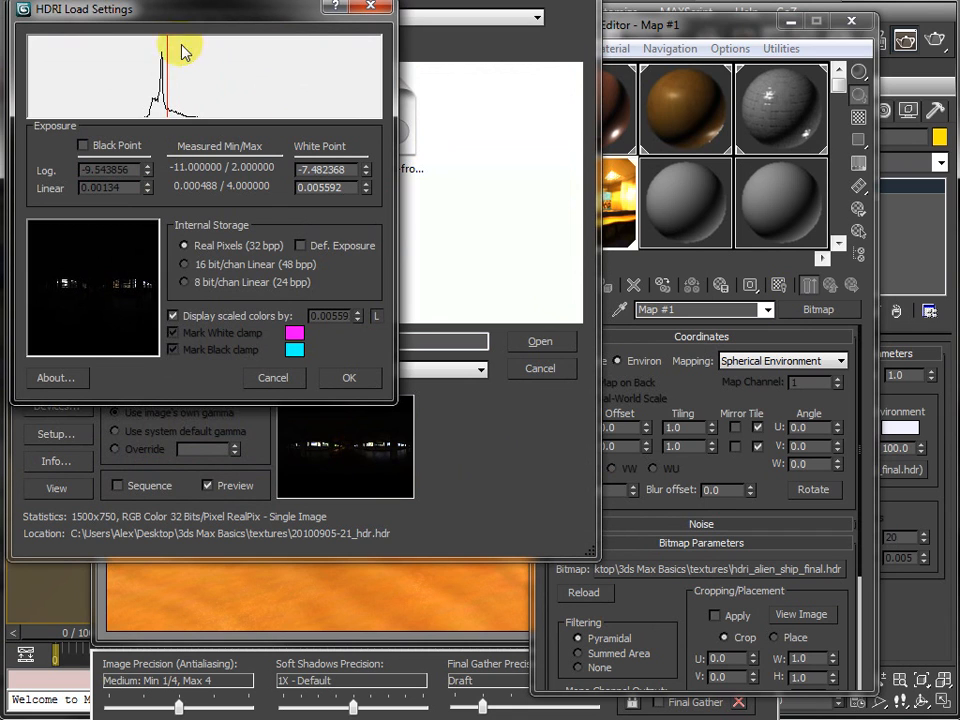
click(350, 380)
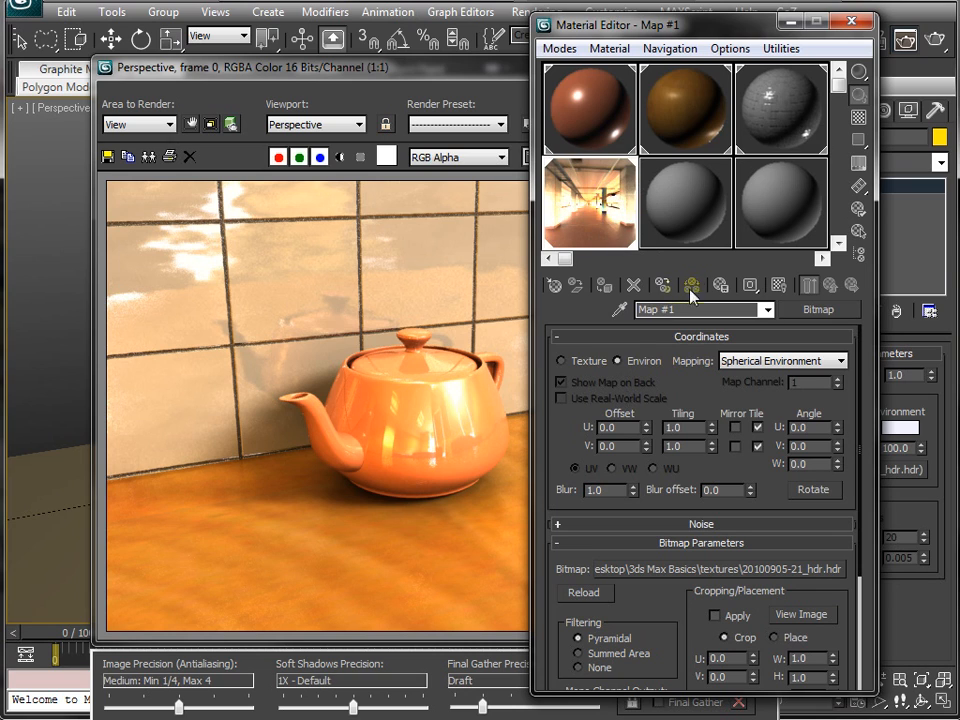
click(748, 363)
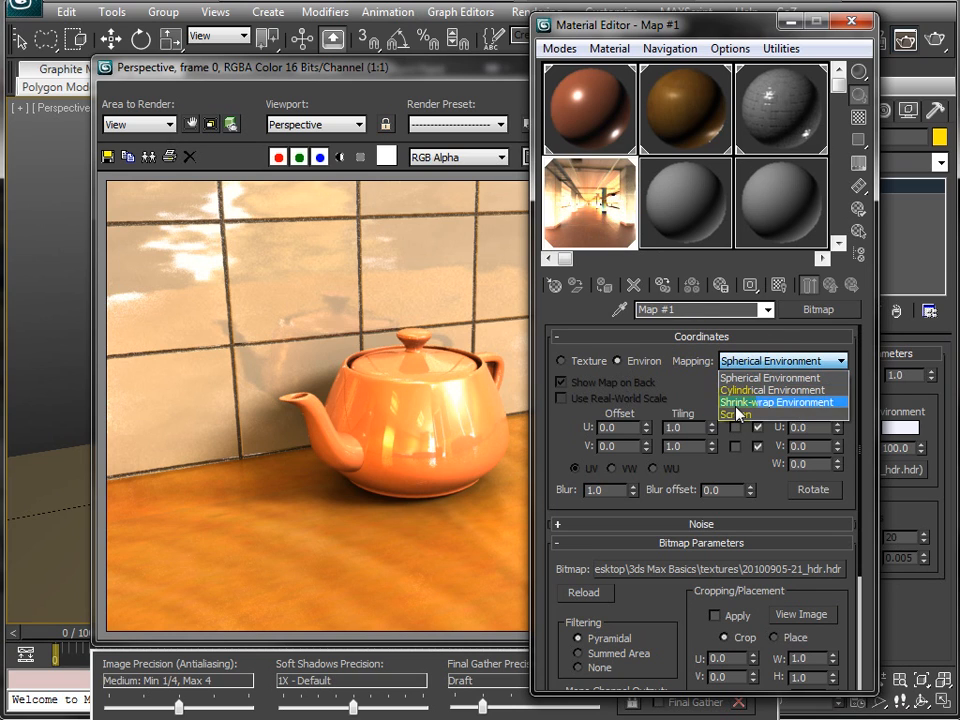
click(752, 378)
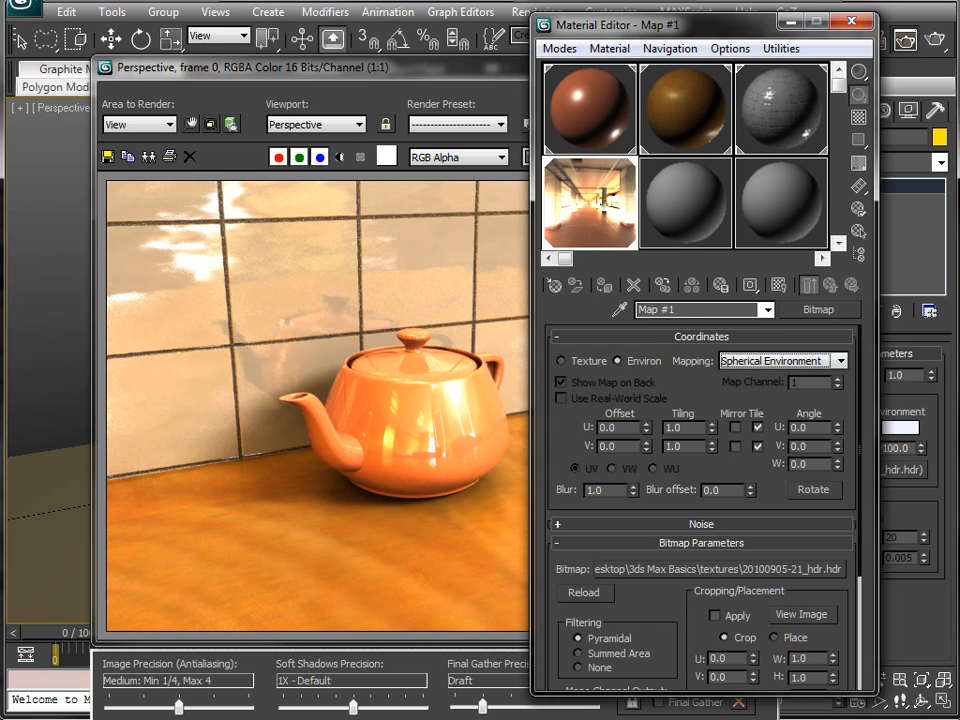
key(shift+q)
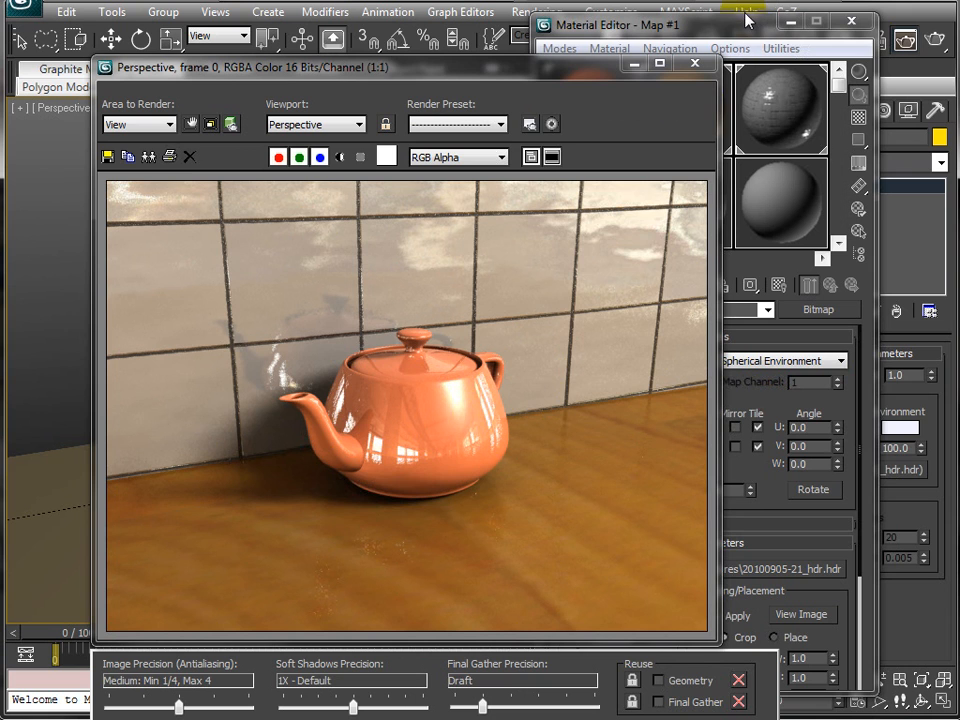
Replace the map's bitmap with schoenbrunn-front_hd.hdr using a logarithmic white point of -2.982368, and render the perspective view
click(562, 24)
click(814, 307)
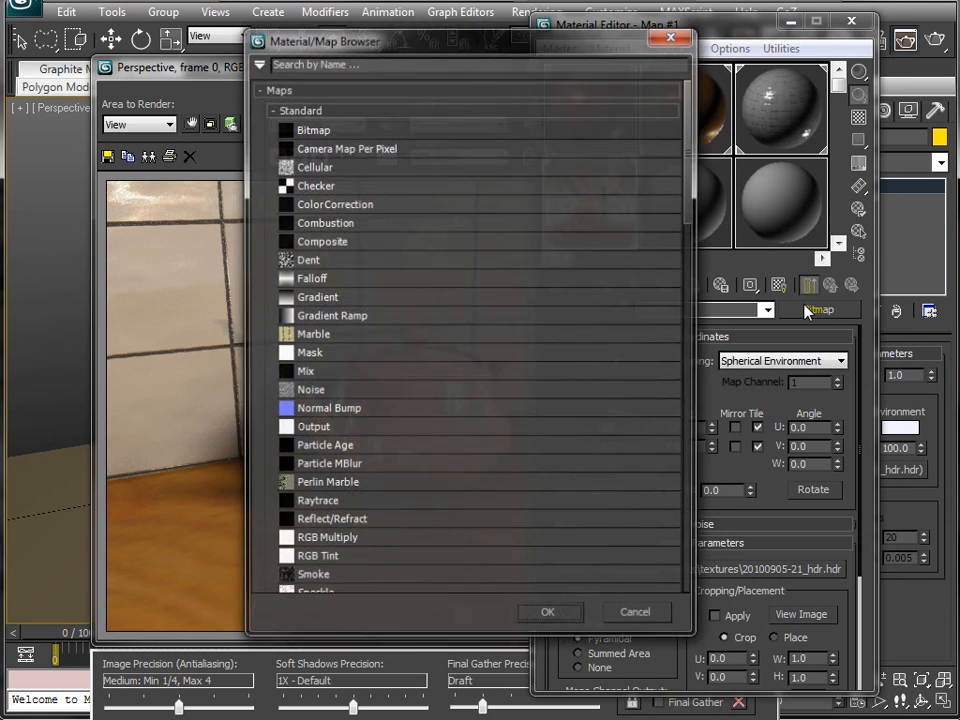
double_click(489, 130)
click(182, 112)
click(345, 142)
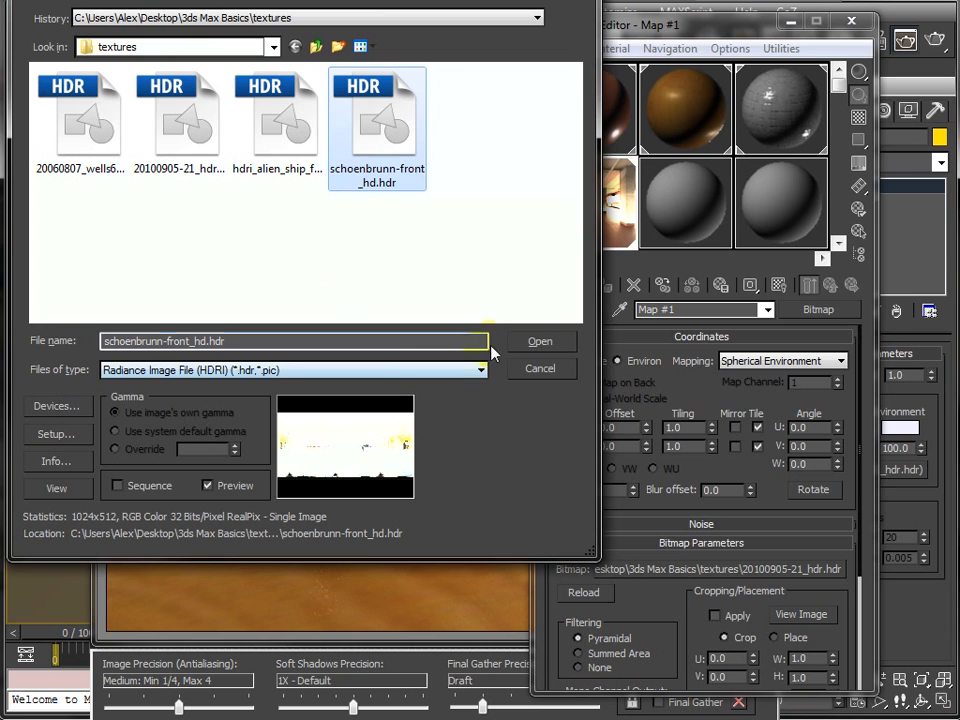
click(517, 347)
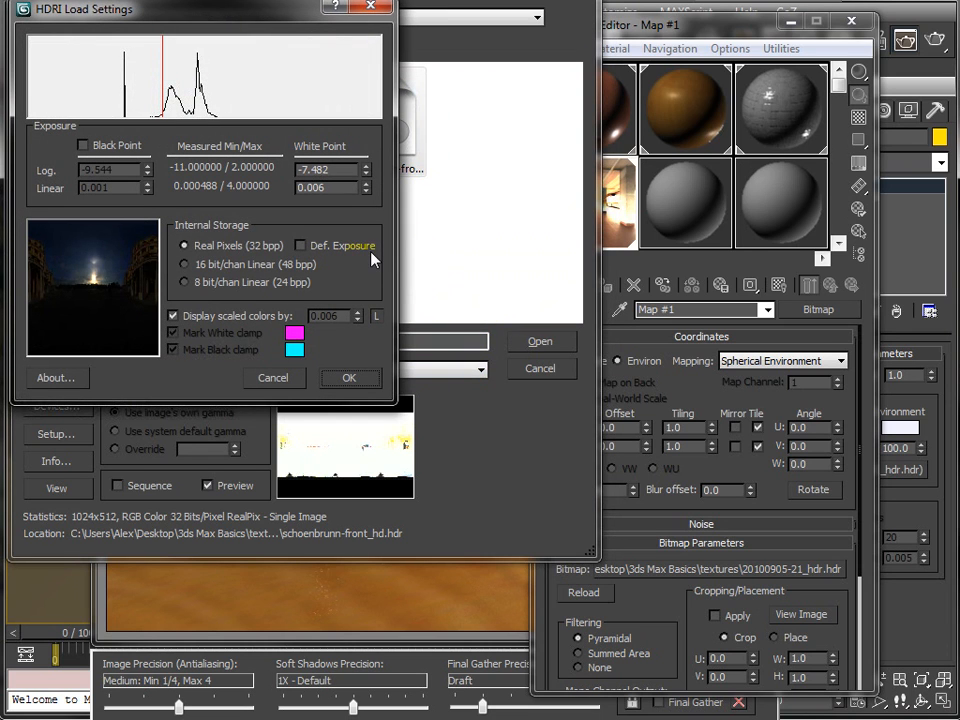
drag(371, 167, 368, 132)
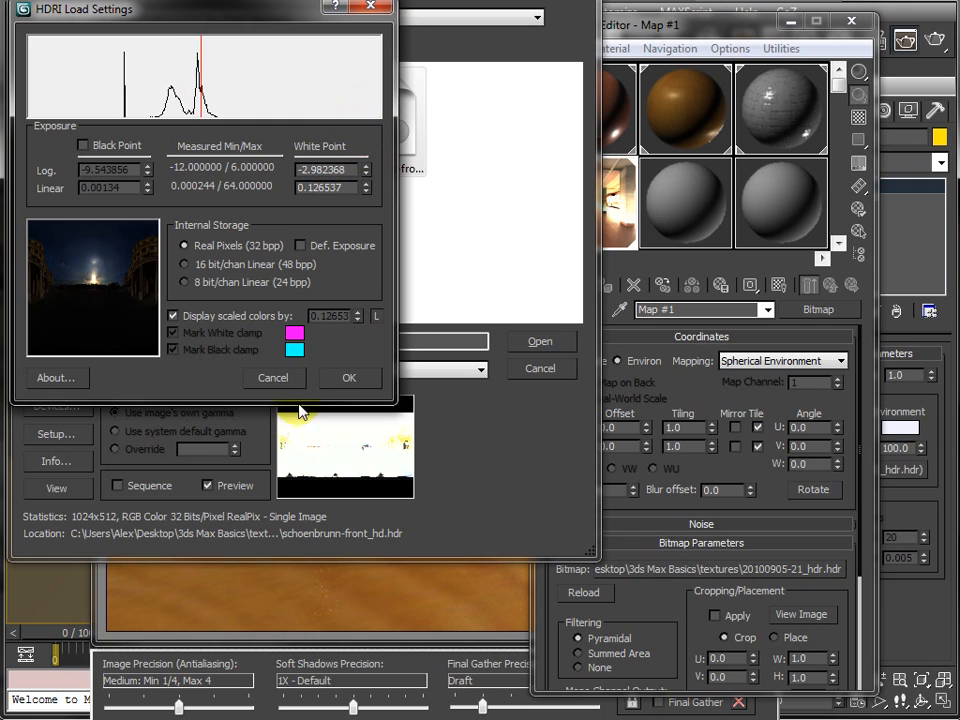
click(349, 378)
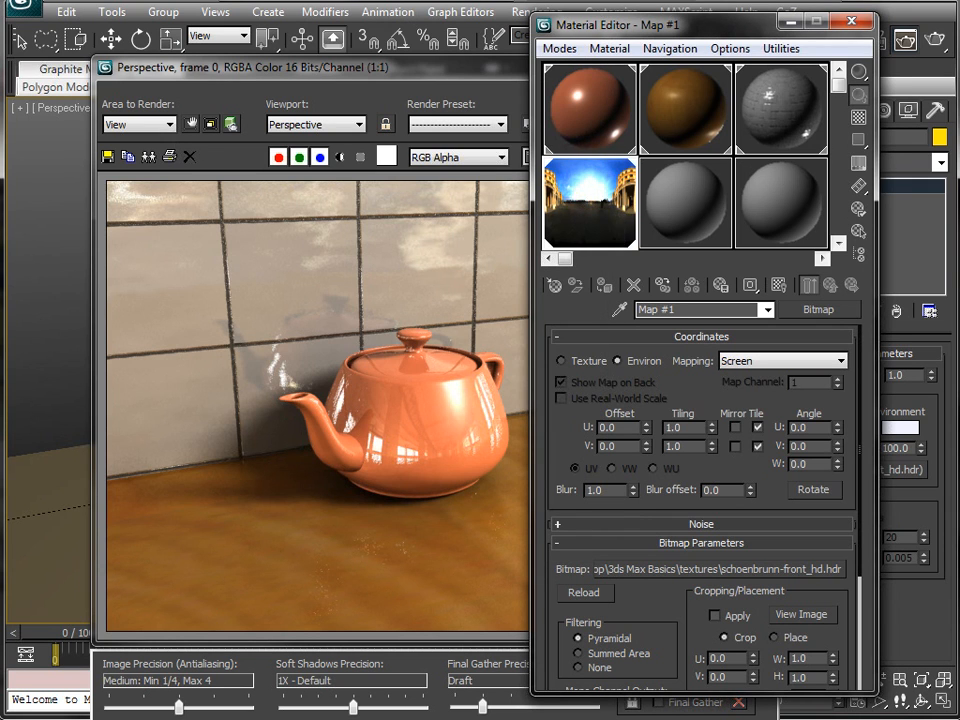
key(shift+q)
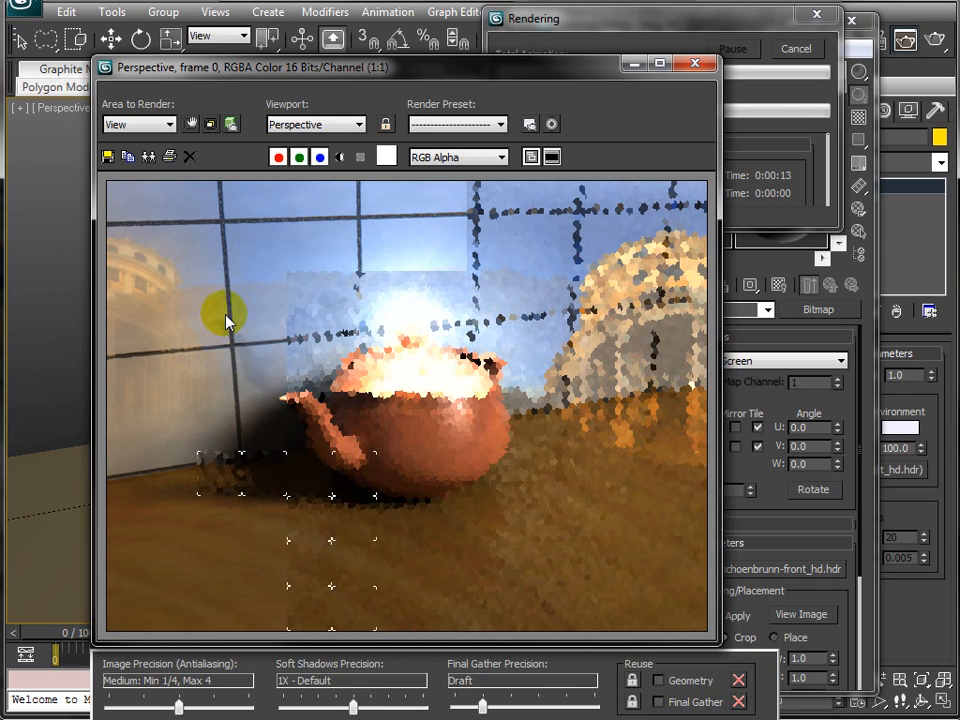
Change the schoenbrunn-front_hd.hdr map's mapping to Spherical Environment and render the perspective view again
drag(452, 68, 204, 8)
click(782, 362)
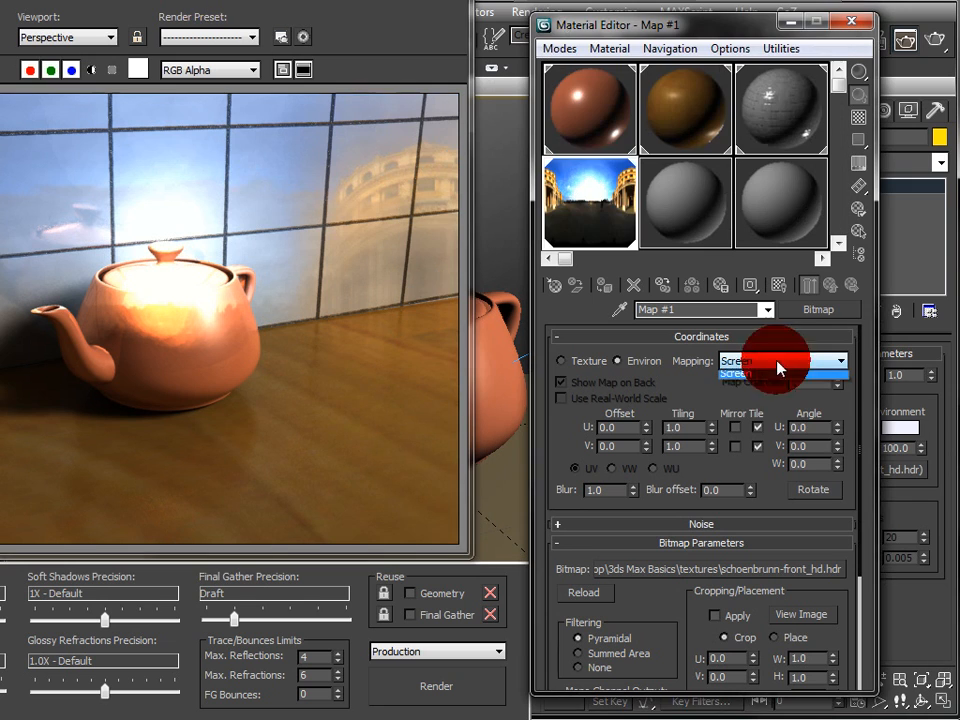
click(765, 375)
drag(246, 2, 666, 24)
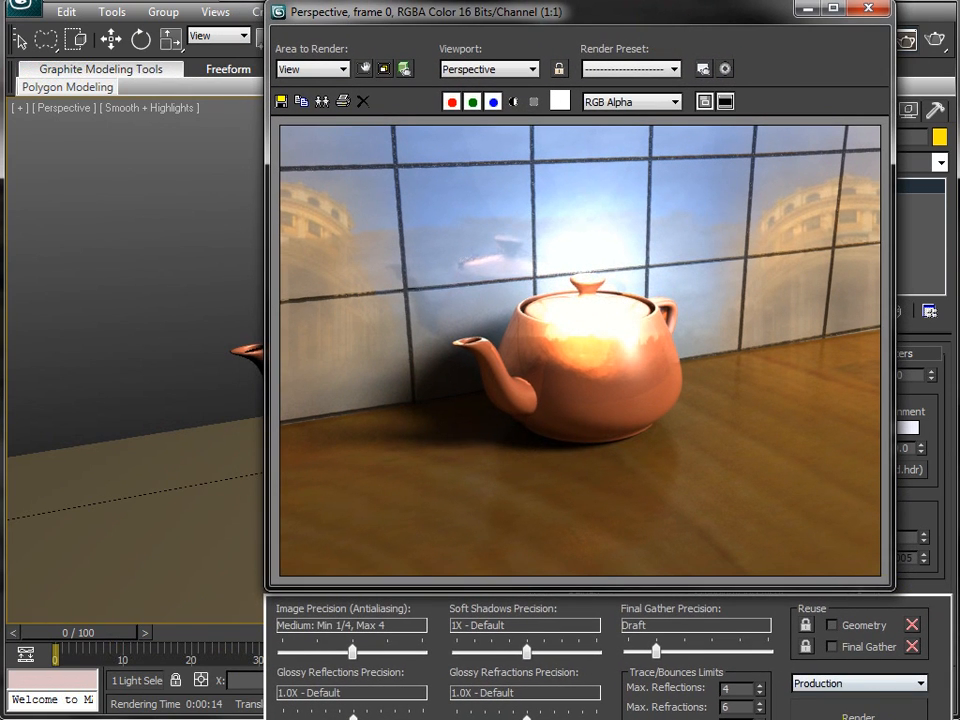
click(858, 717)
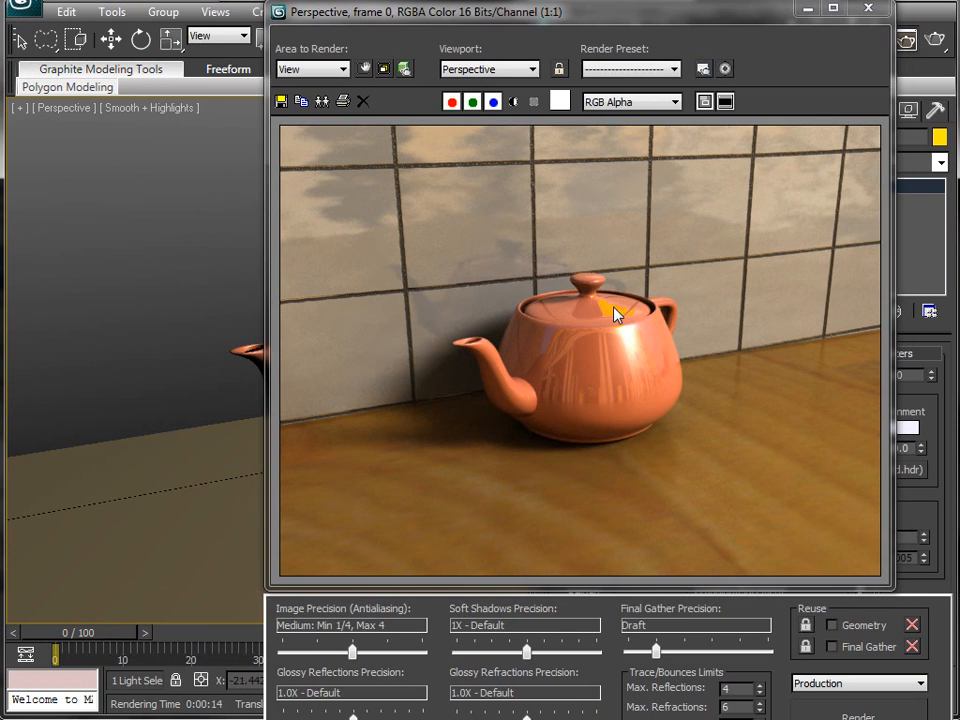
Close the rendered frame and load hdri_alien_ship_final.hdr back into the environment map with a logarithmic white point of -2.382368
click(868, 7)
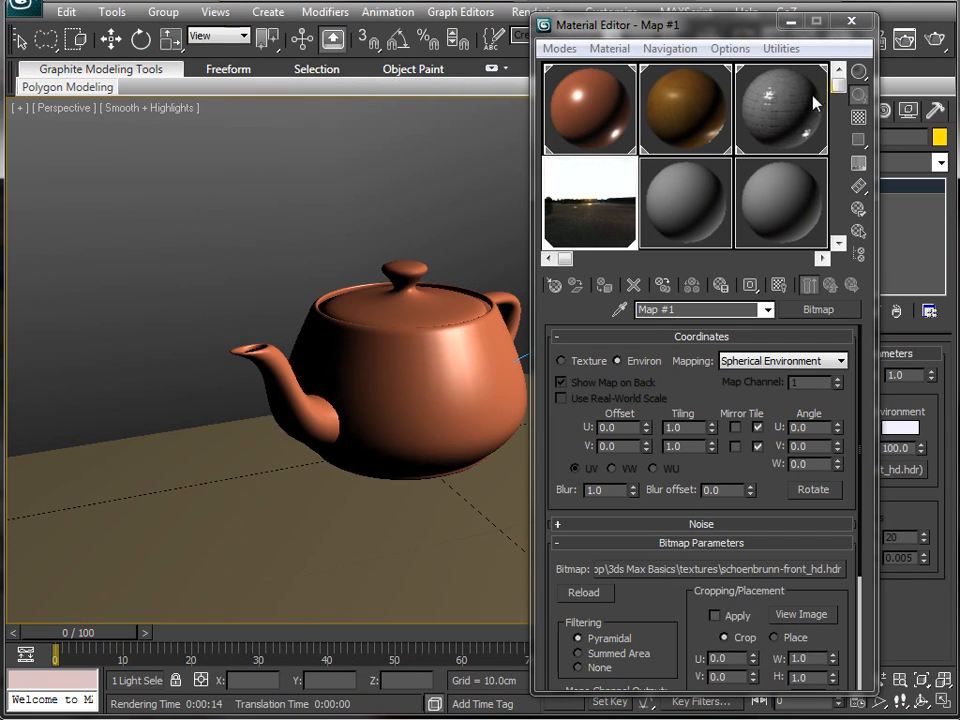
click(818, 309)
double_click(399, 129)
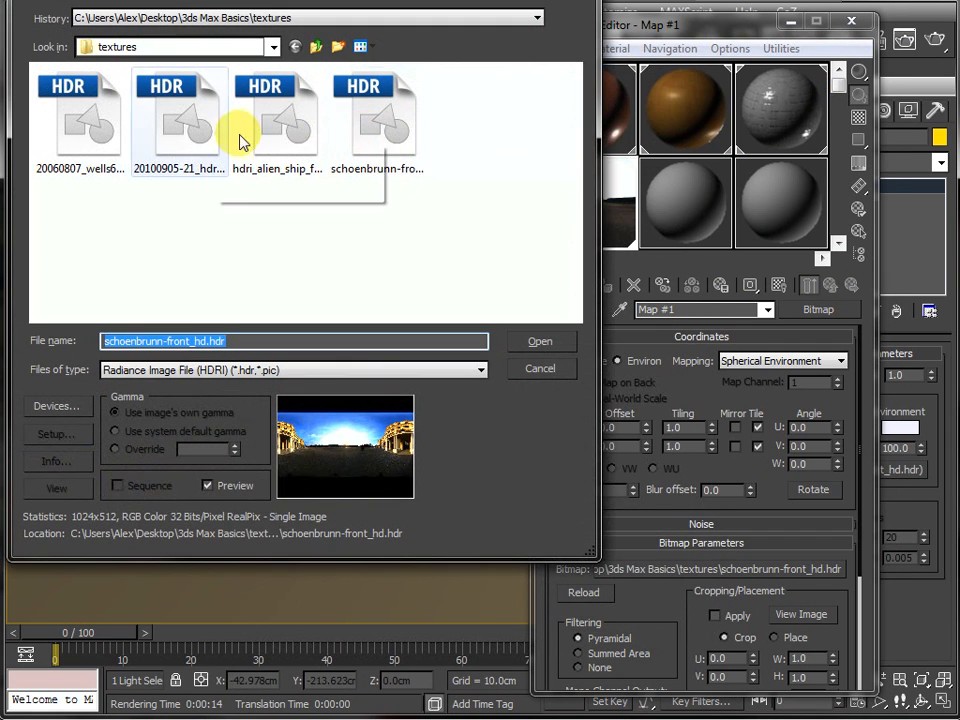
click(278, 112)
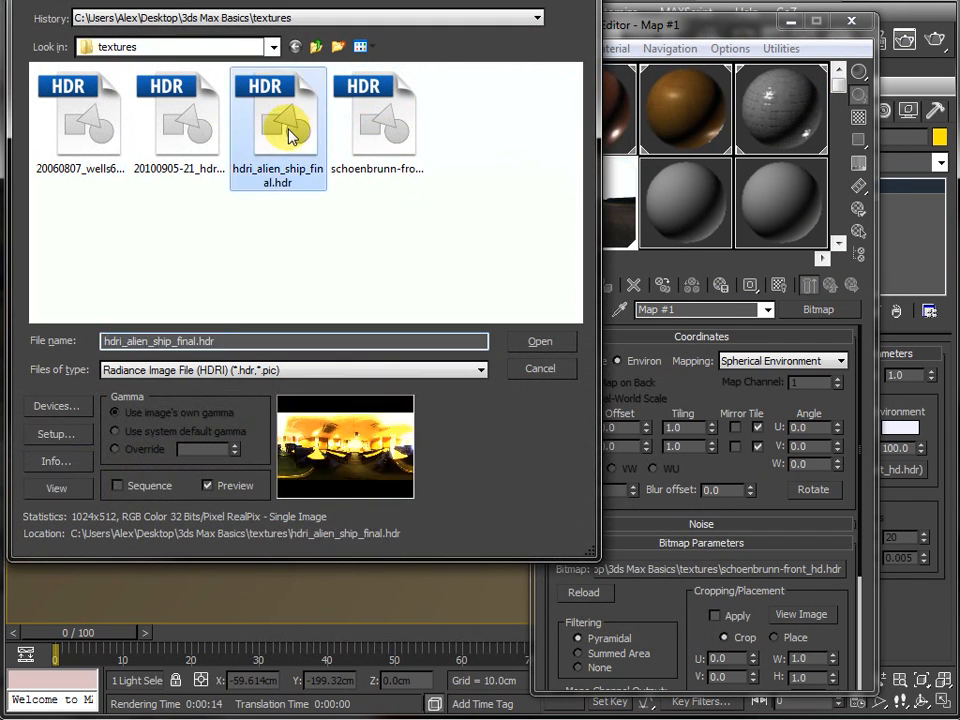
click(540, 341)
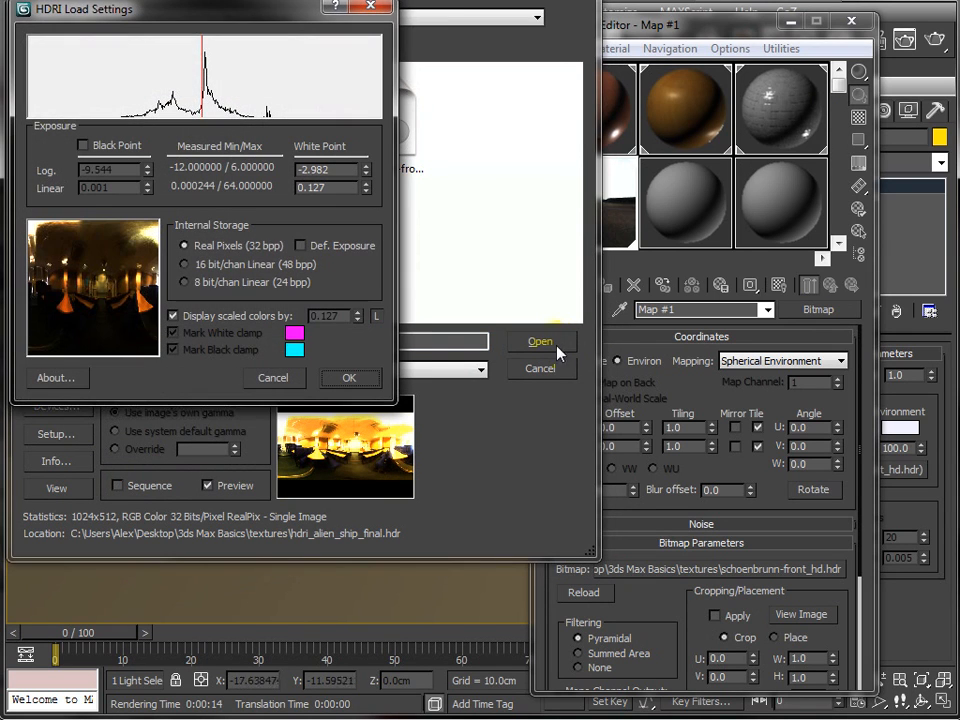
drag(365, 167, 365, 160)
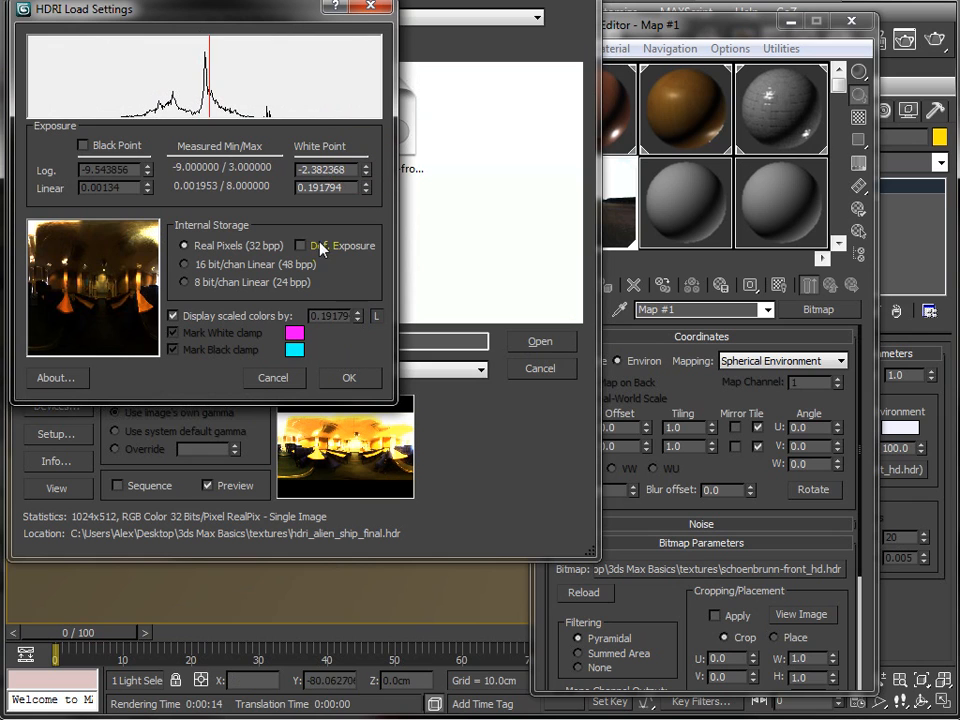
click(340, 379)
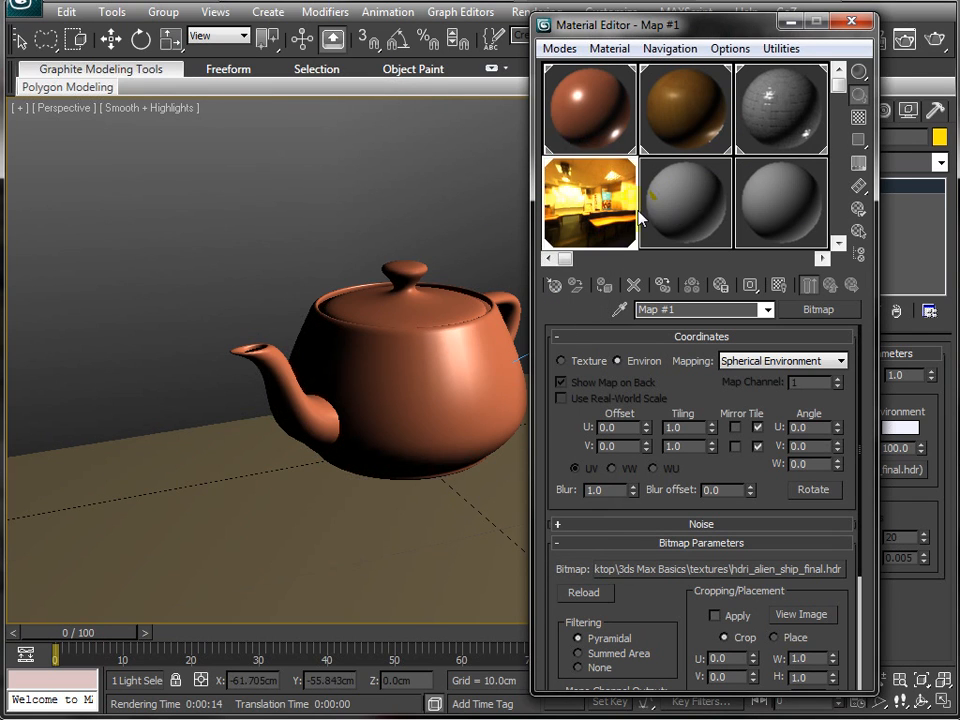
Reload hdri_alien_ship_final.hdr into the environment map with a logarithmic white point of -2.182368 and set its mapping to Spherical Environment
click(826, 312)
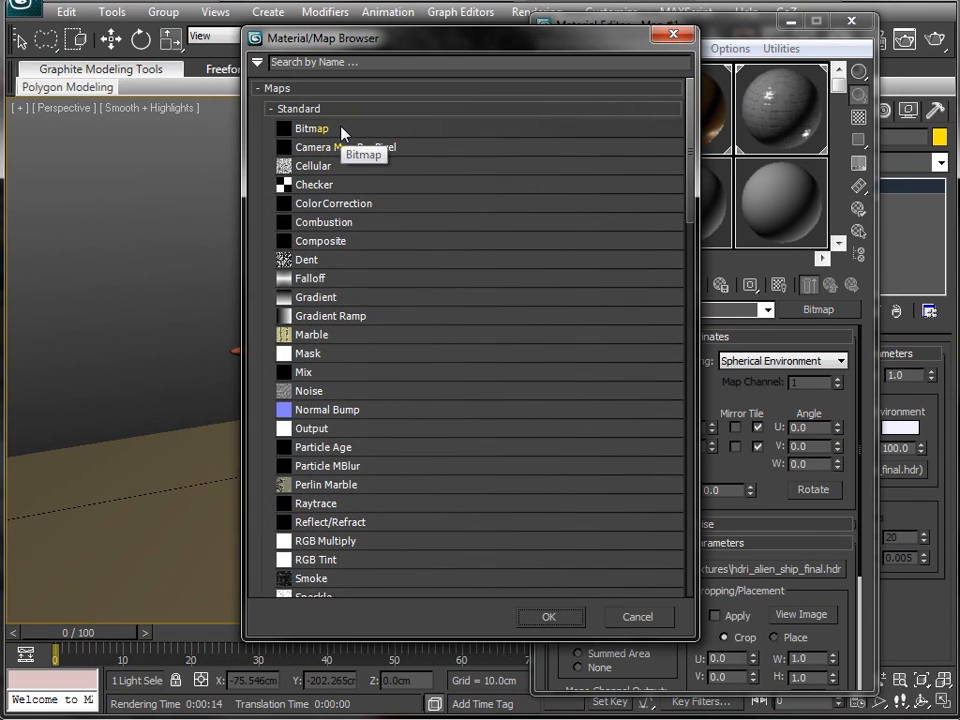
double_click(338, 132)
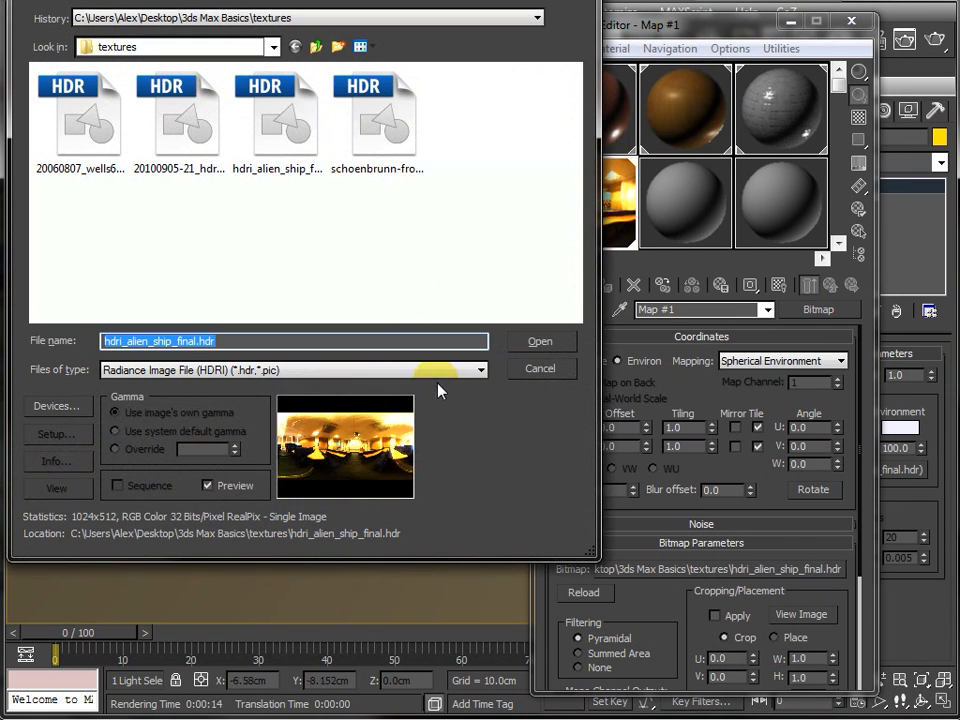
click(540, 341)
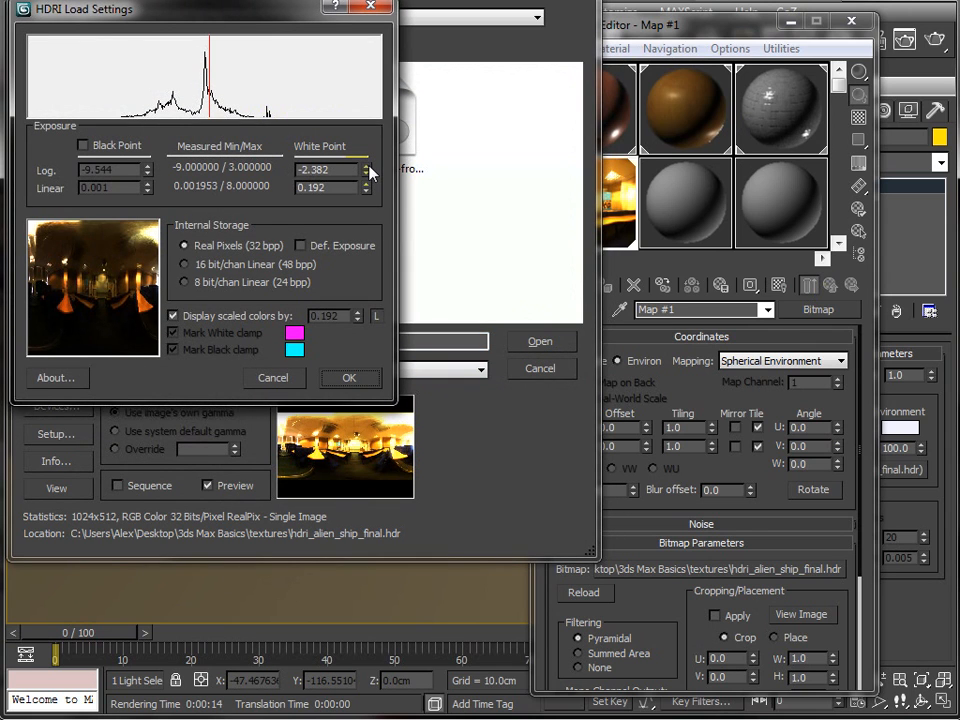
click(366, 168)
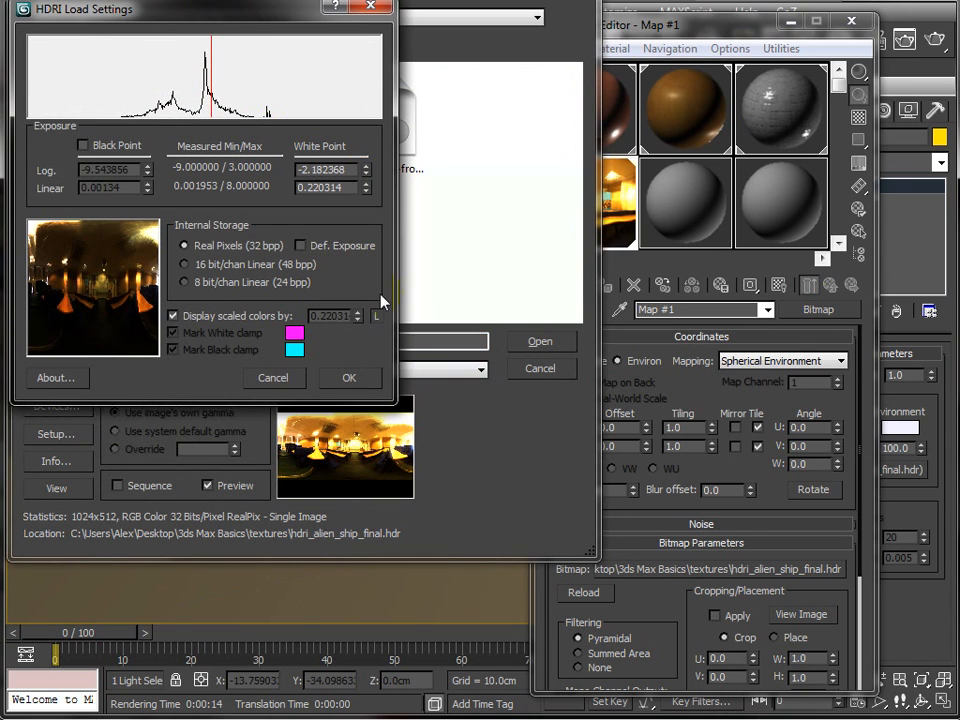
click(349, 377)
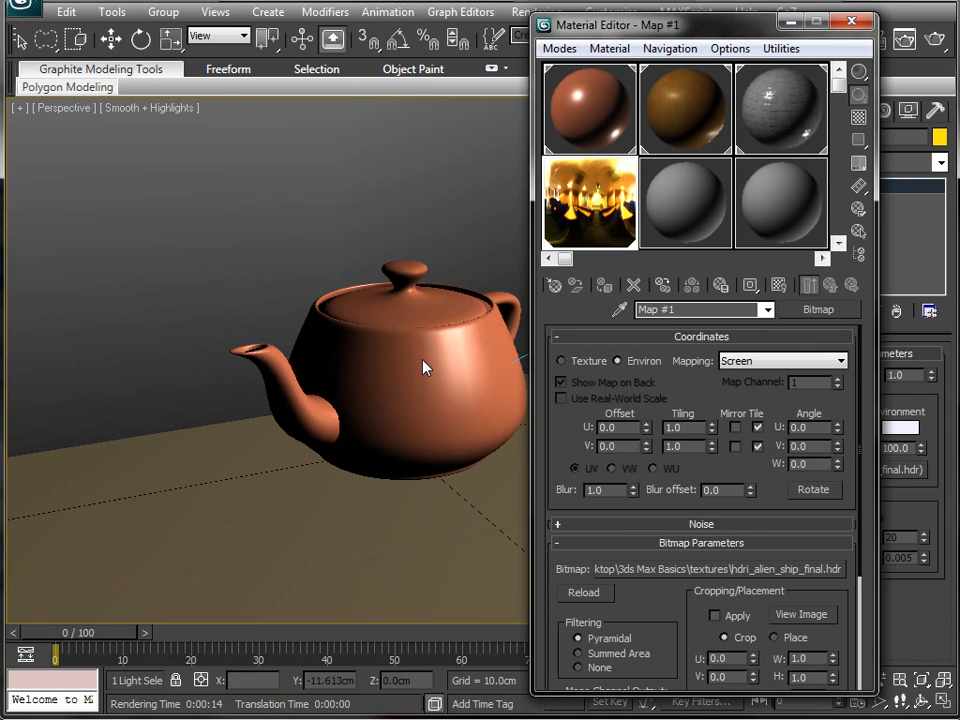
click(757, 361)
click(760, 378)
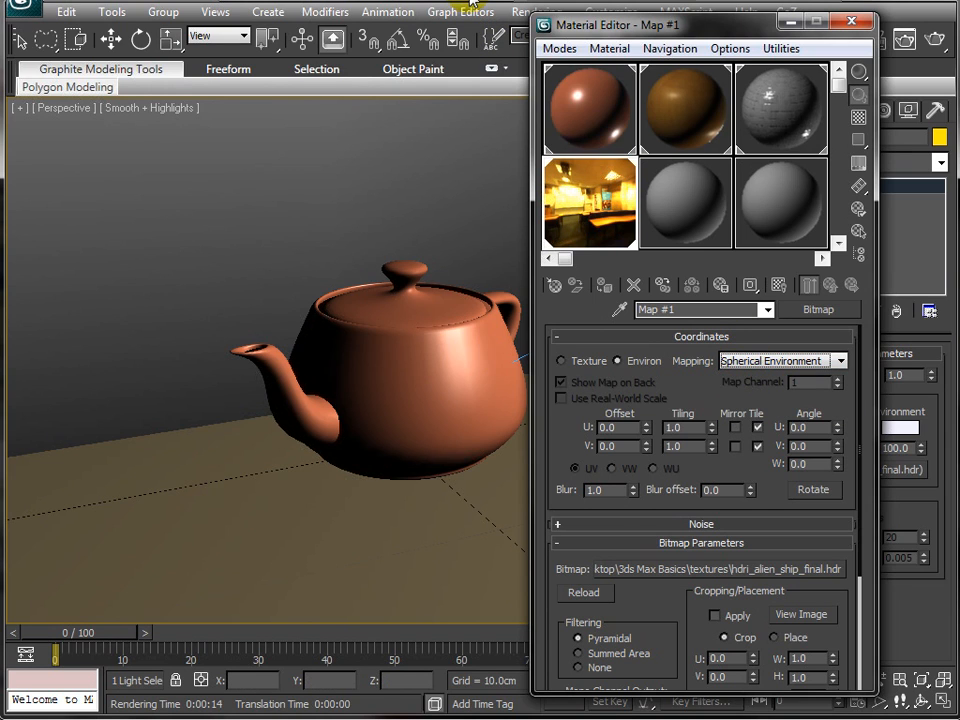
Close the Material Editor, render the perspective view with the brighter alien ship probe, and dismiss the rendered frame
click(852, 20)
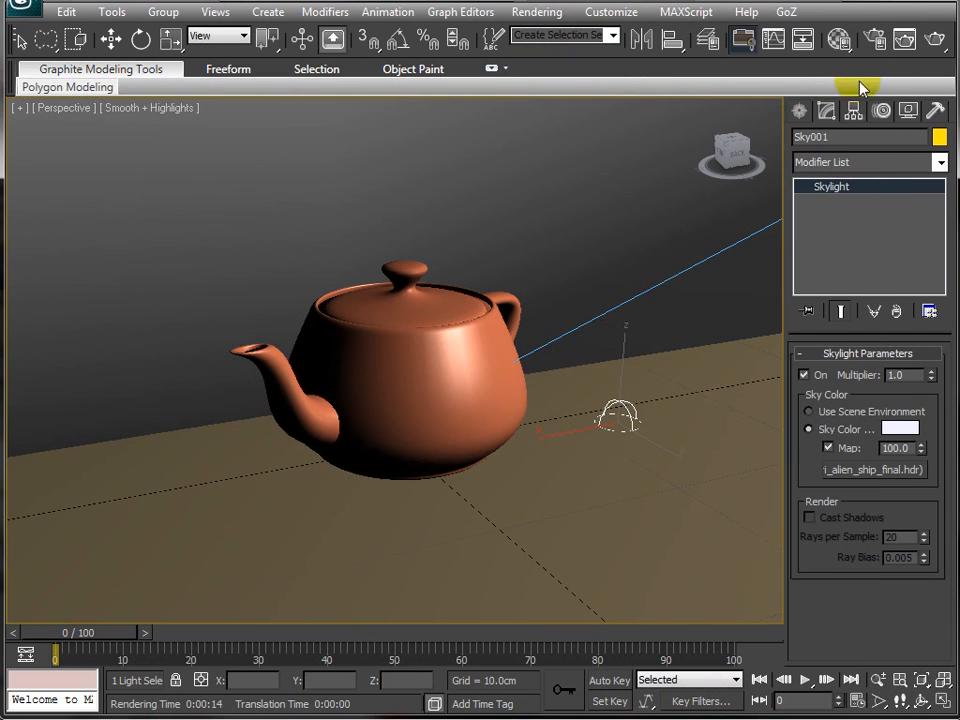
click(904, 38)
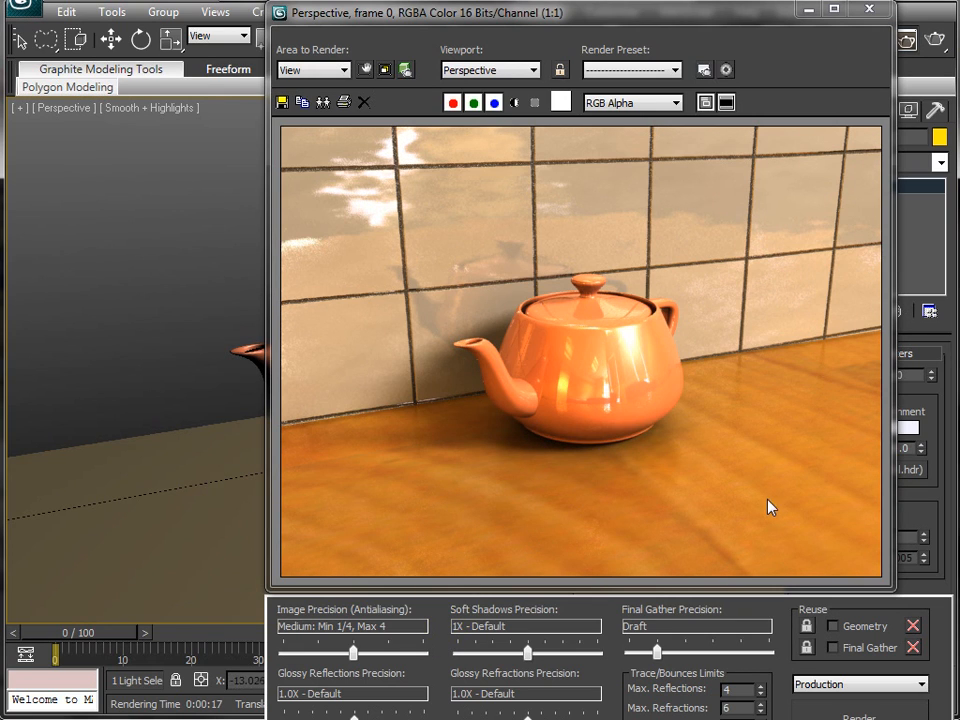
click(782, 294)
click(866, 9)
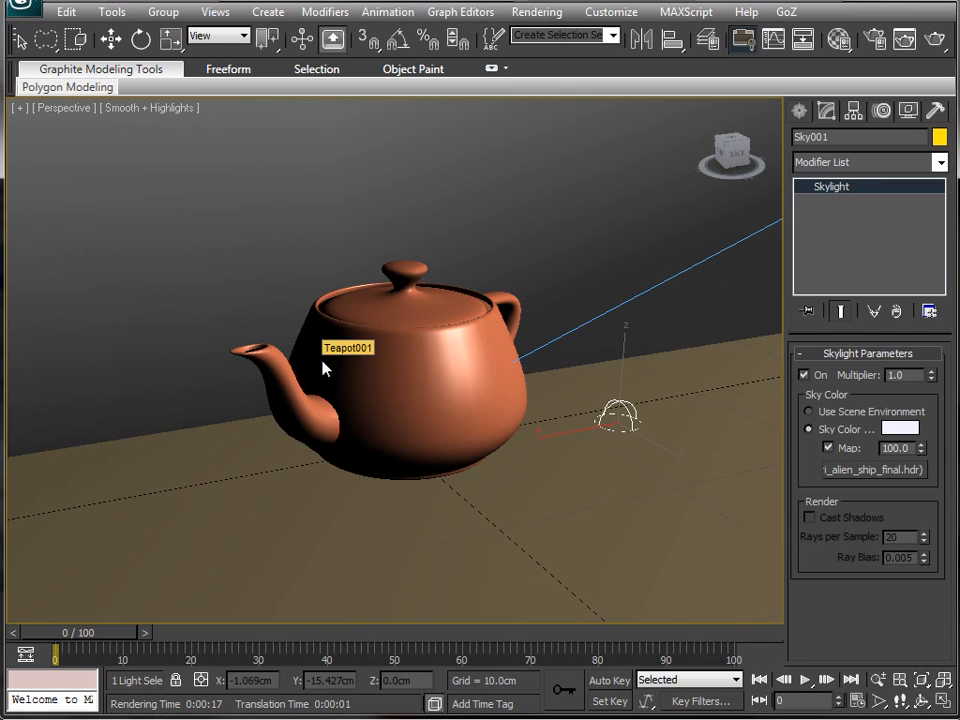
Show safe frames in the perspective view and recompose the shot so the teapot fills more of the frame
key(shift+f)
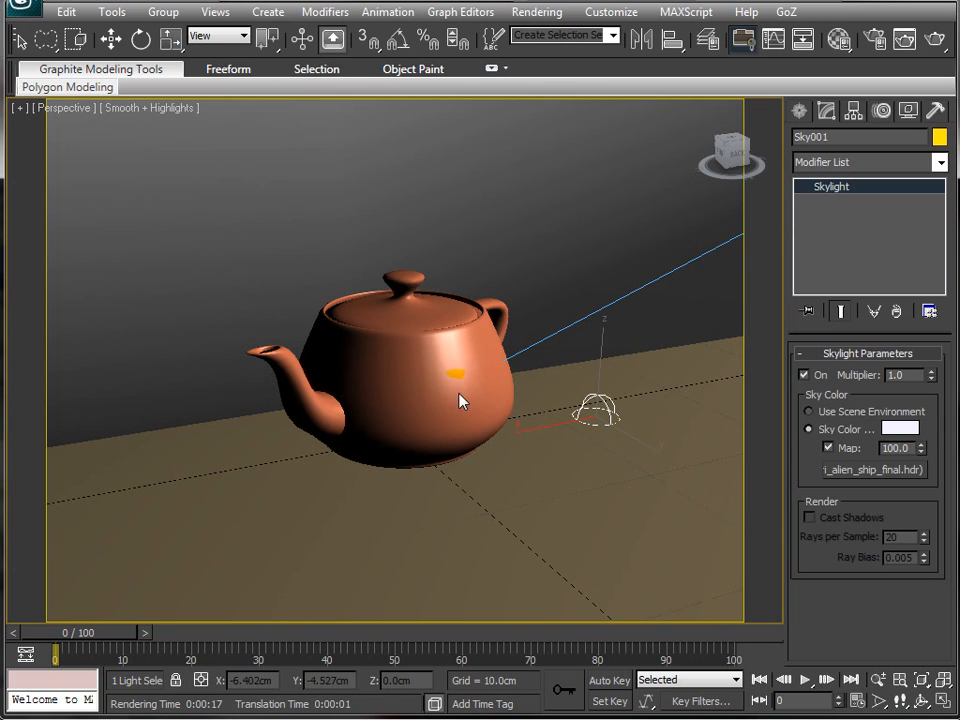
middle_drag(440, 366, 508, 395)
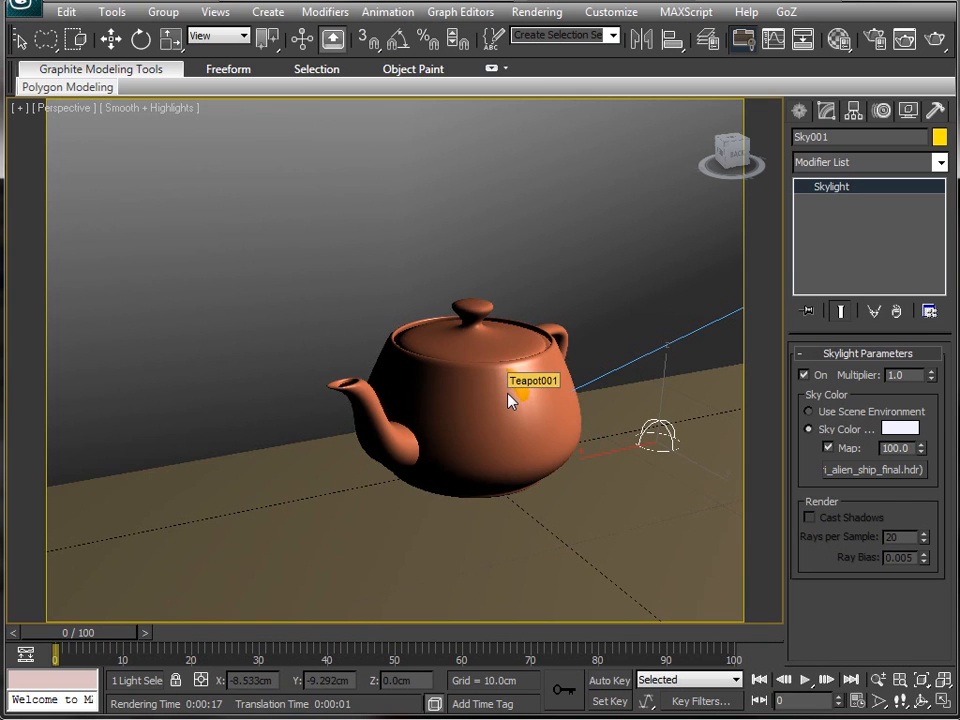
scroll(521, 420, up, 10)
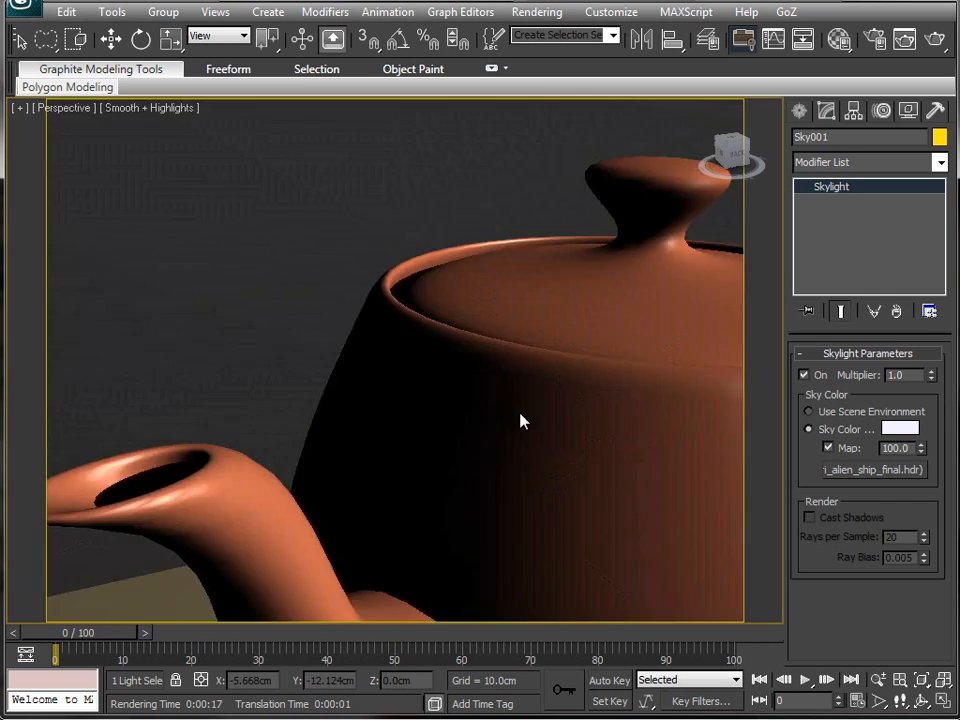
scroll(518, 412, down, 10)
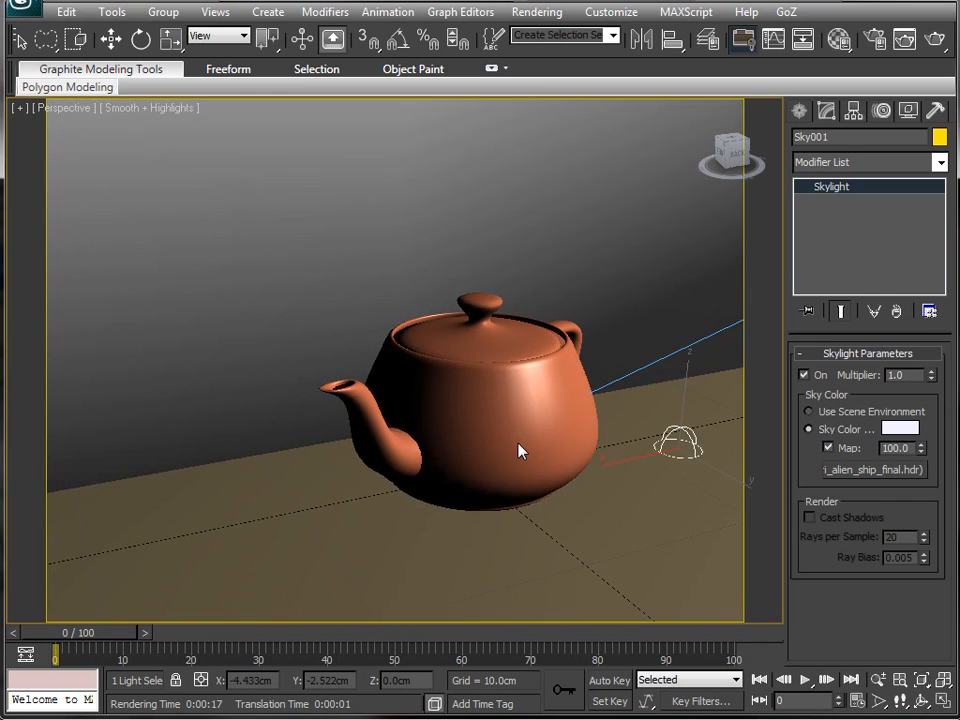
scroll(515, 443, up, 1)
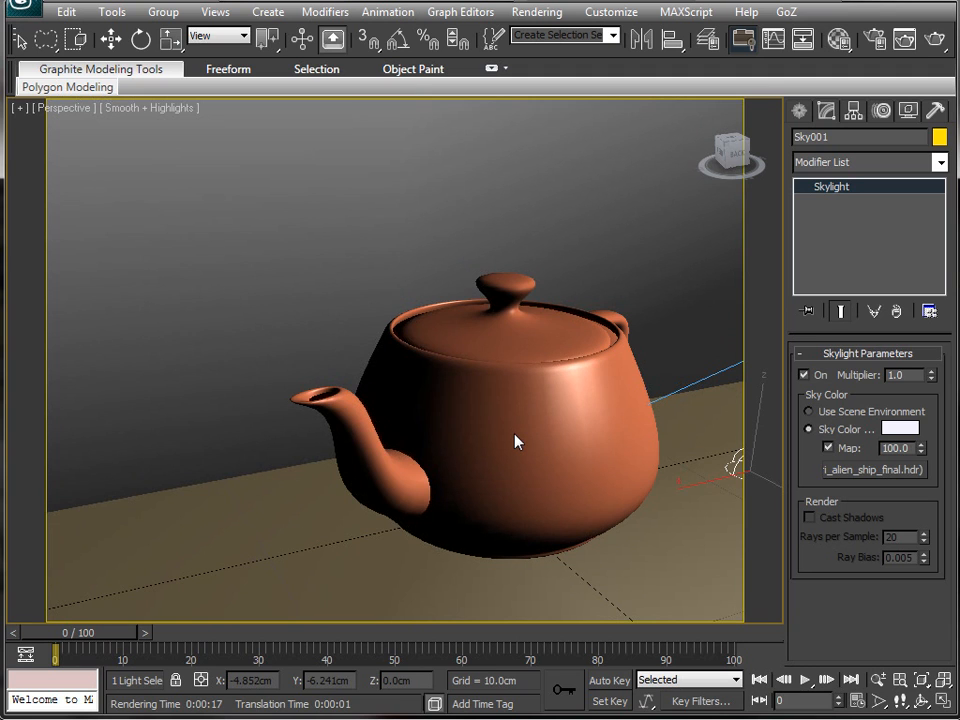
alt+middle_drag(525, 446, 516, 447)
Rotate the teapot around its vertical axis to a Z rotation of about 16.6 degrees
click(516, 446)
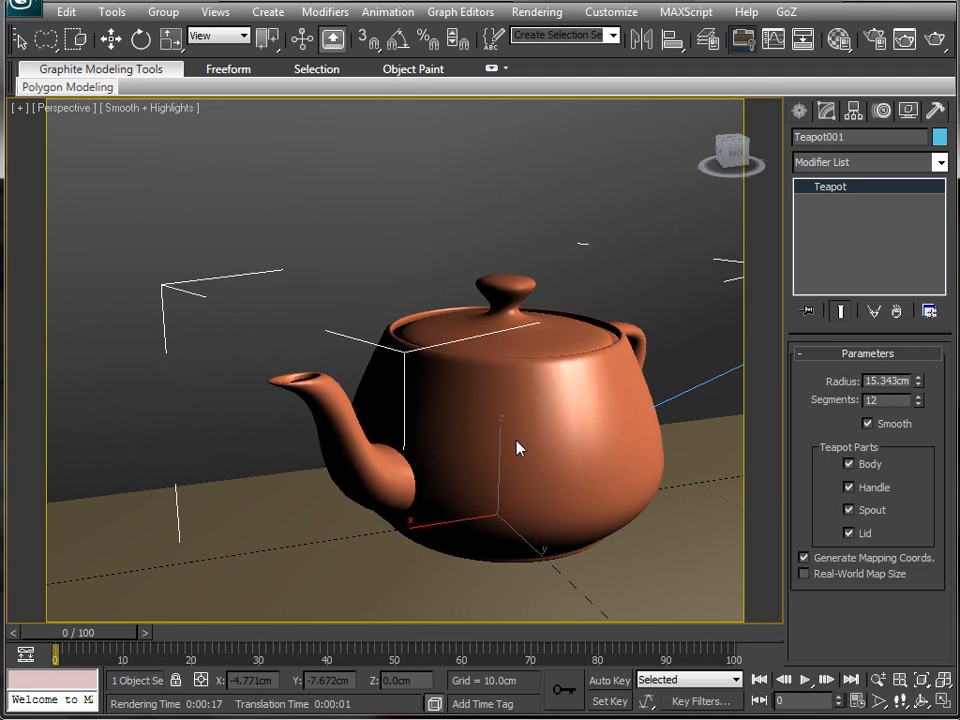
key(e)
drag(540, 556, 529, 508)
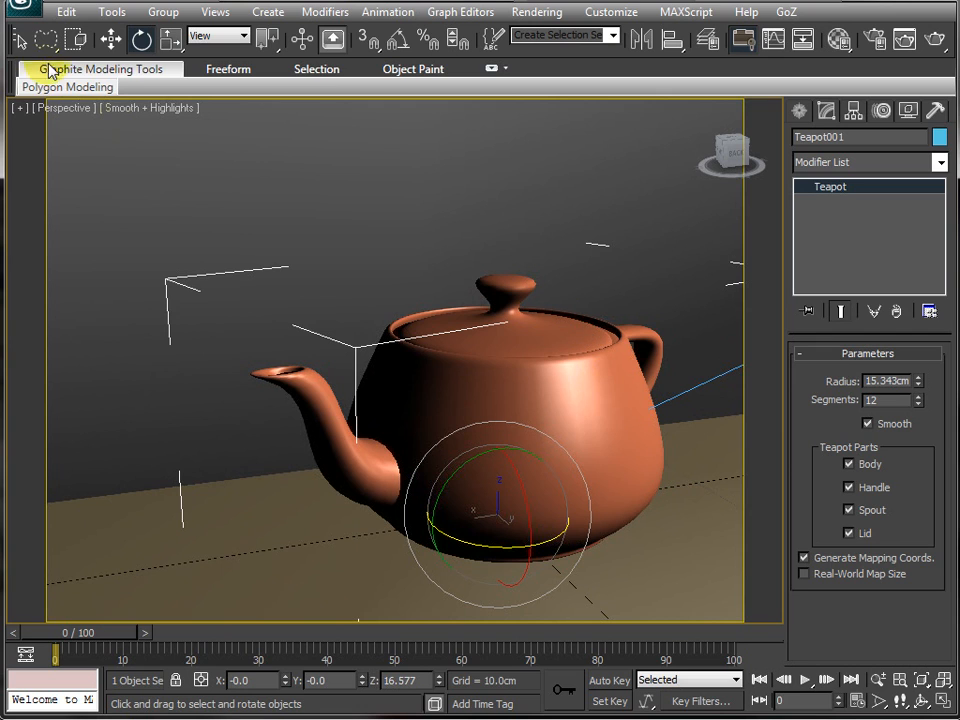
Enable hardware shading and shadows in the perspective viewport
click(150, 108)
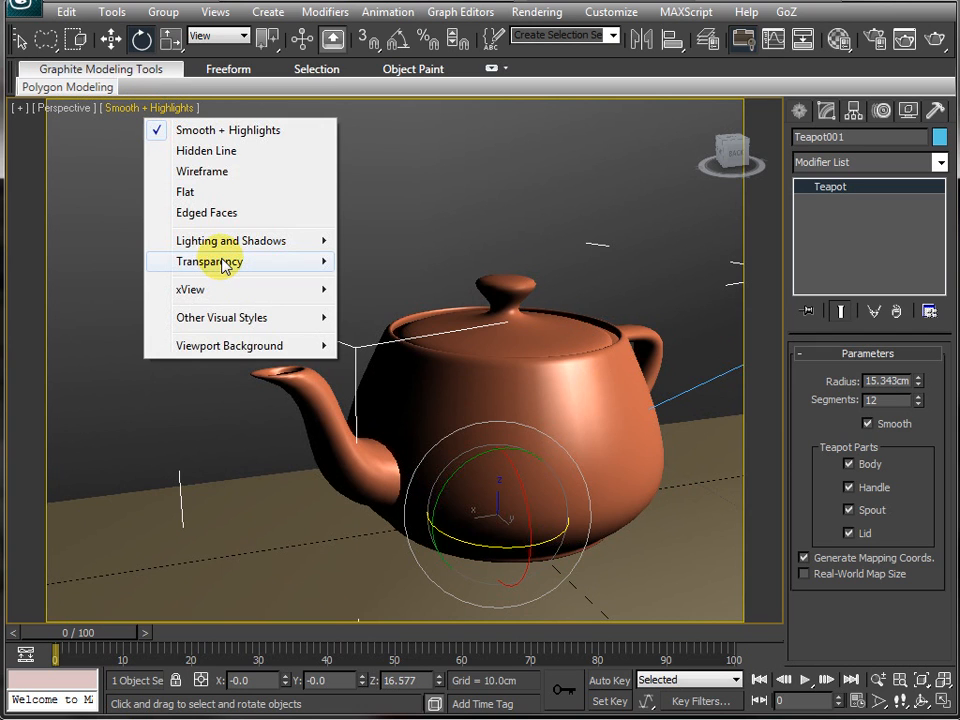
mouse_move(236, 242)
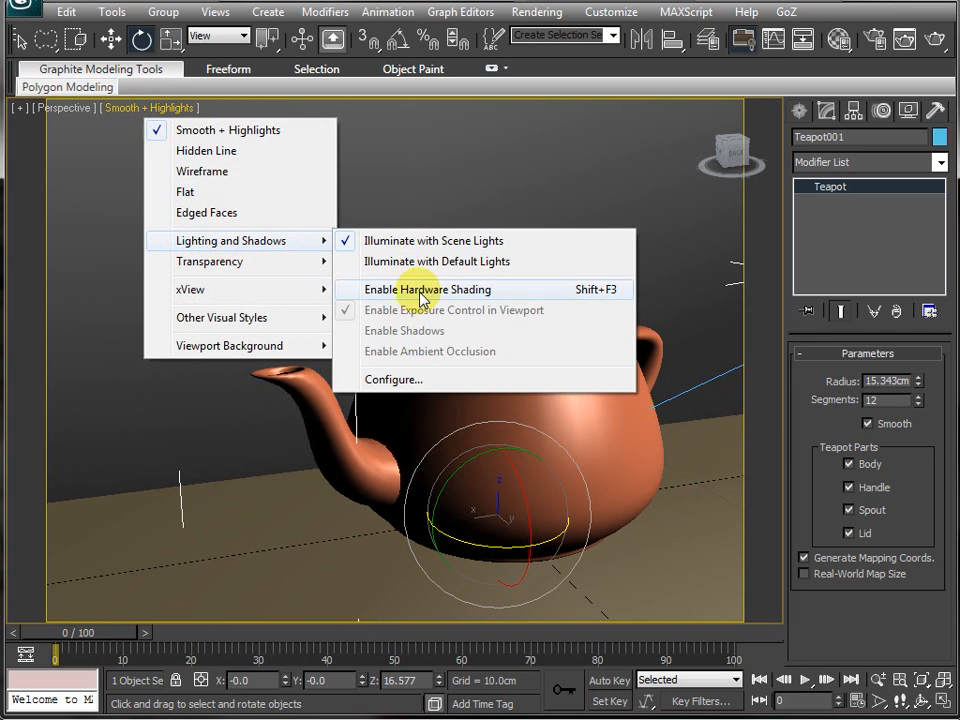
click(421, 289)
click(186, 109)
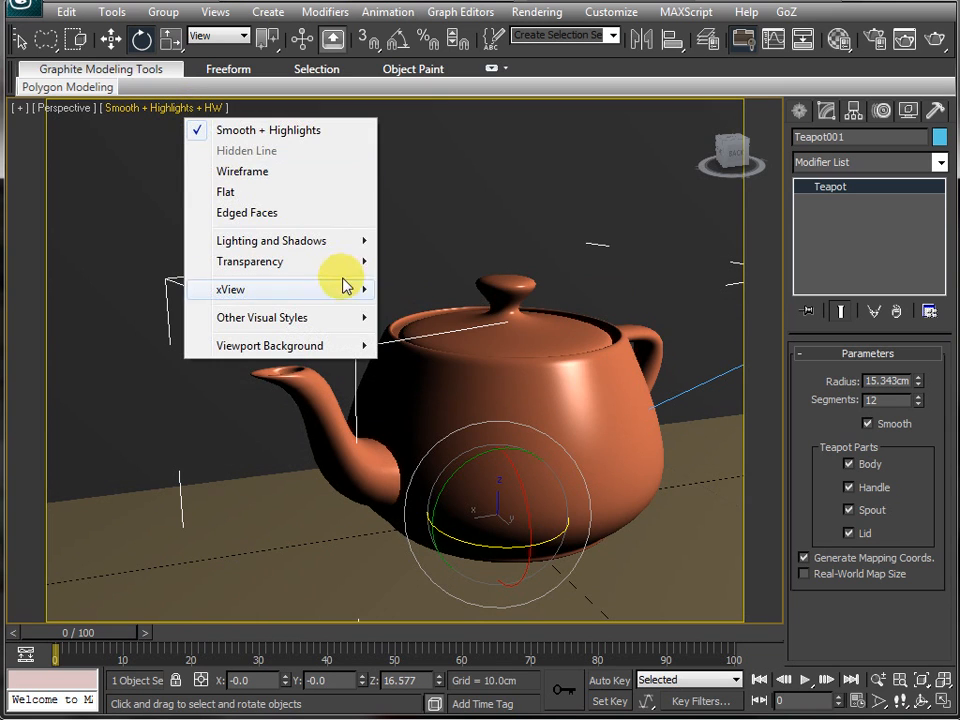
mouse_move(365, 243)
click(473, 338)
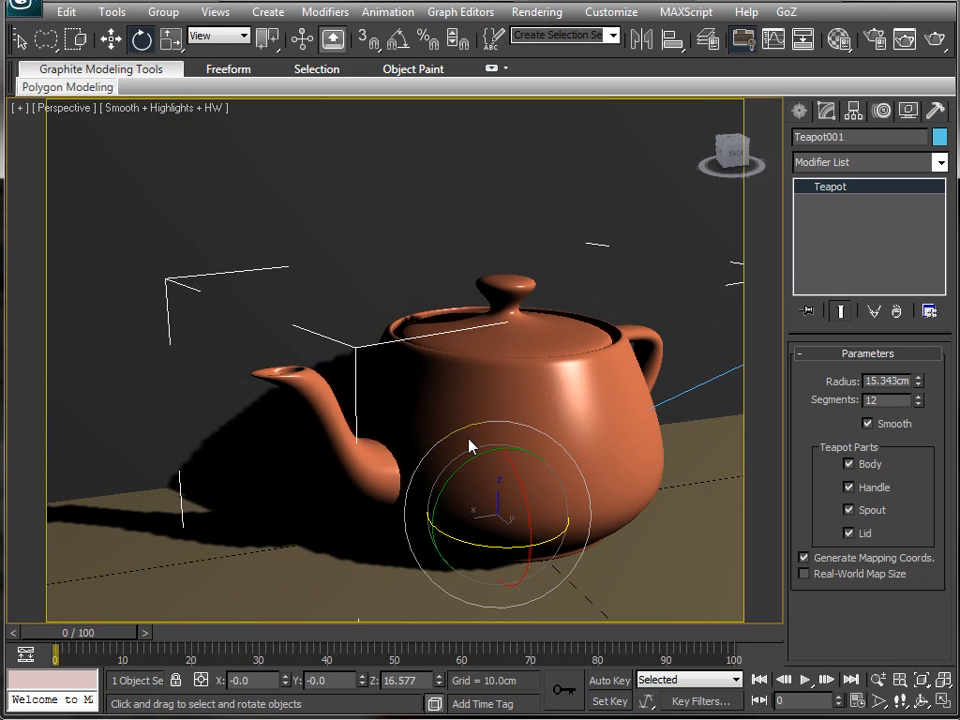
Change the teapot material's diffuse color to light blue with red 0.49, green 0.671 and blue 0.82
click(838, 39)
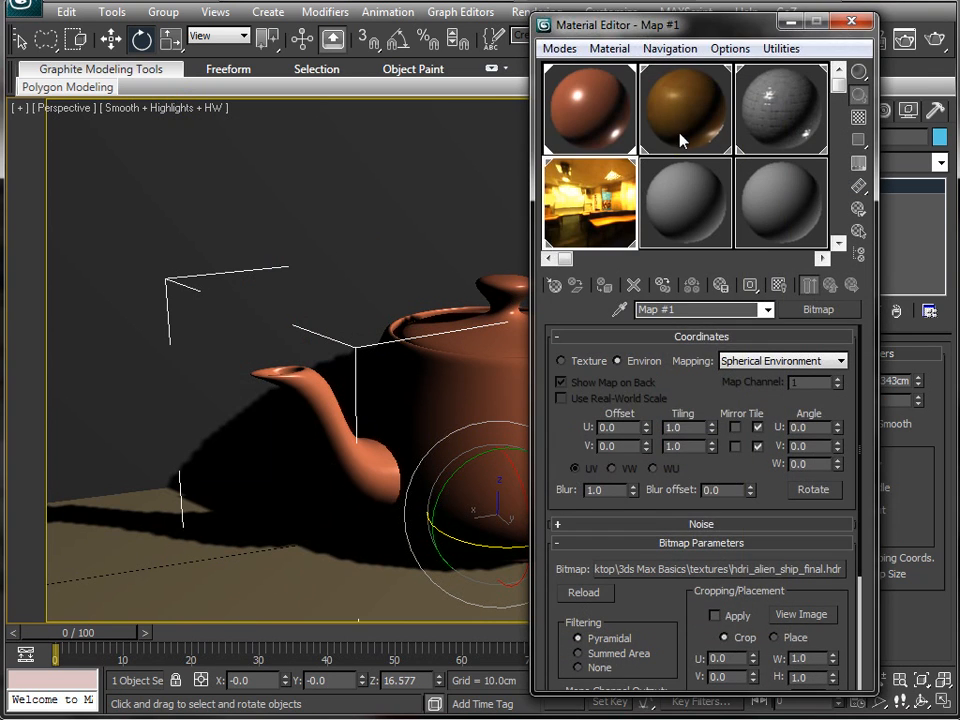
drag(648, 25, 652, 110)
click(585, 195)
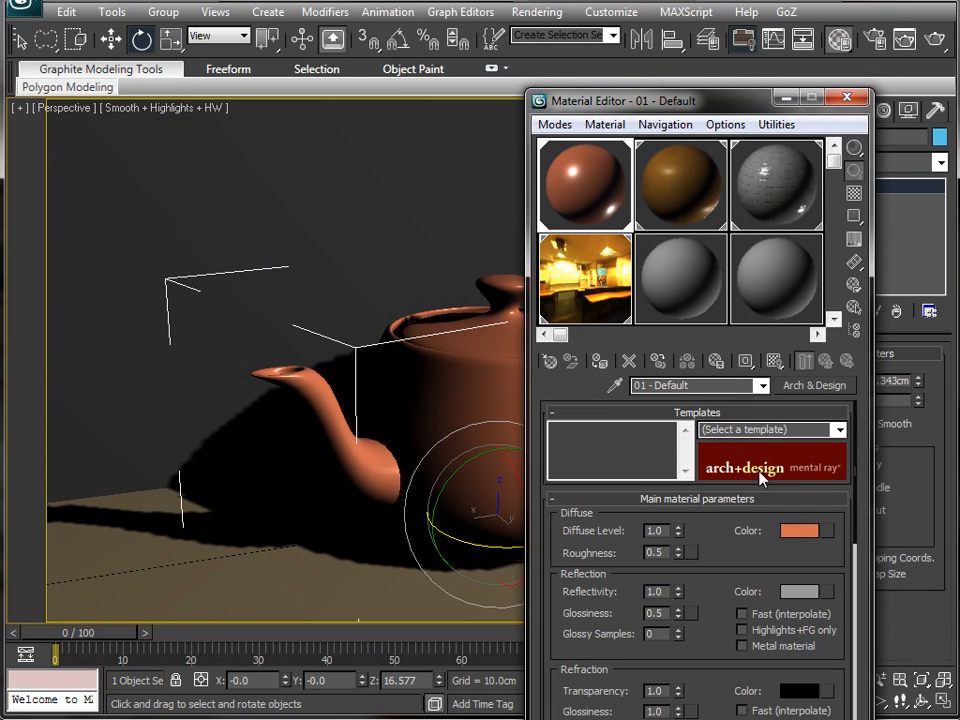
click(805, 537)
drag(197, 0, 254, 119)
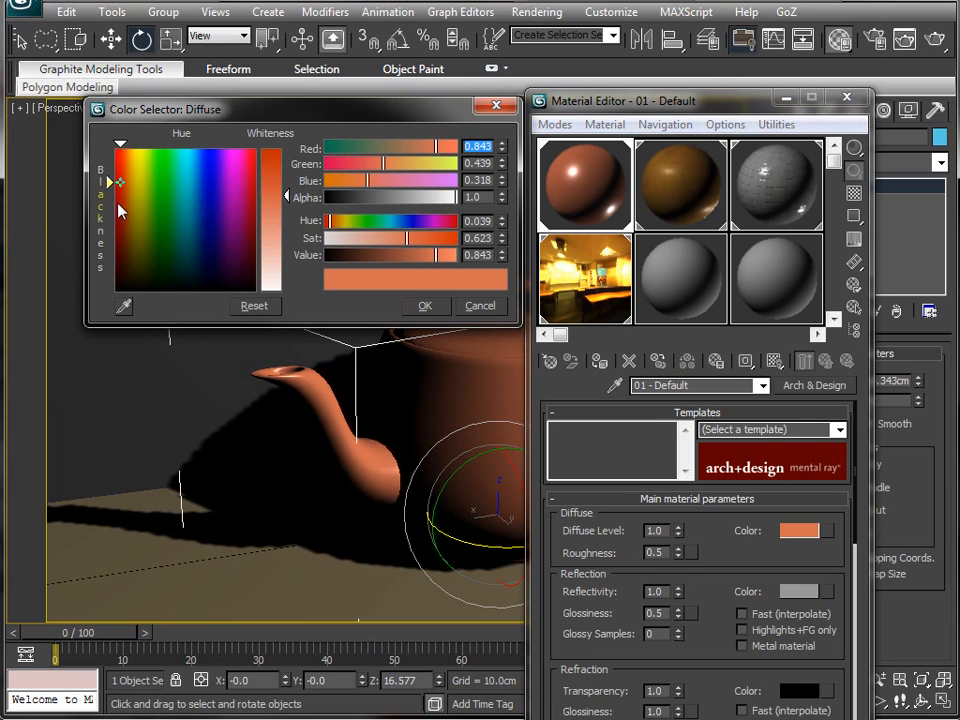
click(204, 182)
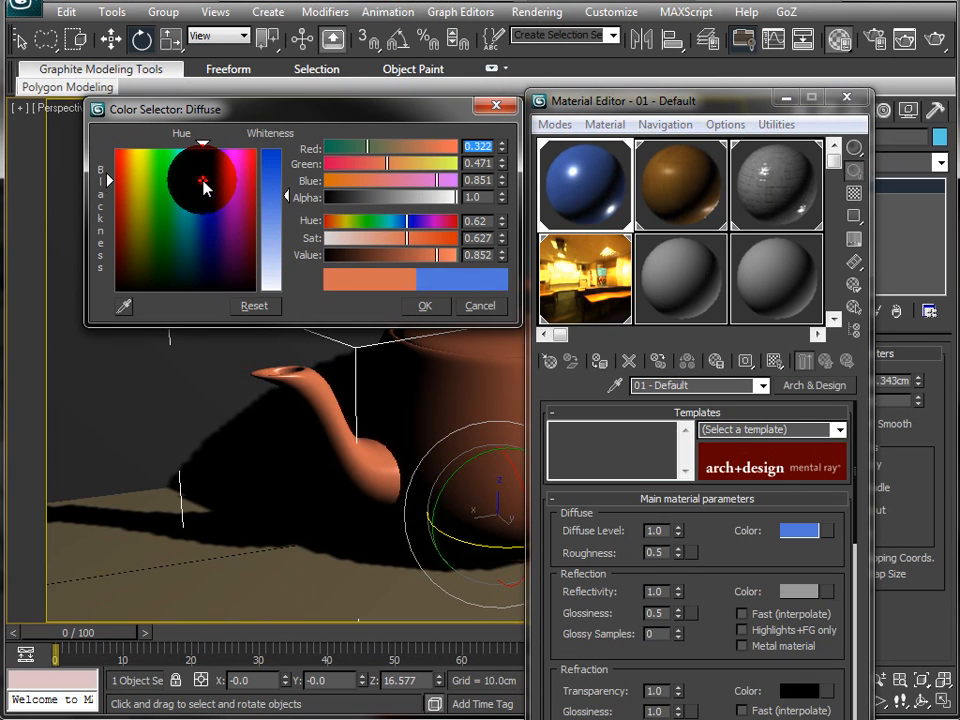
click(218, 204)
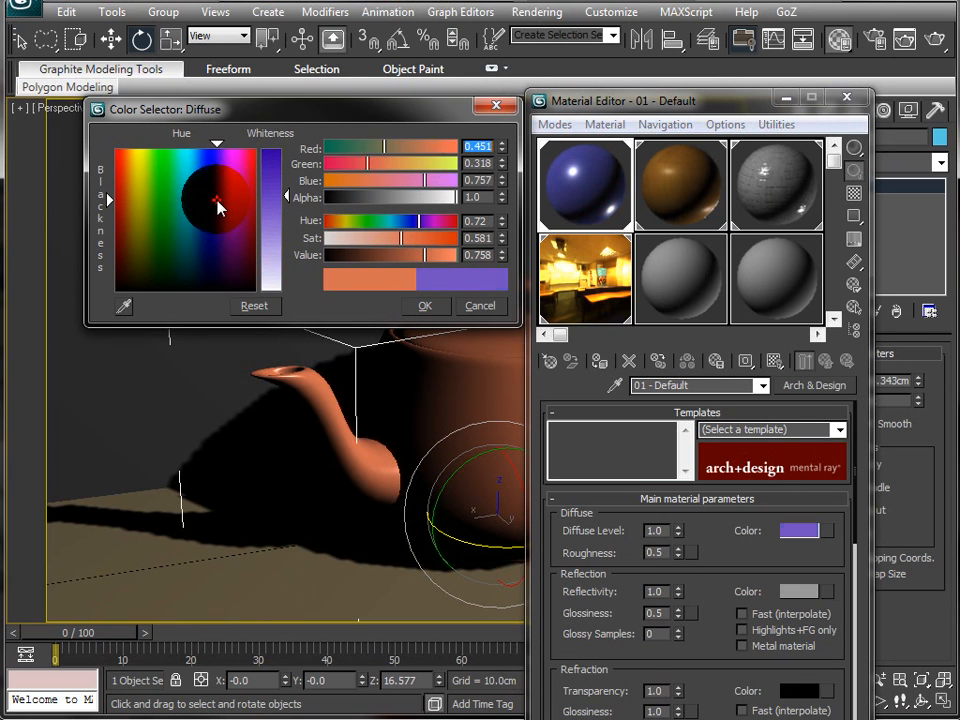
drag(218, 206, 197, 201)
click(269, 229)
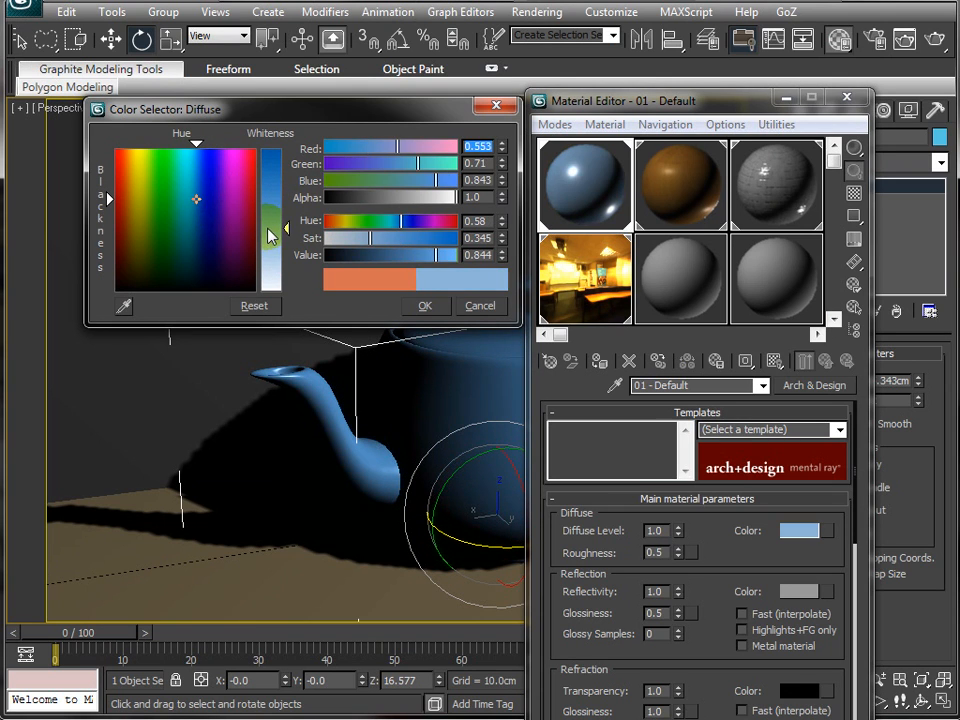
drag(269, 234, 269, 226)
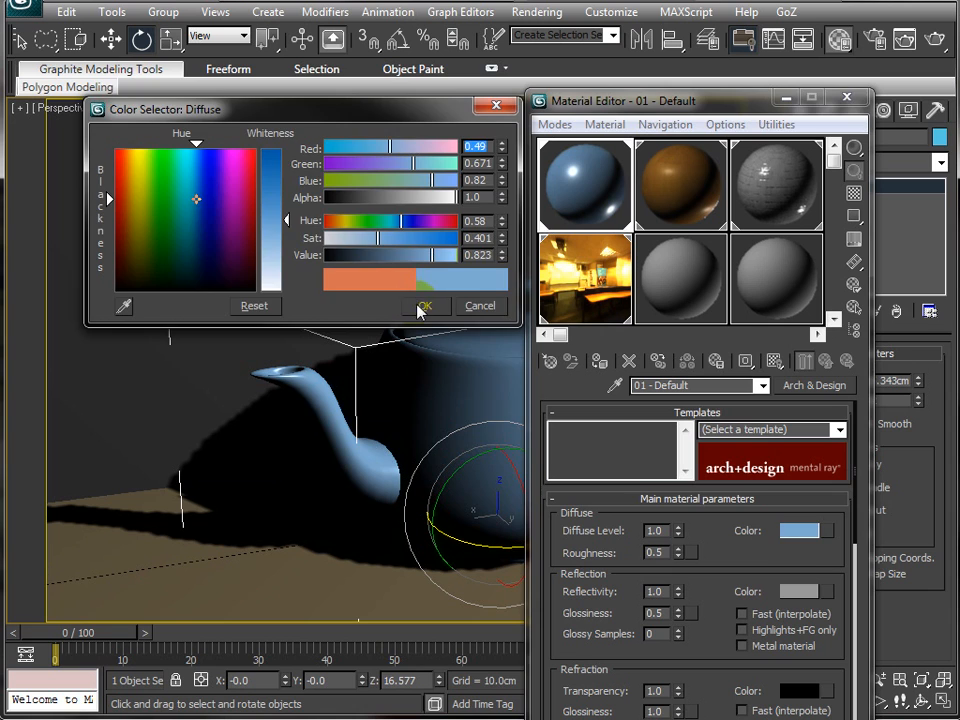
click(422, 306)
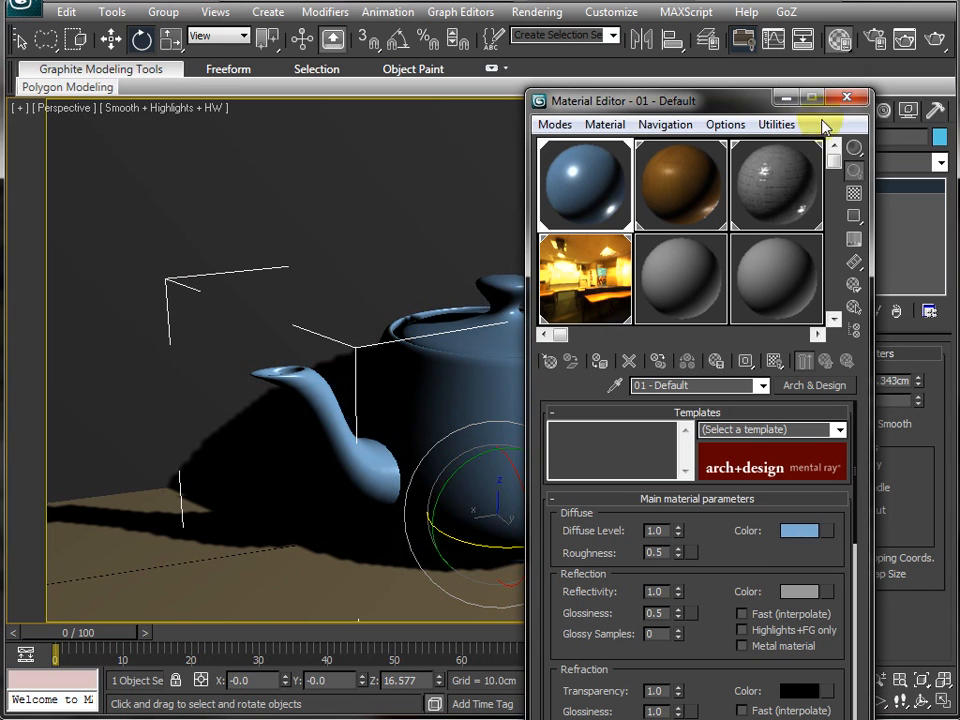
Lighten the tan diffuse color of the wood material 02 - Default by raising its whiteness
click(673, 174)
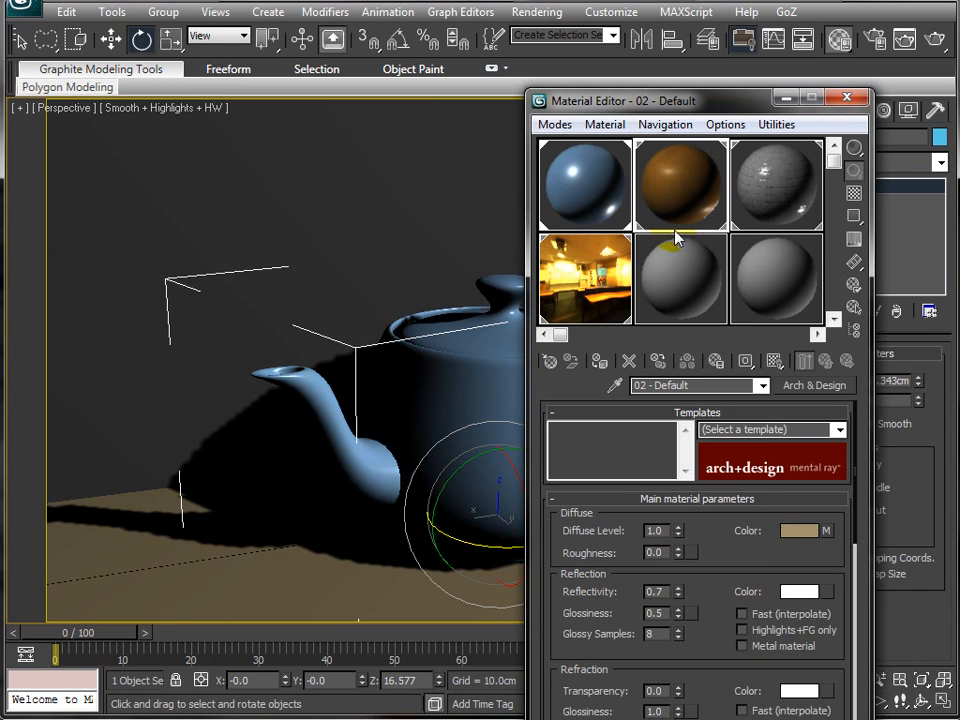
click(800, 533)
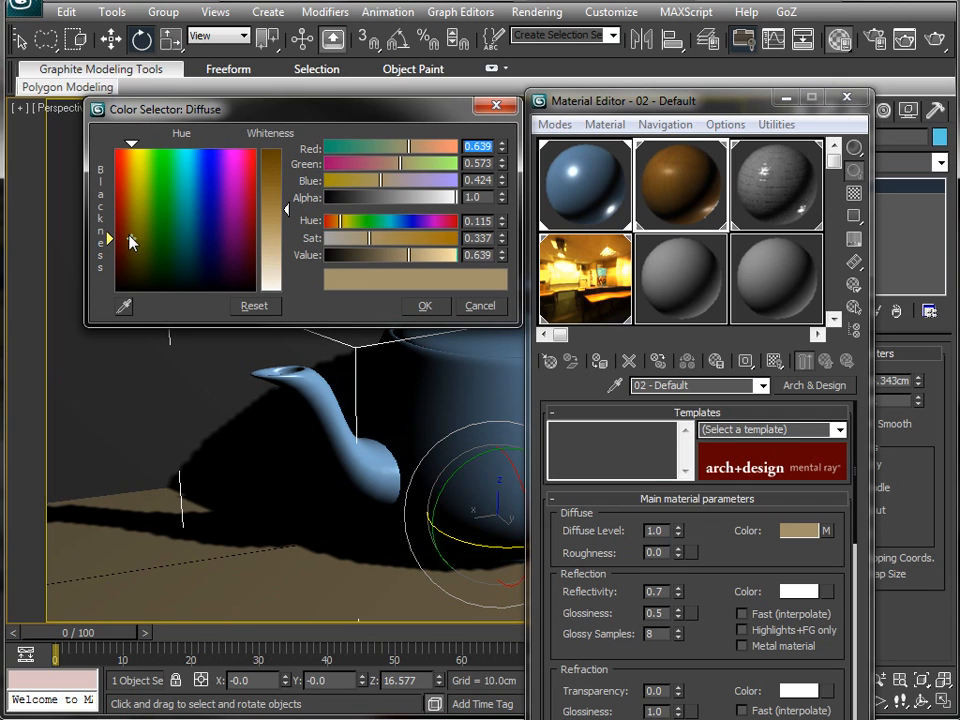
drag(287, 212, 292, 234)
click(424, 306)
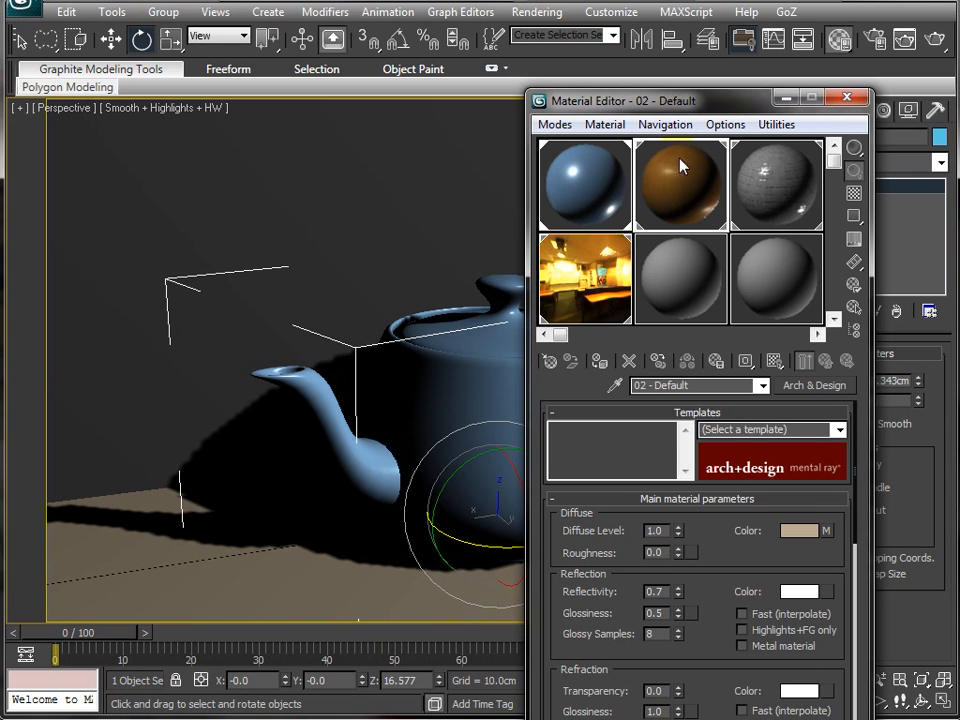
Change the diffuse color of the tile material 03 - Default to light green with red 0.698, green 0.906 and blue 0.62
click(761, 180)
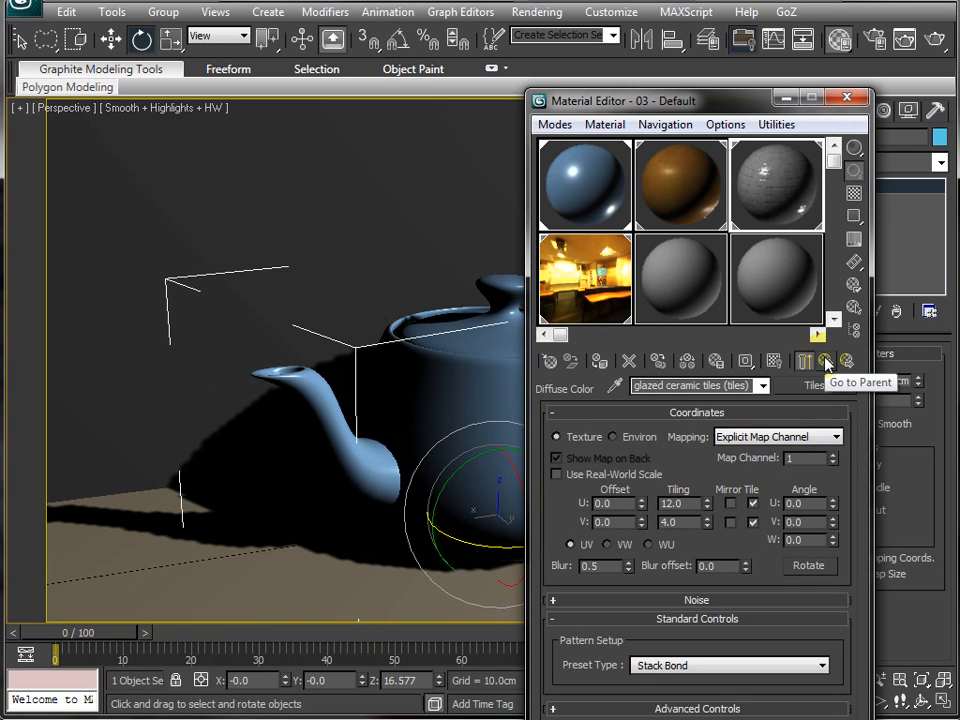
click(825, 361)
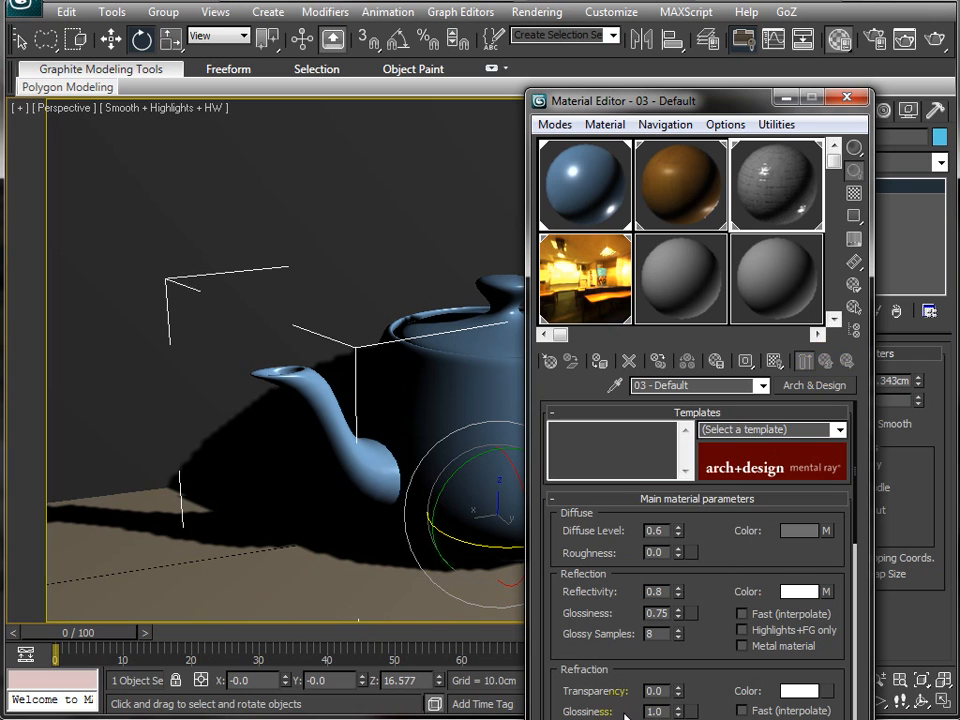
click(795, 531)
drag(154, 169, 156, 183)
mouse_move(284, 213)
mouse_down()
mouse_move(284, 258)
mouse_move(283, 237)
mouse_up()
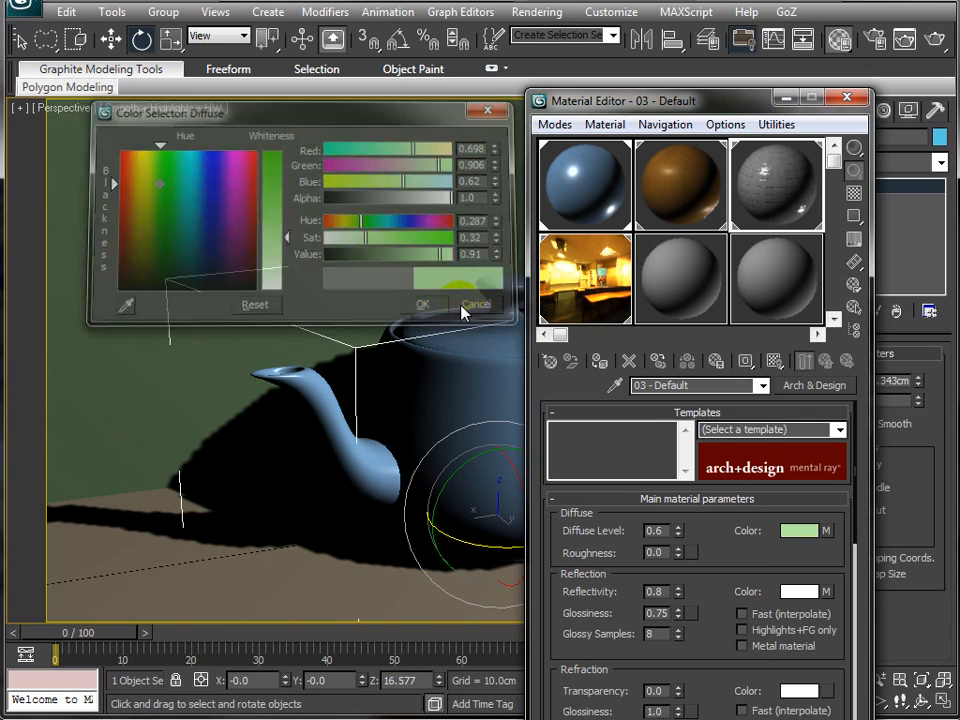
click(424, 305)
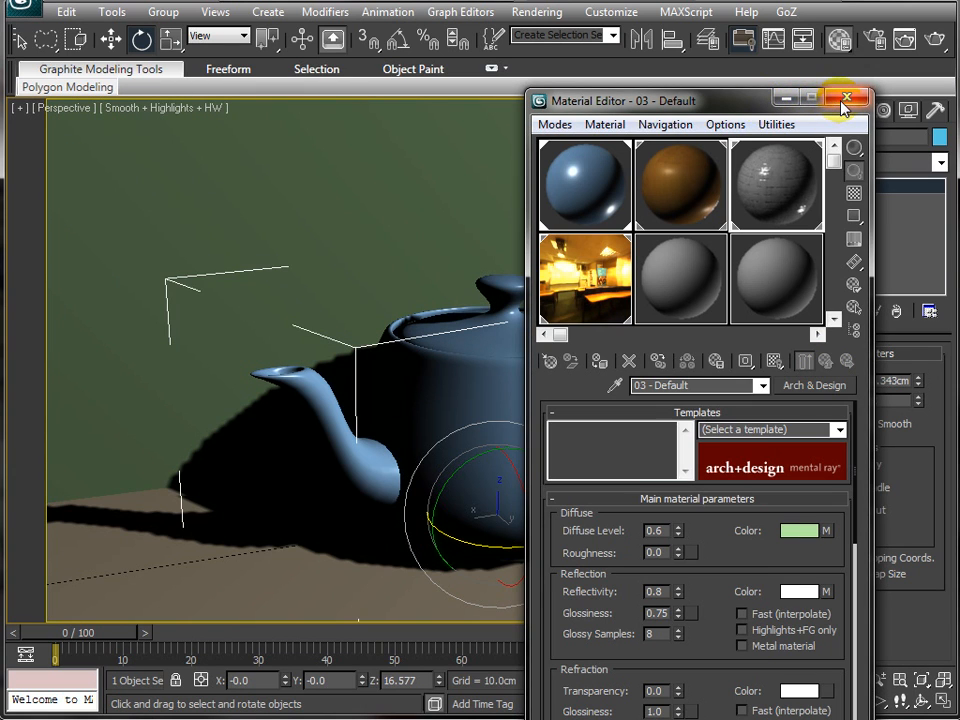
Close the Material Editor and render the perspective view to check the new material colors
click(845, 100)
click(872, 37)
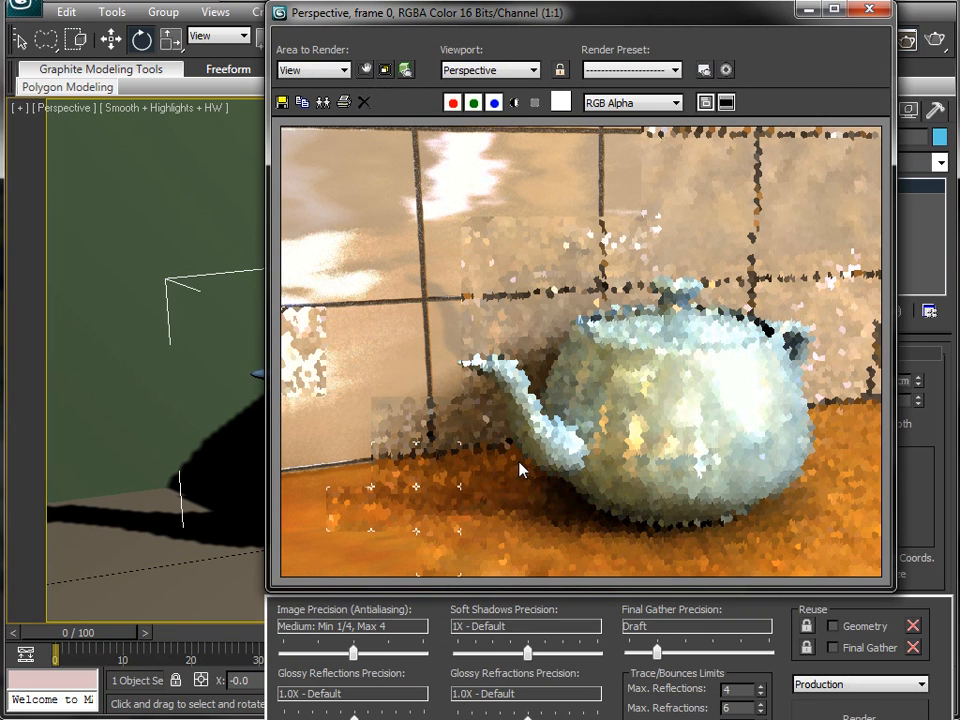
click(651, 285)
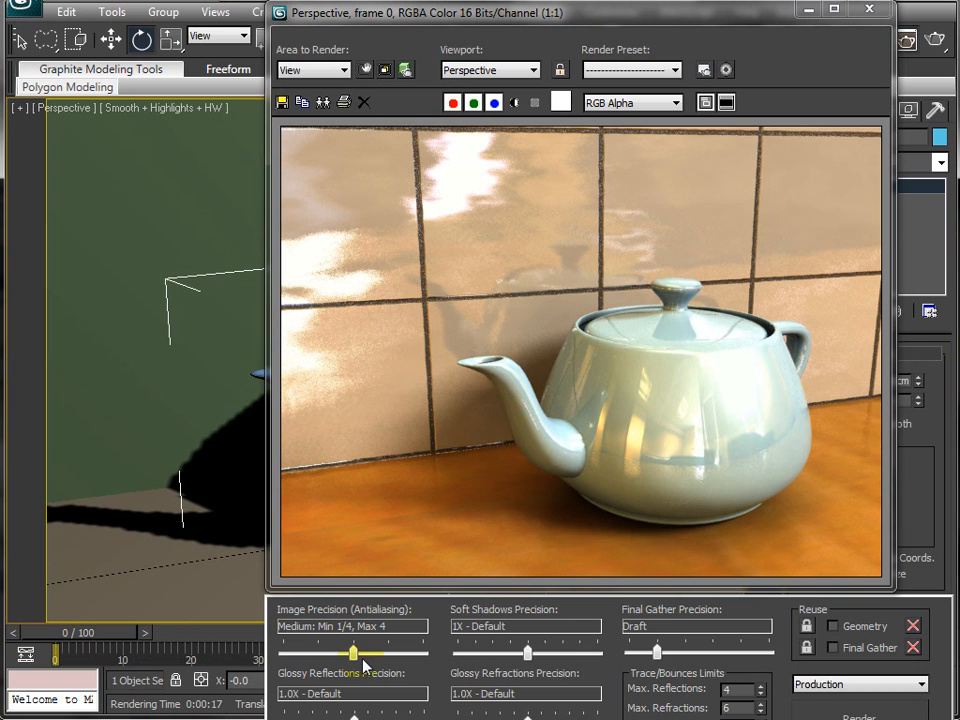
click(801, 8)
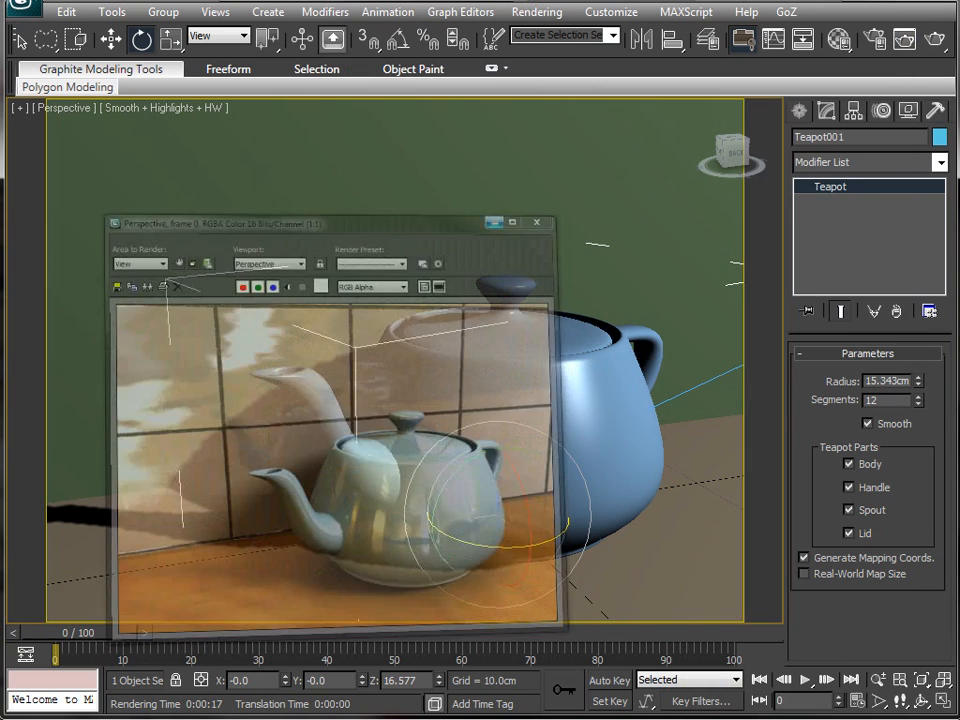
Select the mr Area Spot light through the Light Lister and set its intensity multiplier to 0.7
click(104, 12)
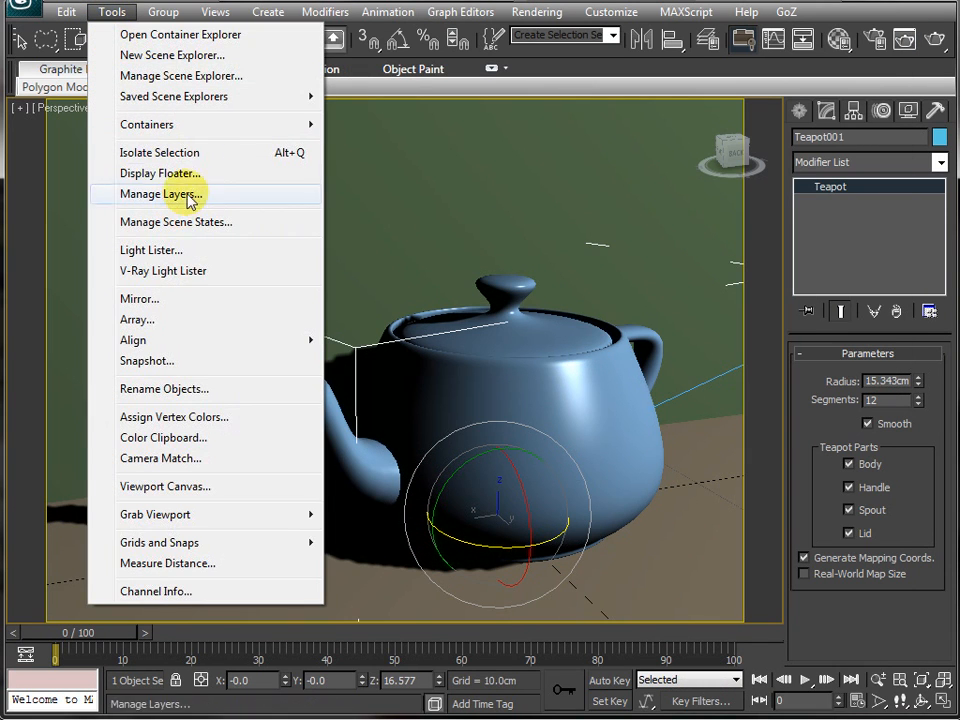
click(192, 250)
click(118, 293)
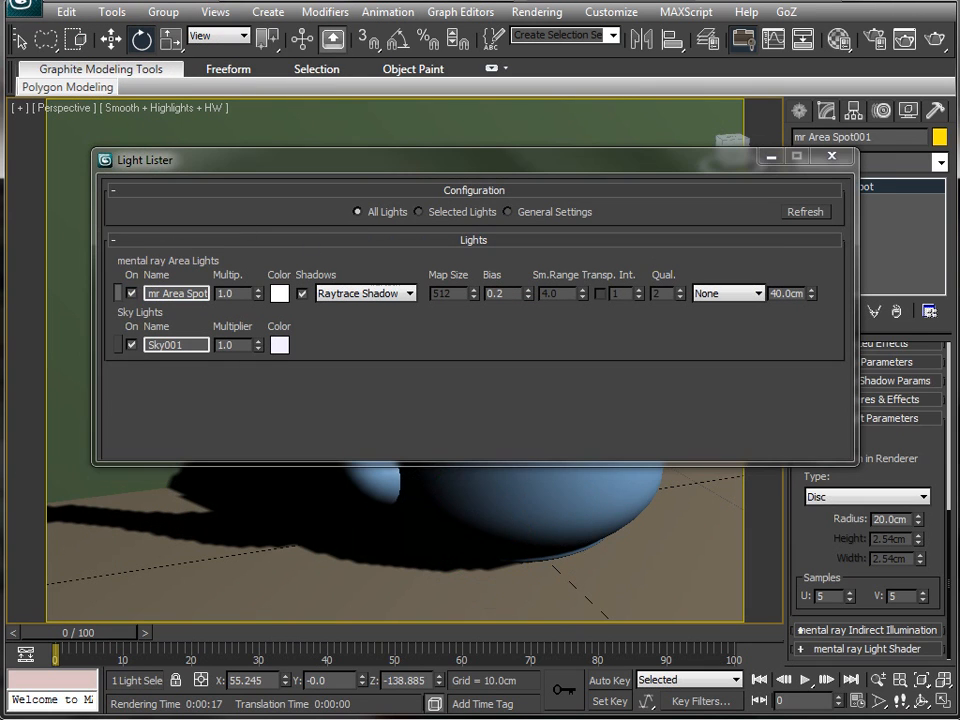
click(832, 156)
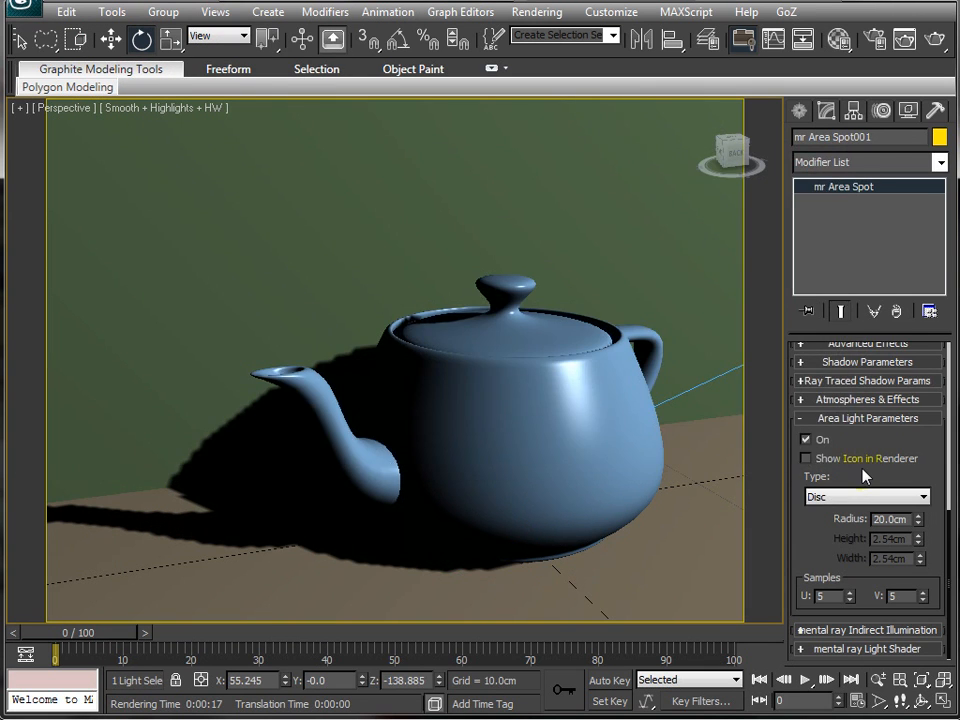
scroll(897, 452, up, 5)
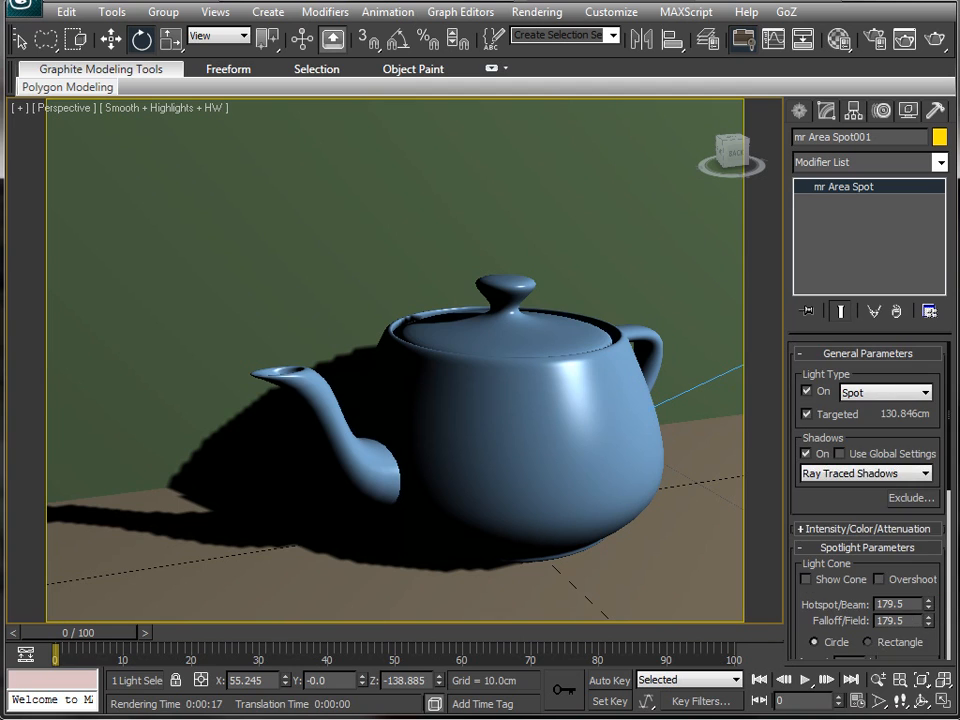
click(806, 528)
double_click(858, 475)
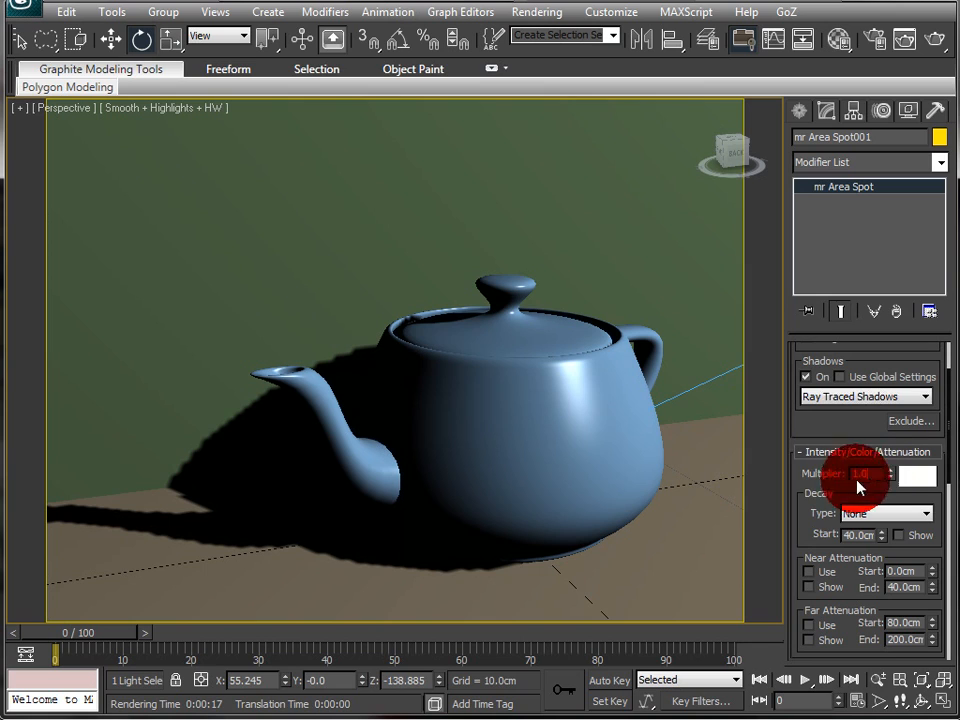
key(BackSpace)
text(0.7)
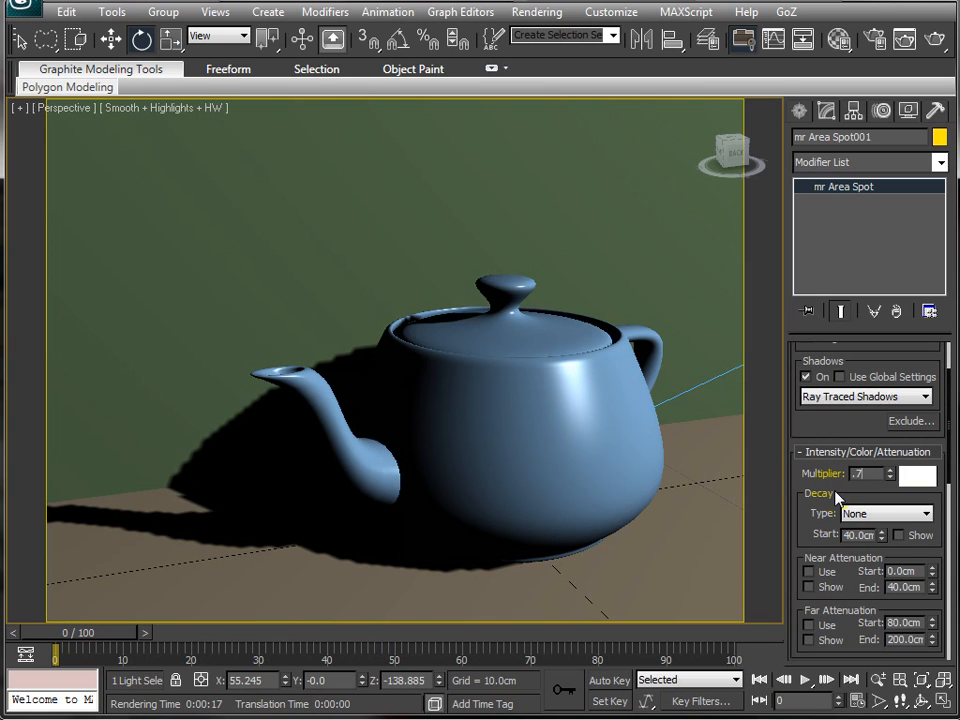
key(Return)
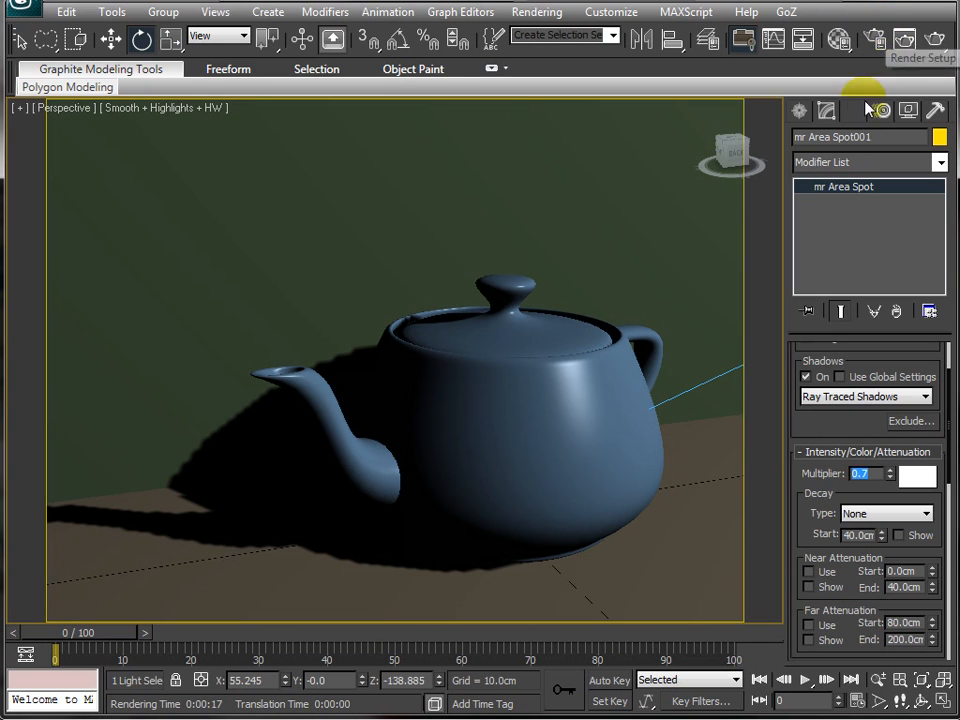
Set the mental ray samples per pixel to minimum 1 and maximum 16, and render the perspective view
click(883, 42)
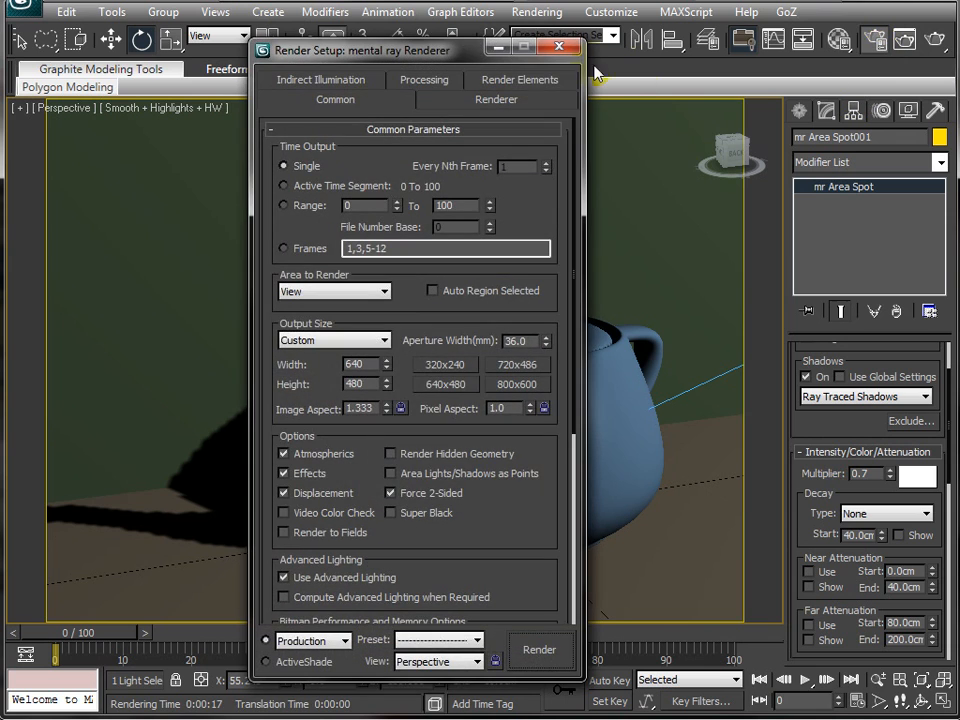
click(448, 108)
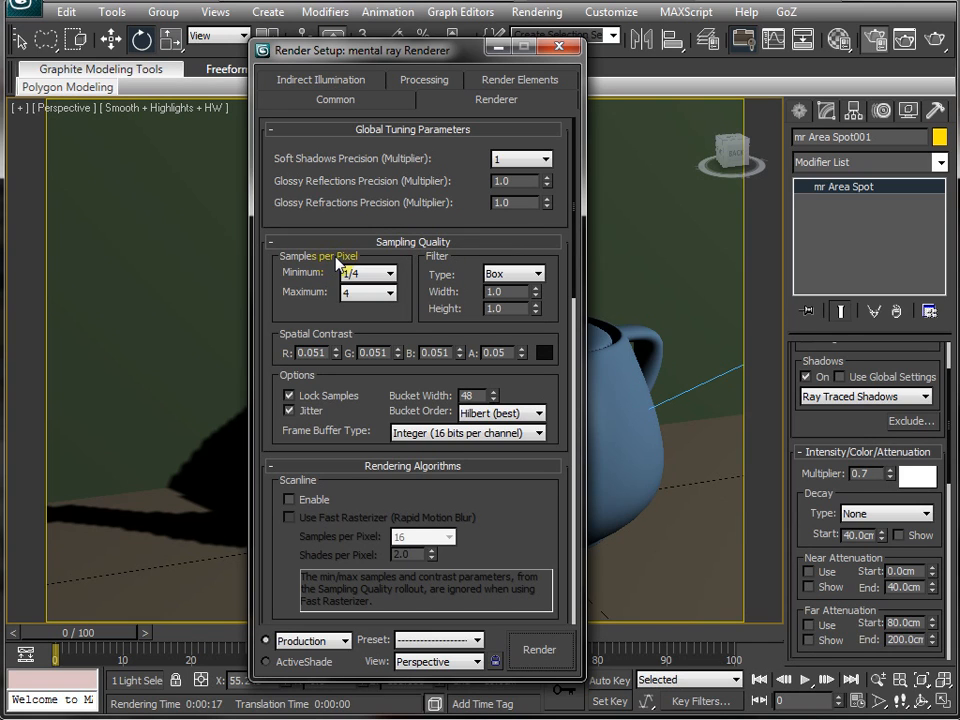
click(383, 276)
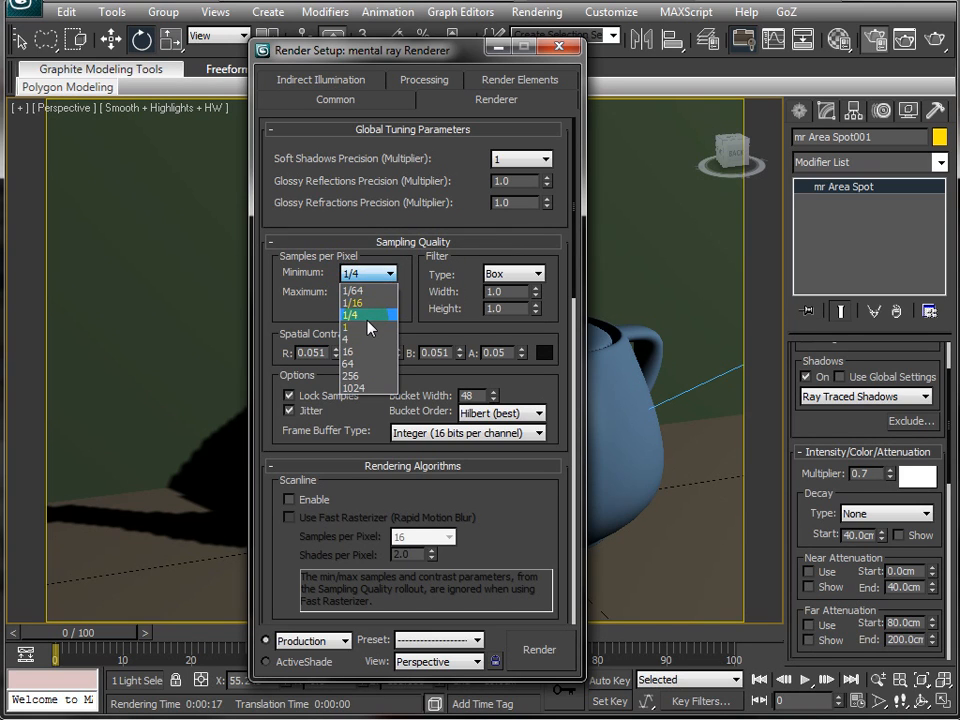
click(368, 327)
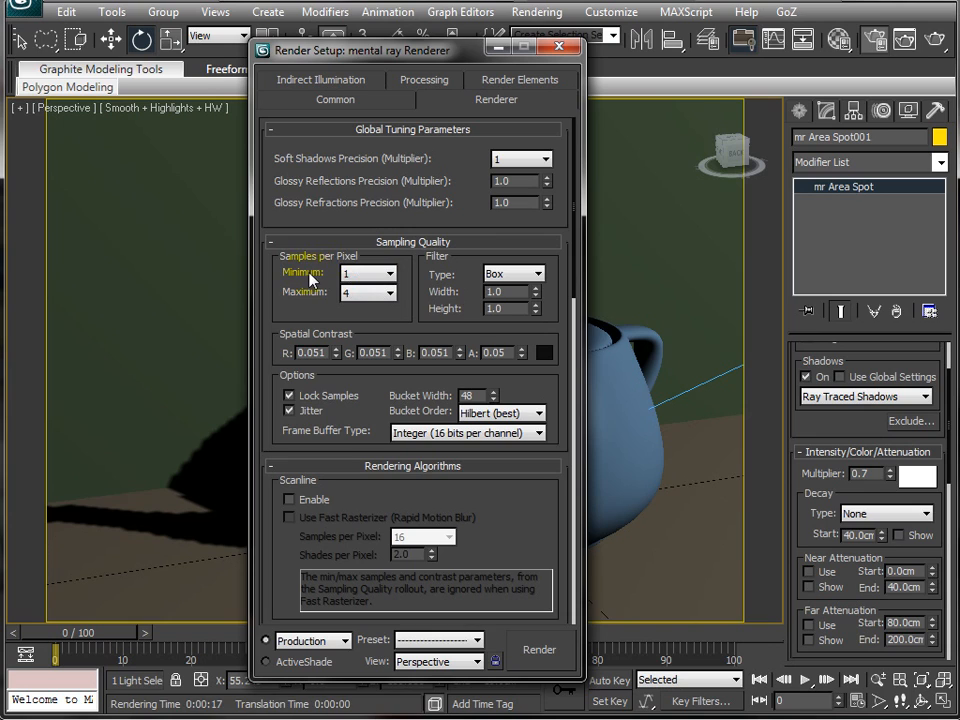
click(367, 293)
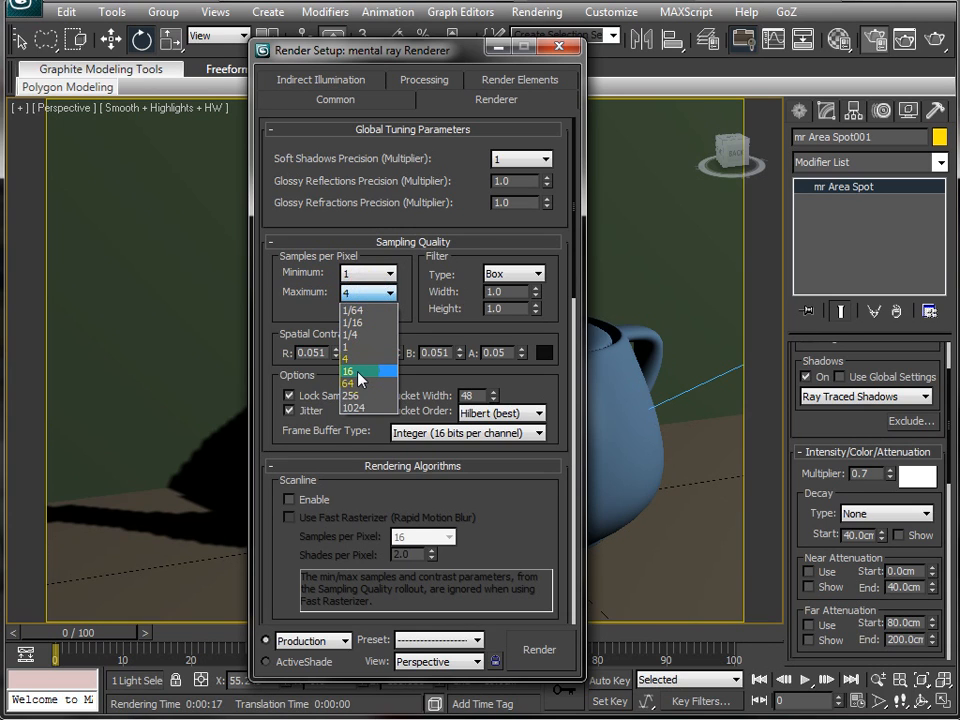
click(359, 372)
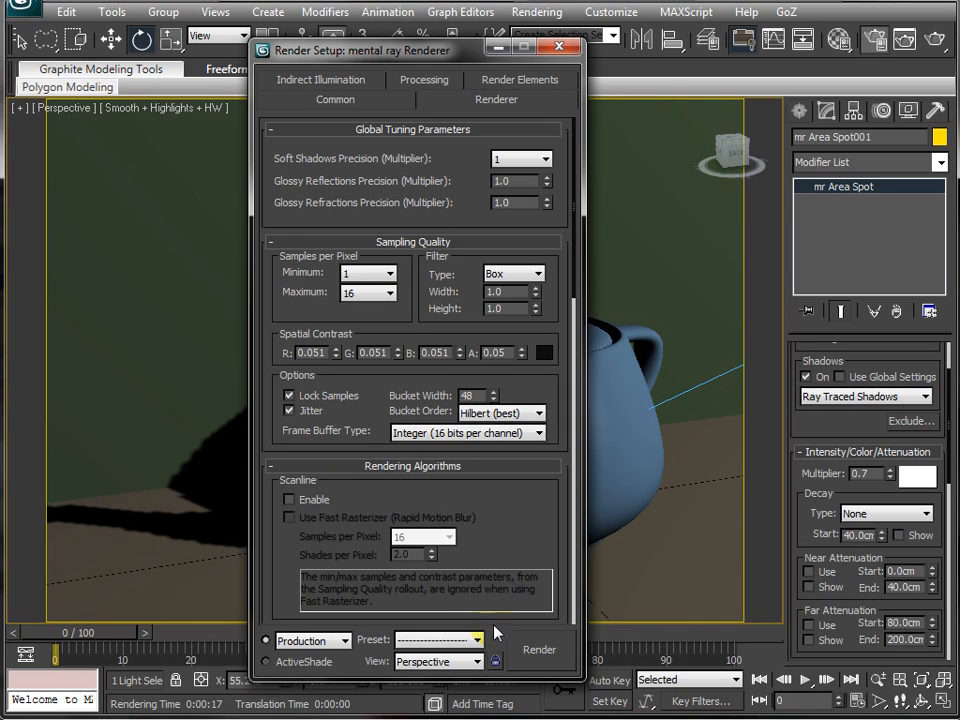
click(527, 652)
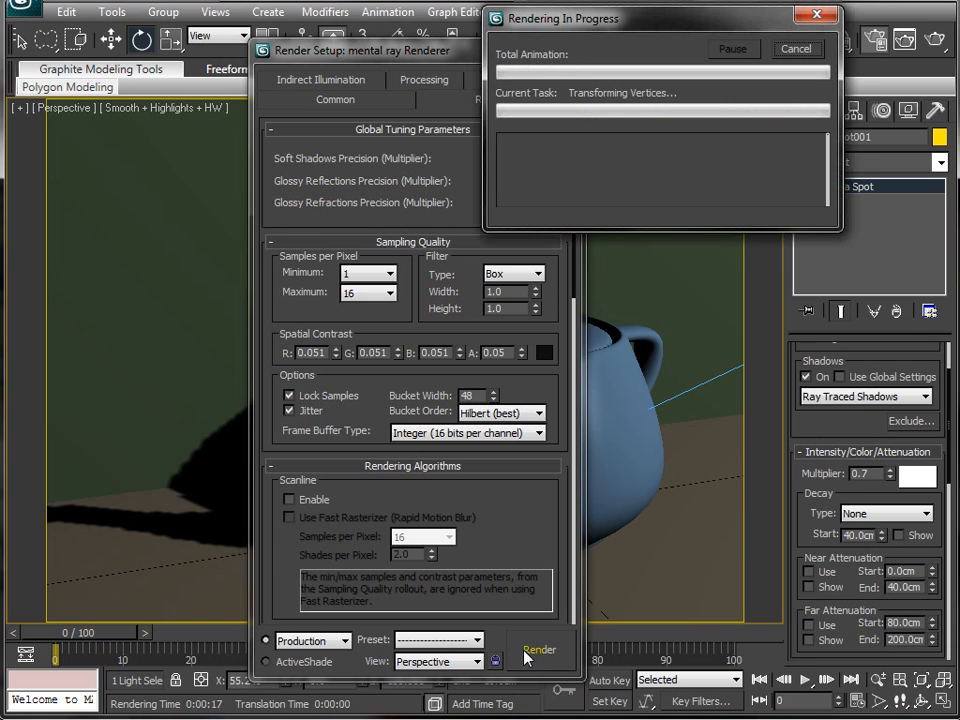